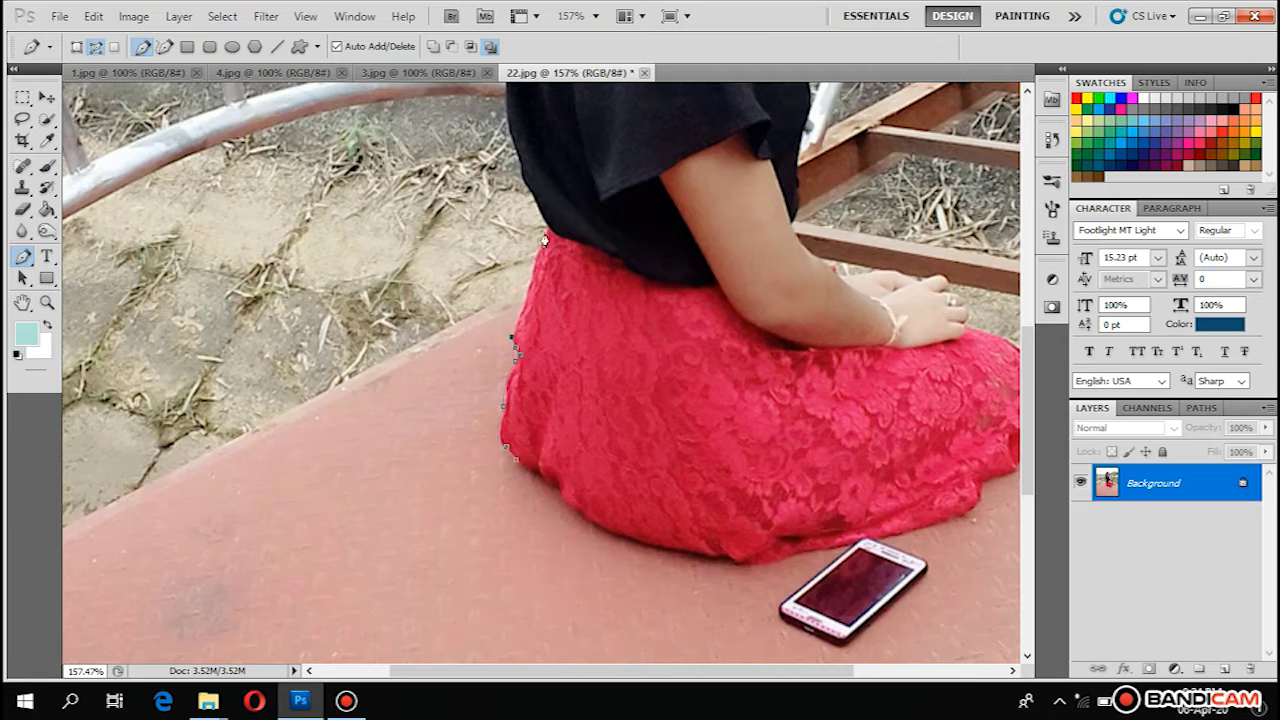
# - Continue the pen path up the back of the red skirt and along the back of the black shirt
pyautogui.moveTo(547, 234); pyautogui.dragTo(565, 198)
pyautogui.moveTo(548, 277); pyautogui.dragTo(518, 510)
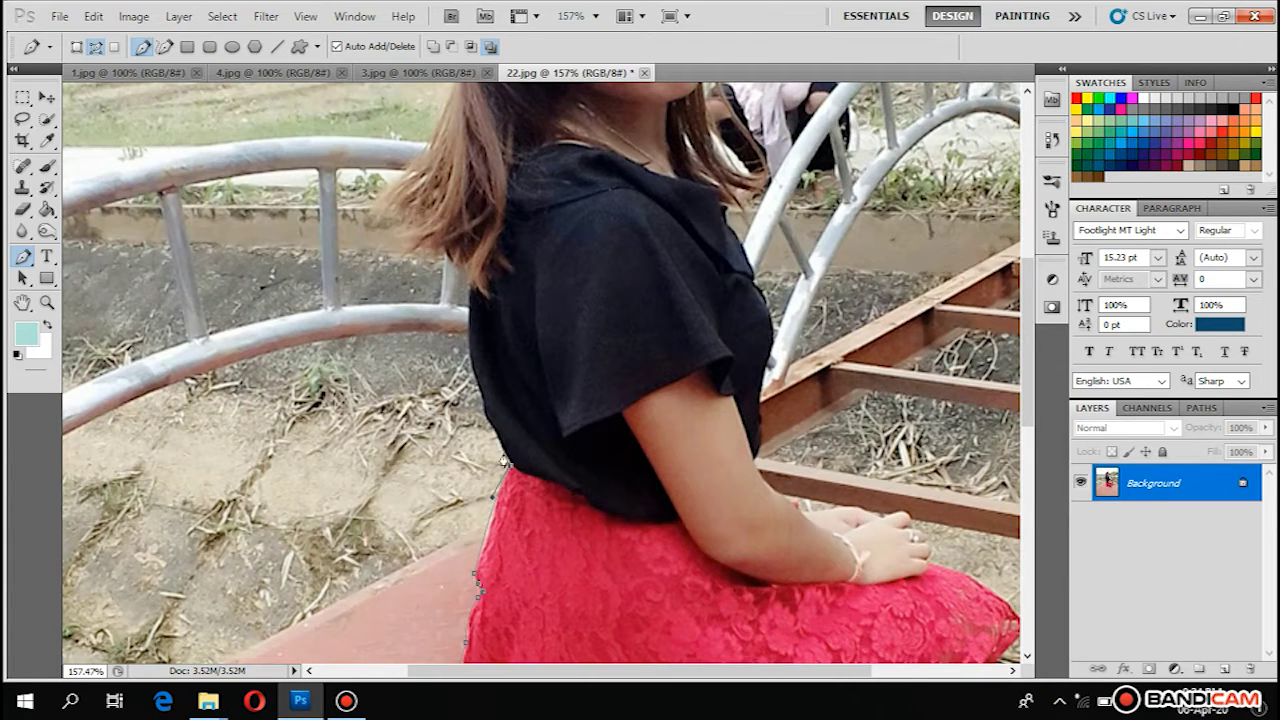
pyautogui.click(496, 434)
pyautogui.moveTo(473, 299); pyautogui.dragTo(482, 234)
# - Extend the pen path around the back of the woman's hair, over the top of her head and down the face side
pyautogui.moveTo(418, 152); pyautogui.dragTo(489, 372)
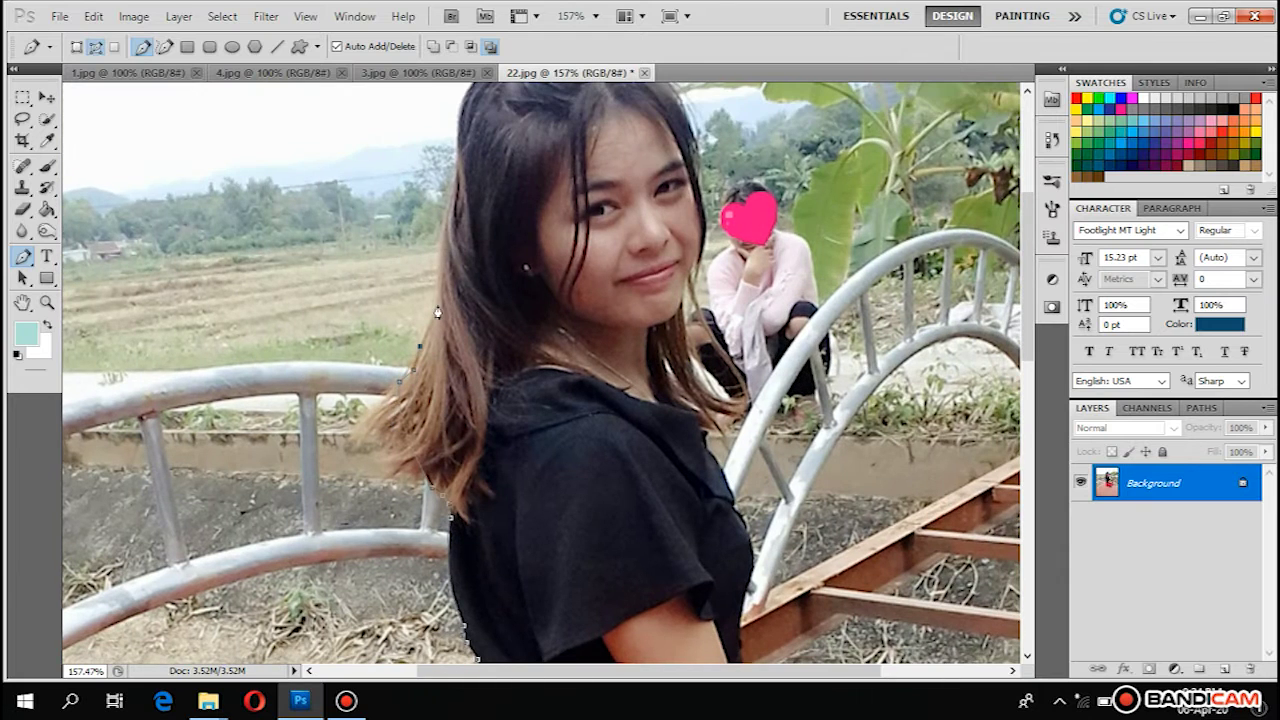
pyautogui.scroll(3, 468, 275)
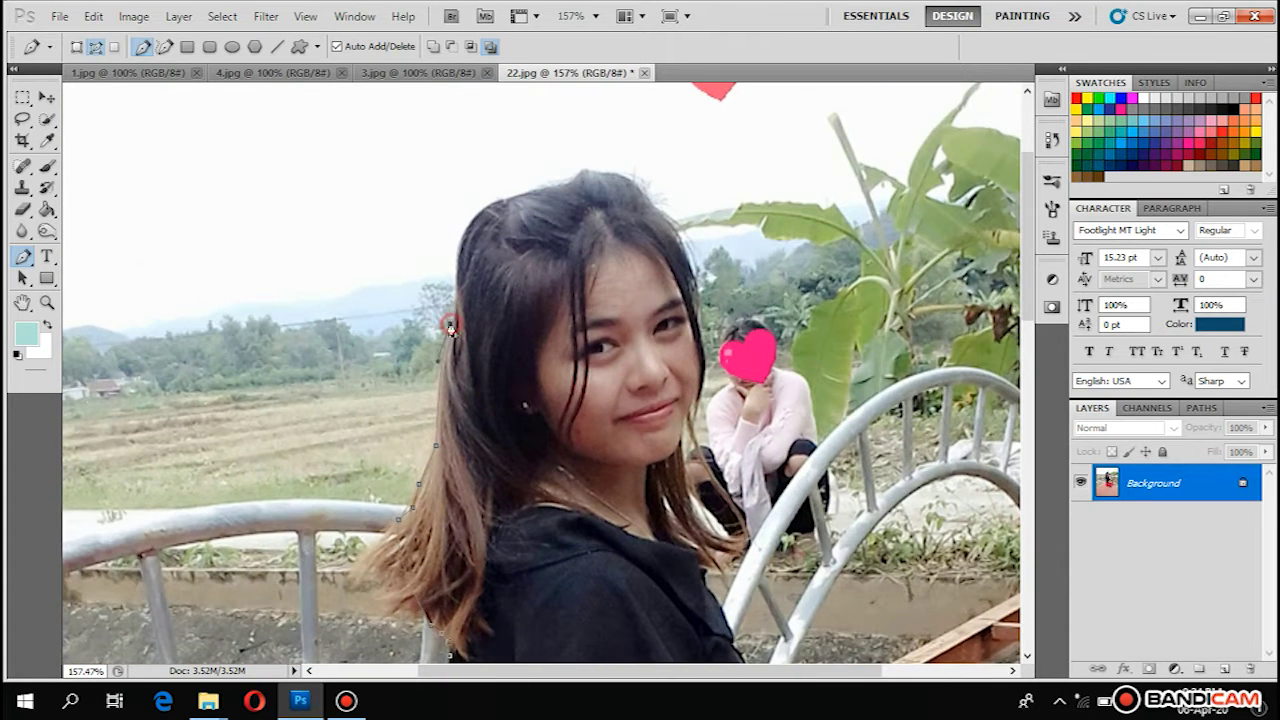
pyautogui.moveTo(503, 198); pyautogui.dragTo(592, 176)
pyautogui.click(601, 172)
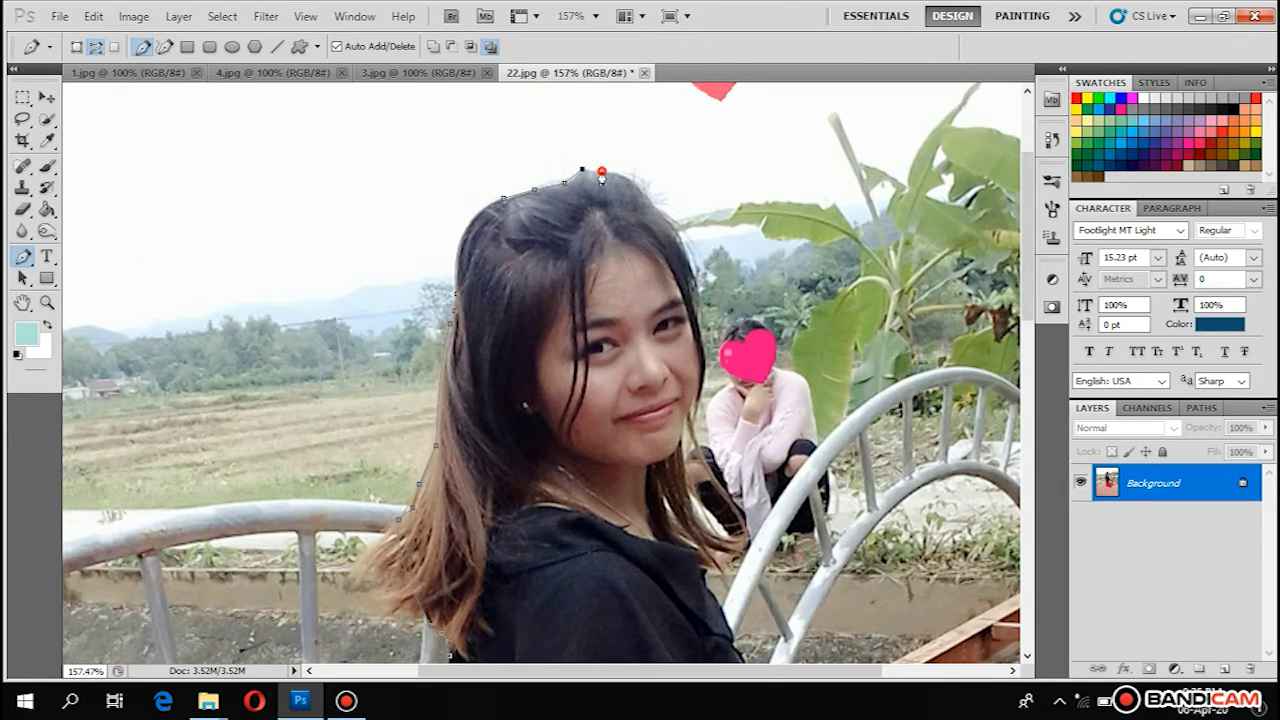
pyautogui.moveTo(654, 206); pyautogui.dragTo(651, 205)
pyautogui.click(659, 214)
pyautogui.moveTo(698, 320); pyautogui.dragTo(690, 337)
pyautogui.moveTo(700, 397); pyautogui.dragTo(692, 430)
# - Continue the pen path along the cheek and chin and around the hair ends in front of the shoulder
pyautogui.scroll(4, 693, 415)
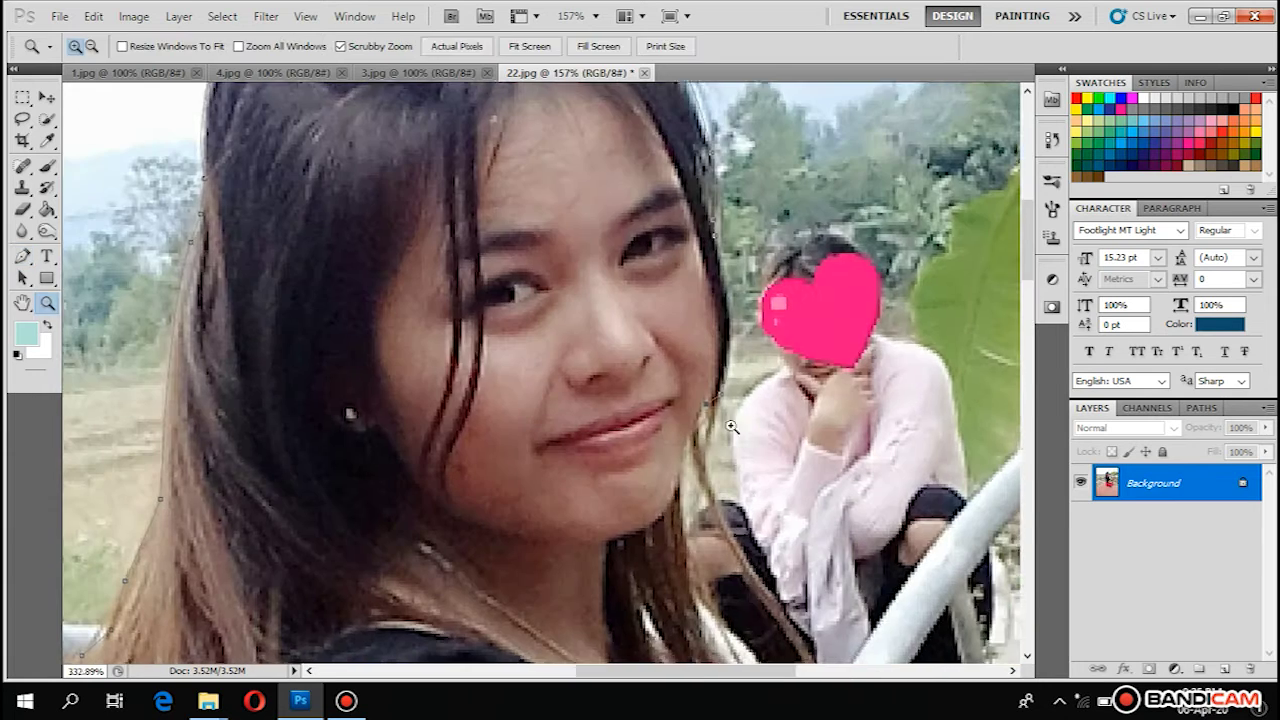
pyautogui.click(687, 448)
pyautogui.hotkey('ctrl', 'space')
pyautogui.moveTo(694, 443); pyautogui.dragTo(648, 438)
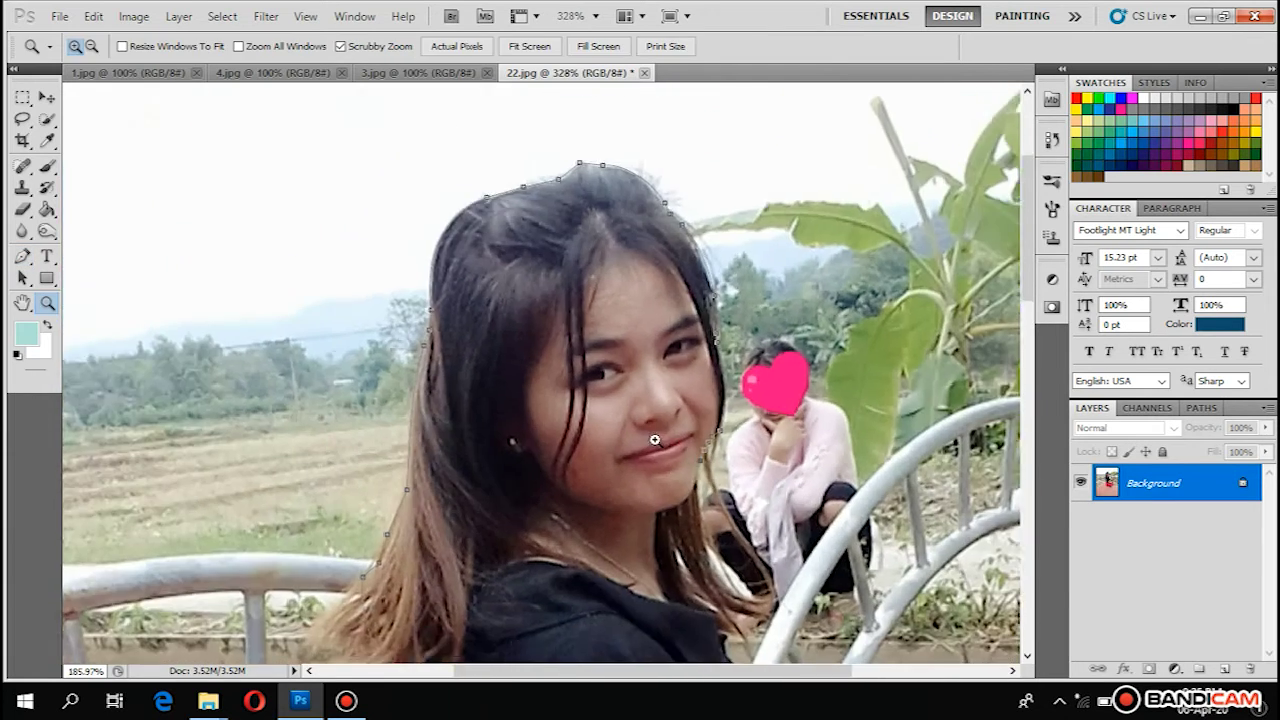
pyautogui.click(696, 484)
pyautogui.click(721, 582)
pyautogui.moveTo(721, 582); pyautogui.dragTo(742, 601)
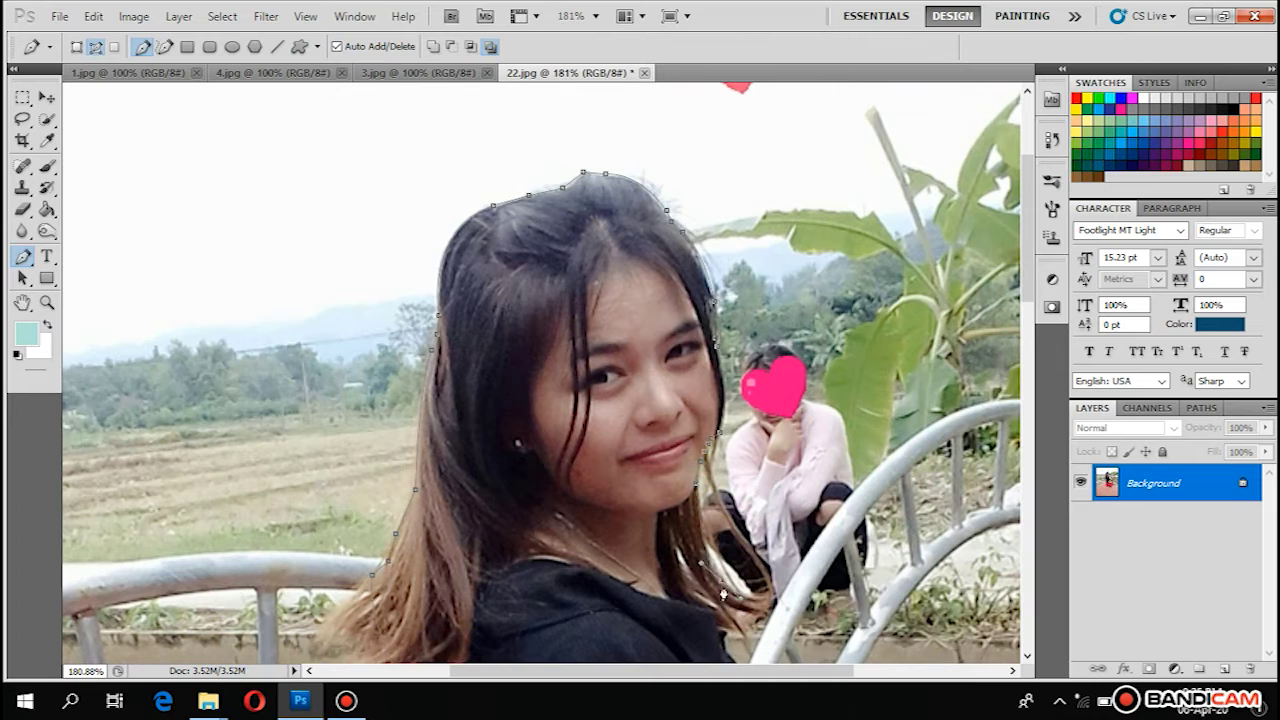
pyautogui.click(731, 590)
pyautogui.click(746, 594)
# - Trace the front edge of the black shirt with the pen path, from the collar down to the arm
pyautogui.moveTo(737, 617); pyautogui.dragTo(690, 330)
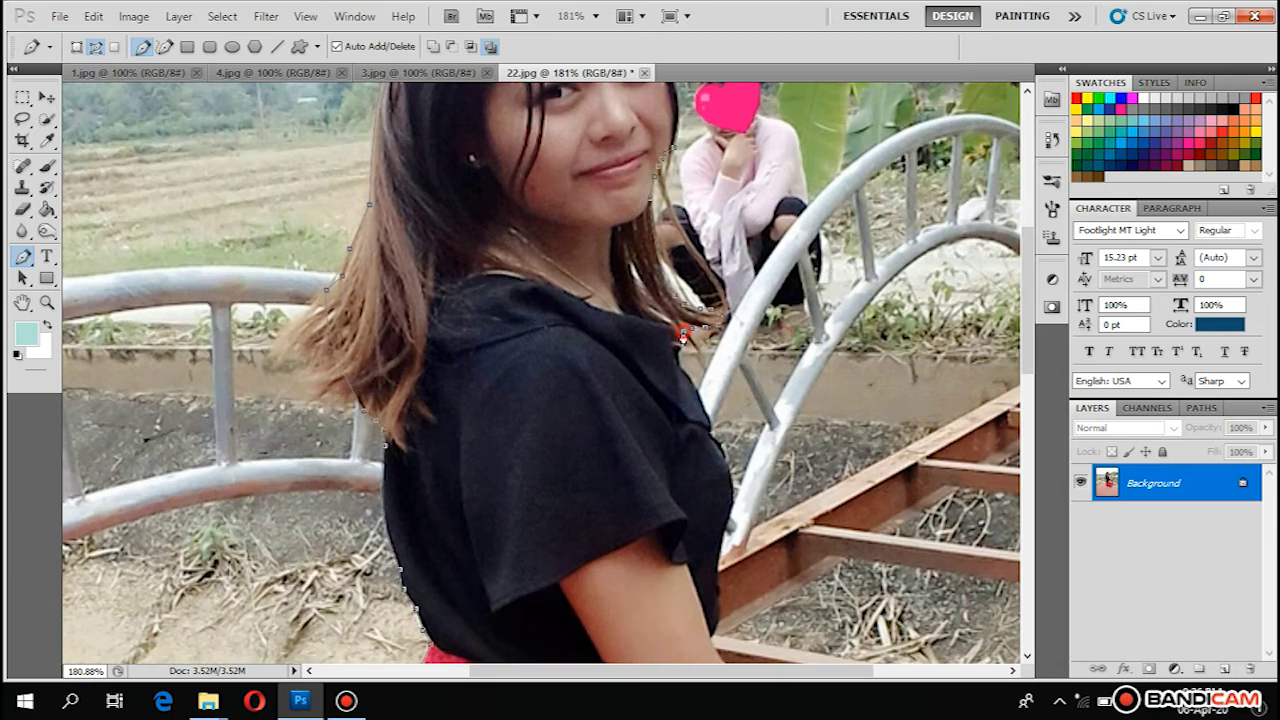
pyautogui.click(708, 442)
pyautogui.click(721, 605)
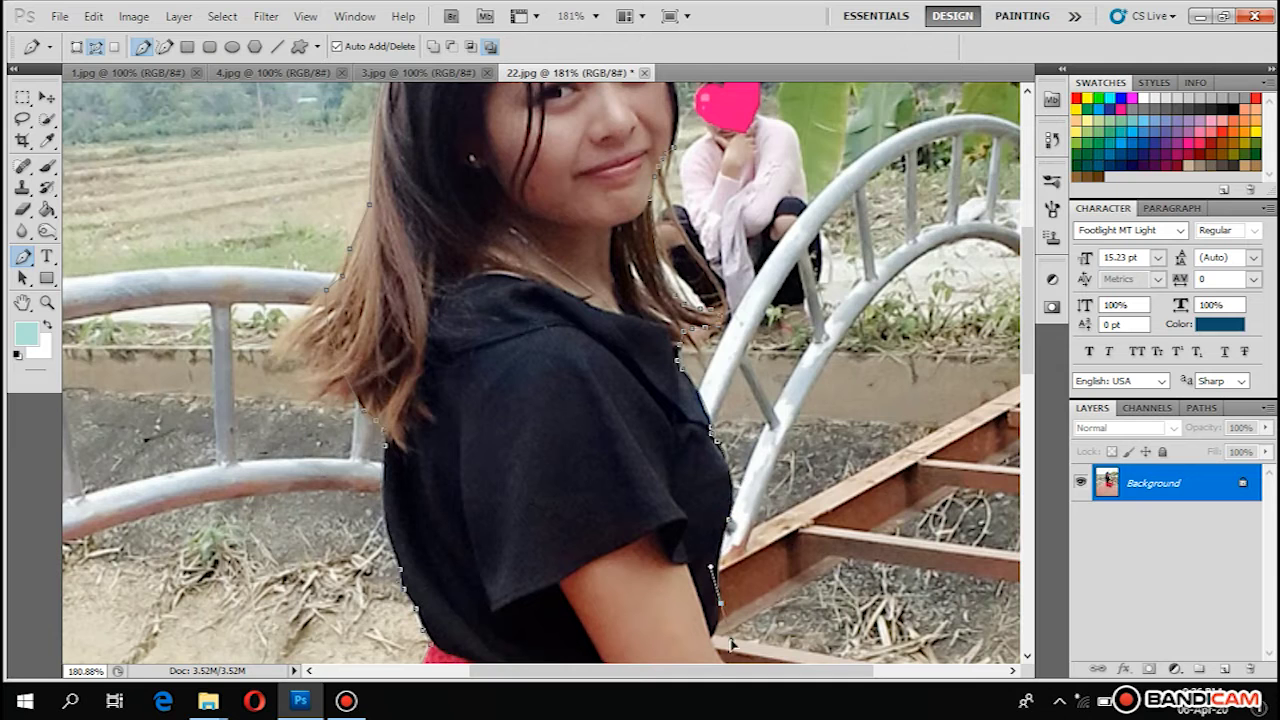
# - Continue the pen path along the forearm and around the hands to the top edge of the skirt
pyautogui.moveTo(725, 625); pyautogui.dragTo(863, 436)
pyautogui.keyDown('alt'); pyautogui.click(772, 411); pyautogui.keyUp('alt')
pyautogui.click(784, 411)
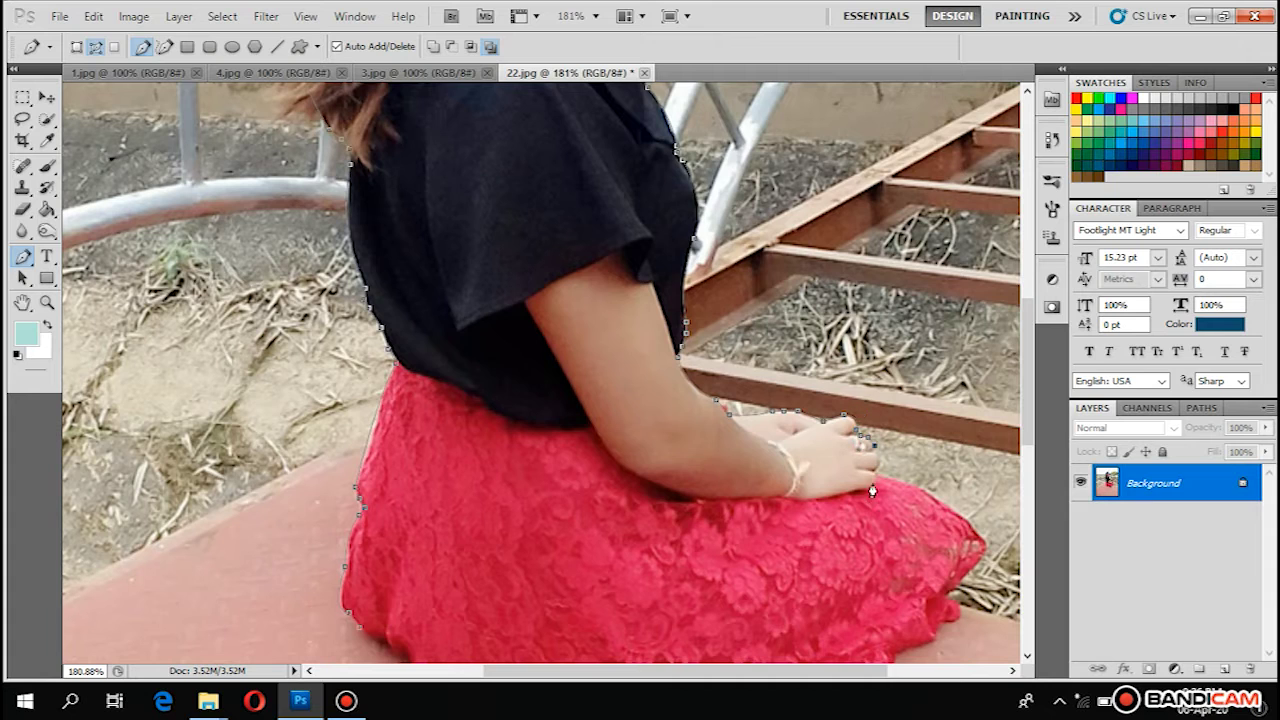
pyautogui.moveTo(872, 488); pyautogui.dragTo(874, 479)
# - Trace the knee end and the lower hem of the red skirt, leaving out the phone, and close the pen path
pyautogui.moveTo(948, 509); pyautogui.dragTo(921, 357)
pyautogui.click(875, 350)
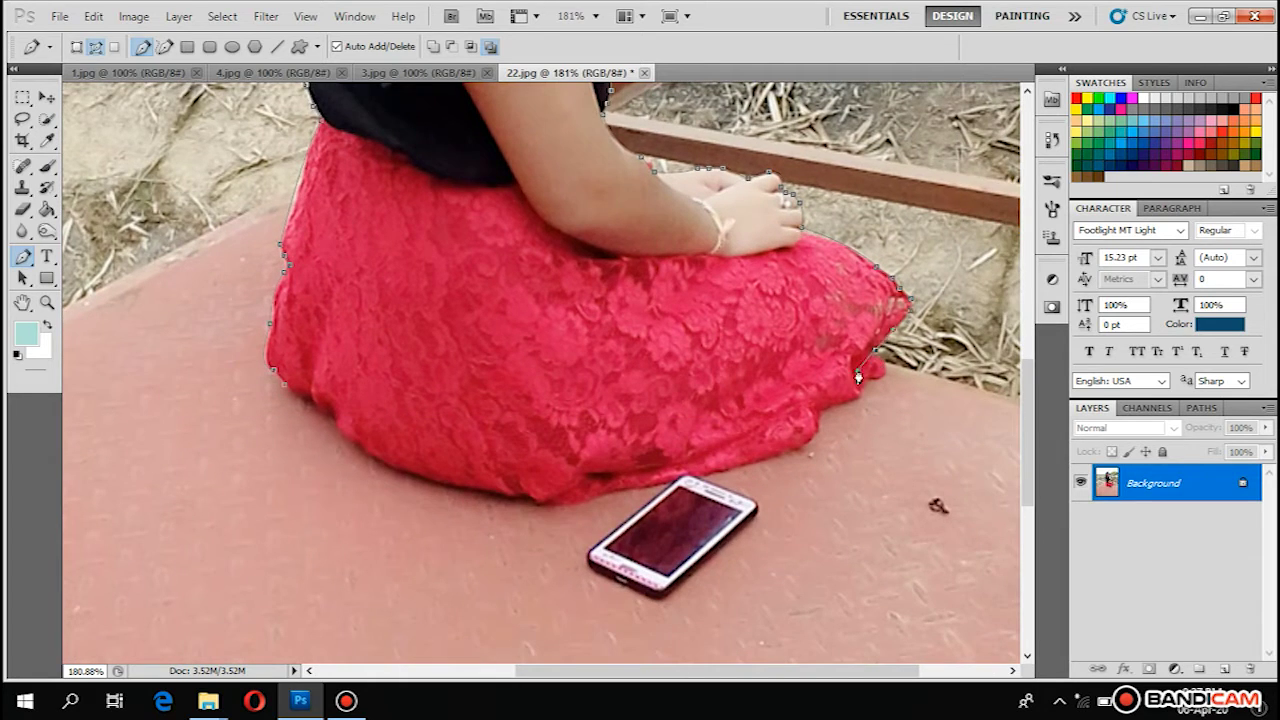
pyautogui.click(882, 378)
pyautogui.click(868, 380)
pyautogui.click(820, 418)
pyautogui.click(619, 498)
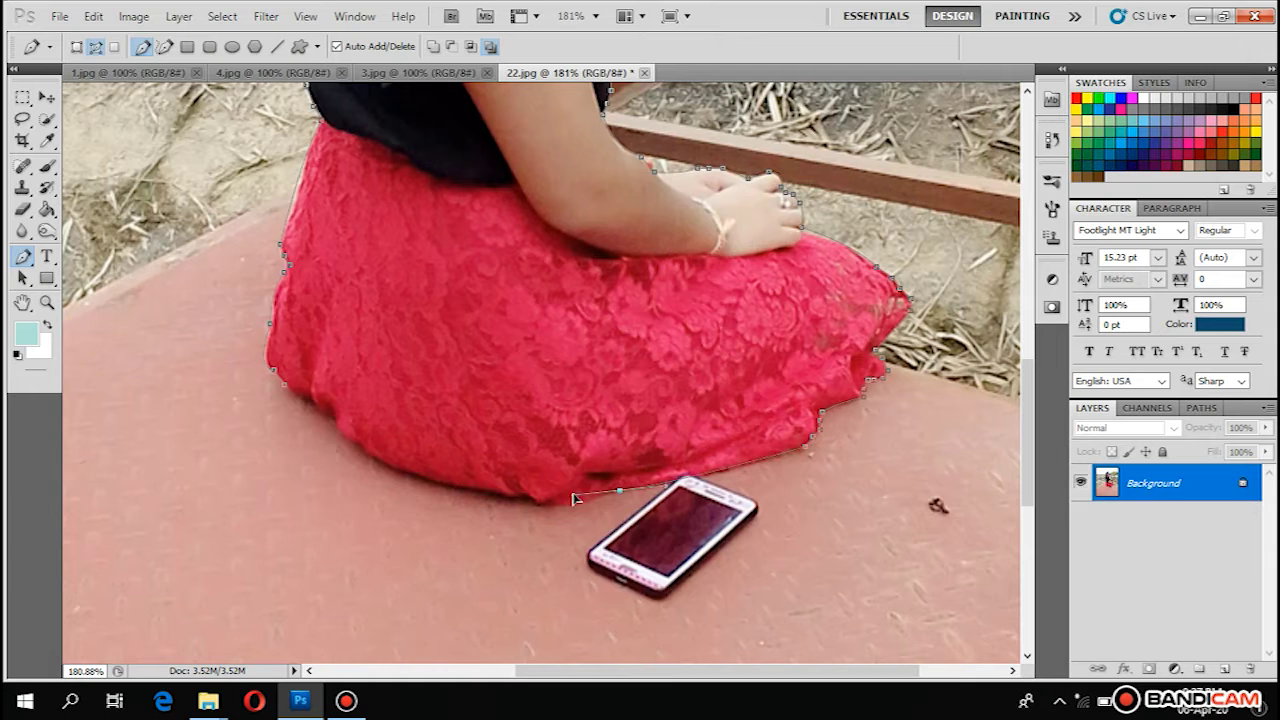
pyautogui.moveTo(542, 503); pyautogui.dragTo(509, 495)
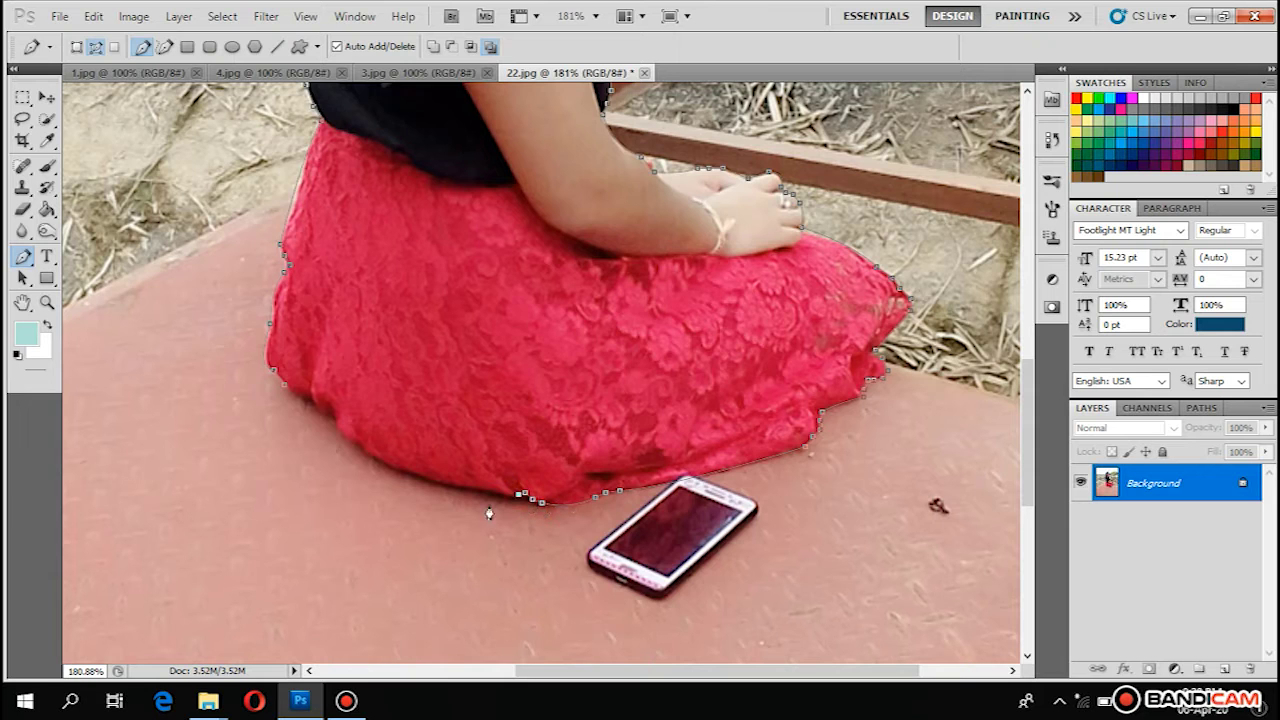
pyautogui.moveTo(401, 470); pyautogui.dragTo(371, 457)
pyautogui.click(294, 402)
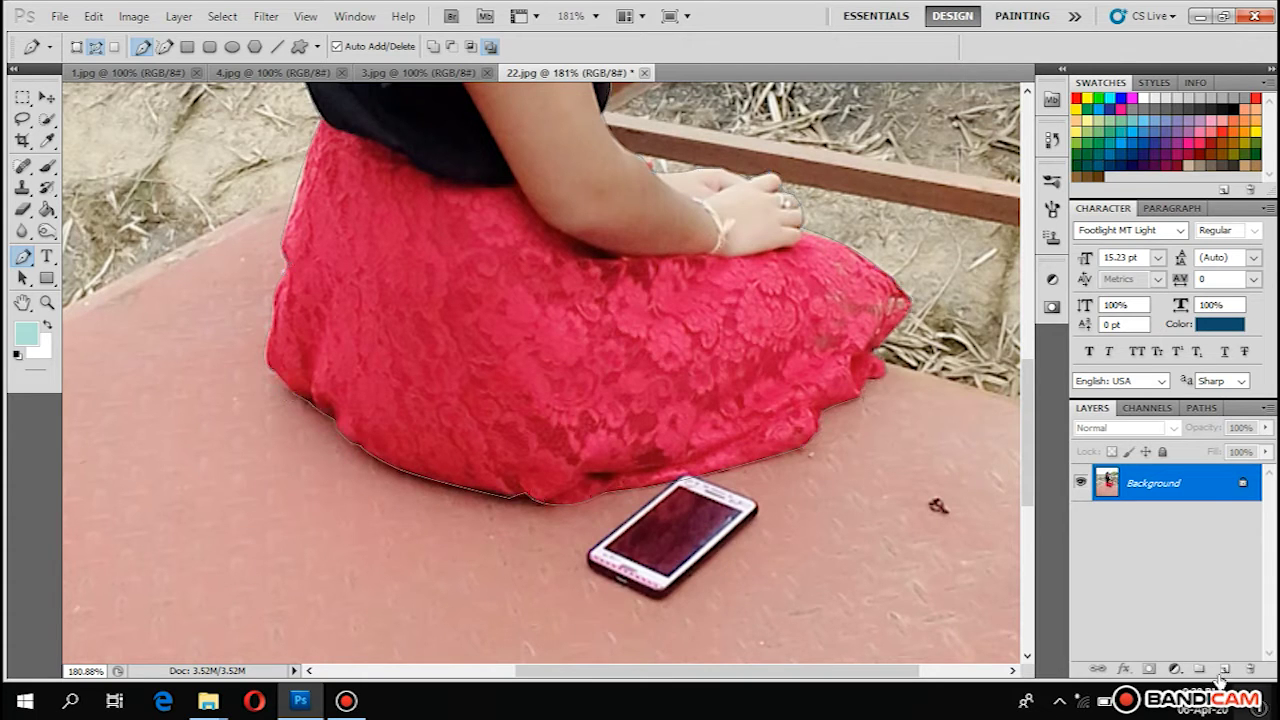
# - Convert the locked Background into a regular layer named Layer 0
pyautogui.doubleClick(1243, 484)
pyautogui.press('Return')
pyautogui.press('v')
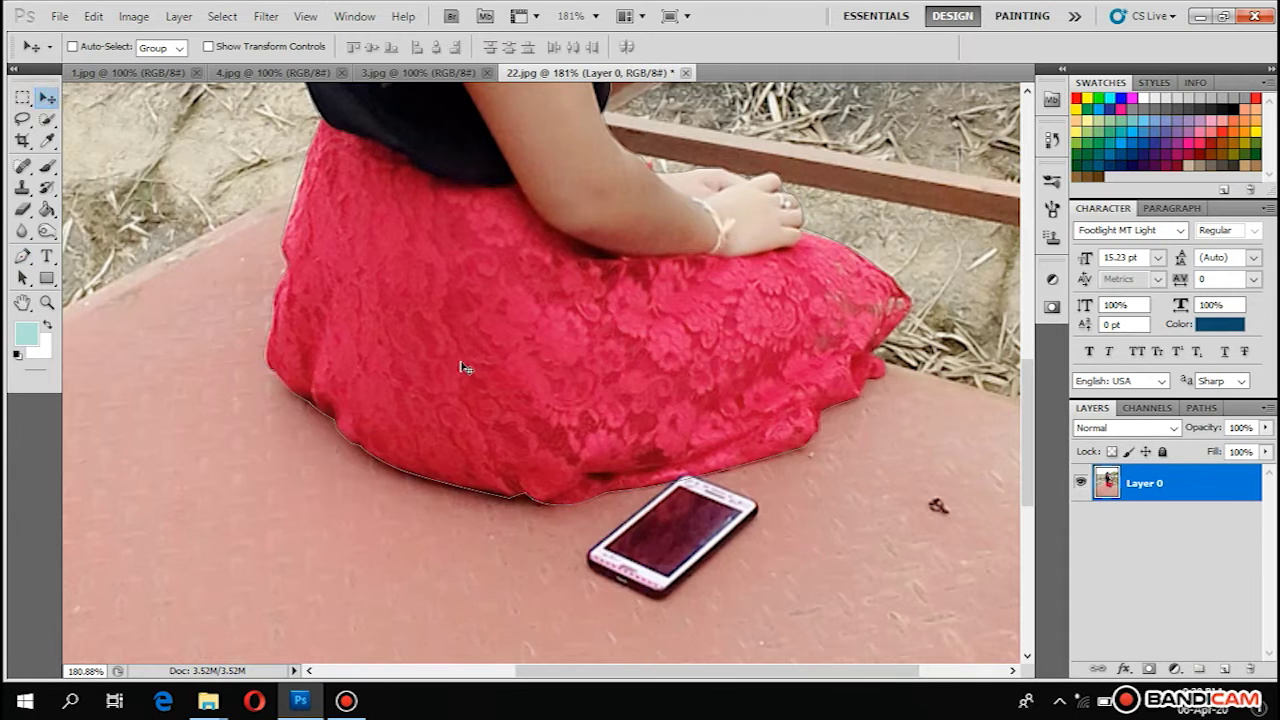
pyautogui.rightClick(466, 364)
pyautogui.rightClick(1157, 495)
pyautogui.click(1157, 497)
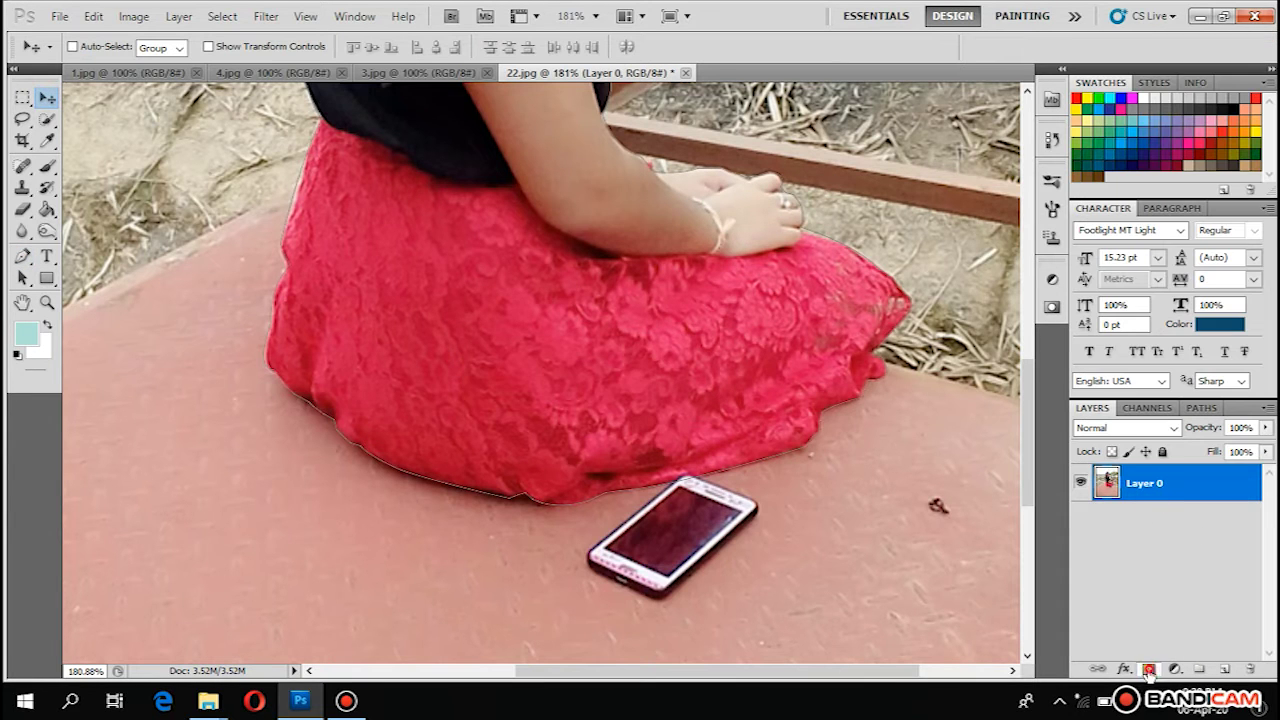
pyautogui.rightClick(750, 345)
pyautogui.press('Escape')
# - Turn the closed pen path into a new anti-aliased selection with a feather radius of 0 pixels
pyautogui.press('p')
pyautogui.rightClick(506, 332)
pyautogui.click(606, 418)
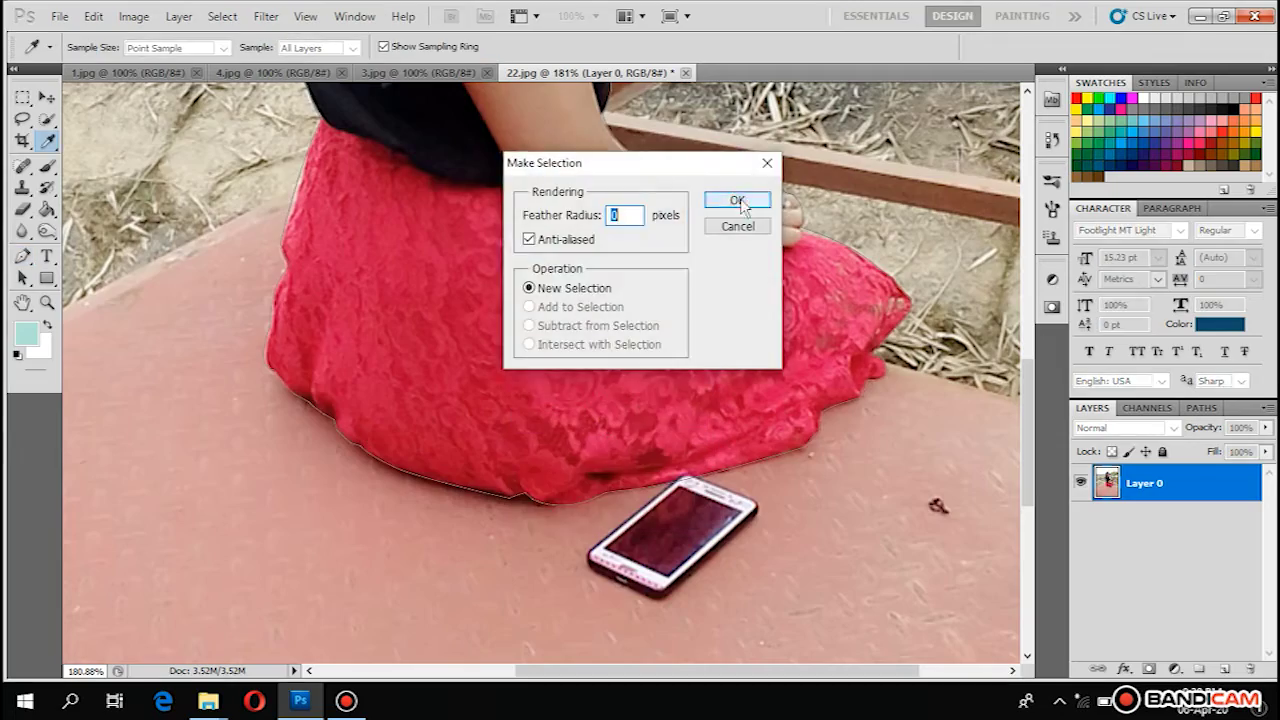
pyautogui.click(737, 198)
# - Check the selection around the whole figure and add a layer mask to Layer 0 from it
pyautogui.moveTo(690, 292); pyautogui.dragTo(738, 580)
pyautogui.moveTo(551, 183); pyautogui.dragTo(615, 352)
pyautogui.moveTo(645, 505); pyautogui.dragTo(546, 254)
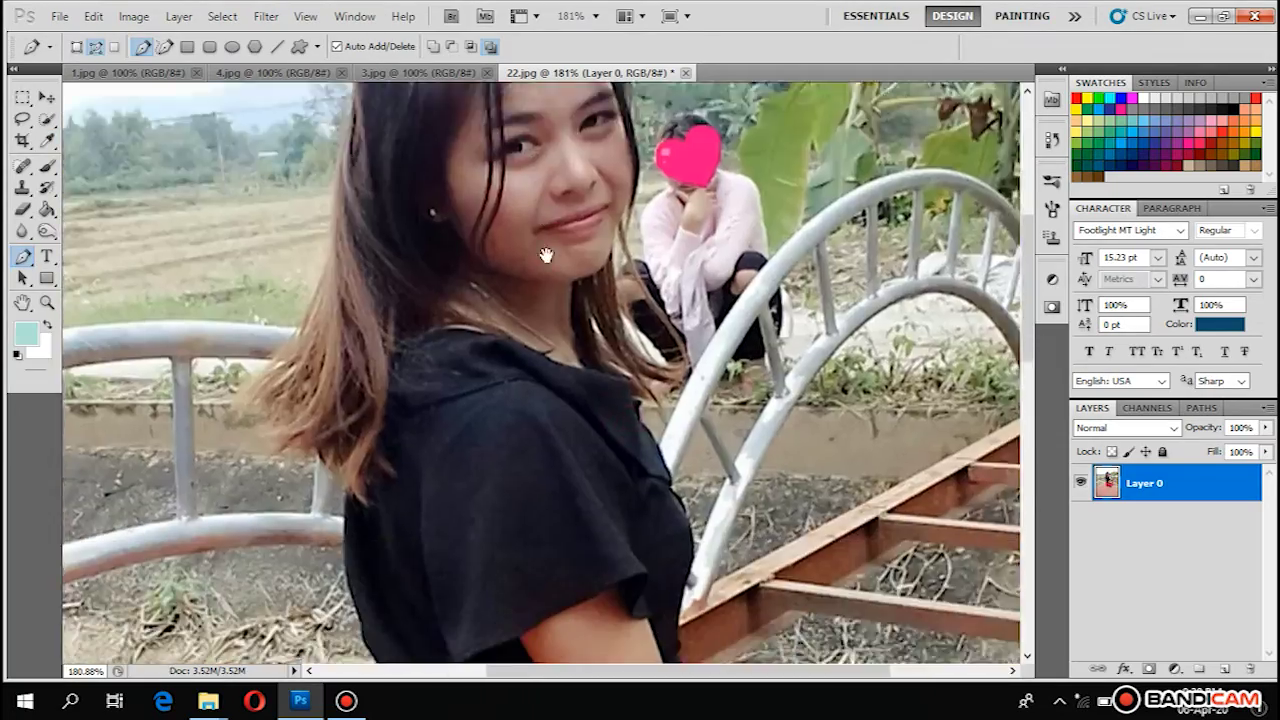
pyautogui.moveTo(604, 610); pyautogui.dragTo(565, 115)
pyautogui.moveTo(604, 460); pyautogui.dragTo(568, 456)
pyautogui.moveTo(568, 456); pyautogui.dragTo(500, 437)
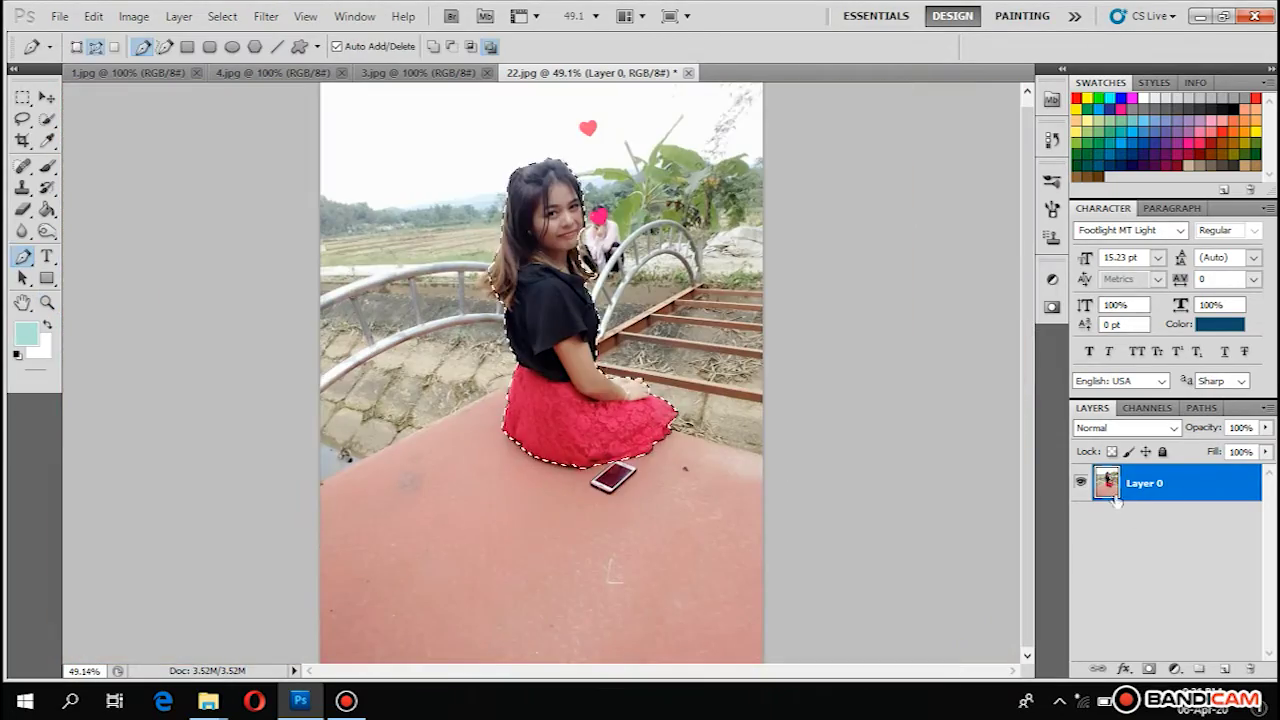
pyautogui.click(1148, 668)
# - Refine the mask of Layer 0 in Overlay view, giving its edge a slight edge detection radius, and output it to the layer mask
pyautogui.rightClick(1130, 483)
pyautogui.click(1020, 636)
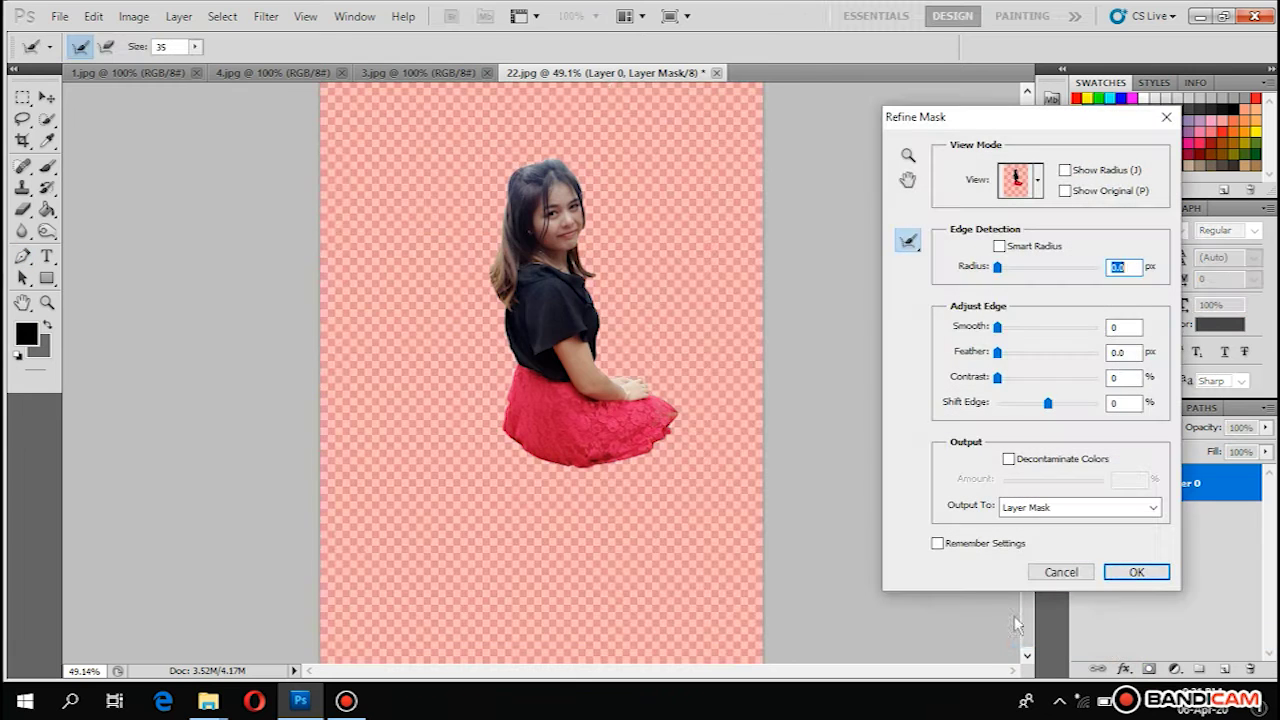
pyautogui.click(1020, 180)
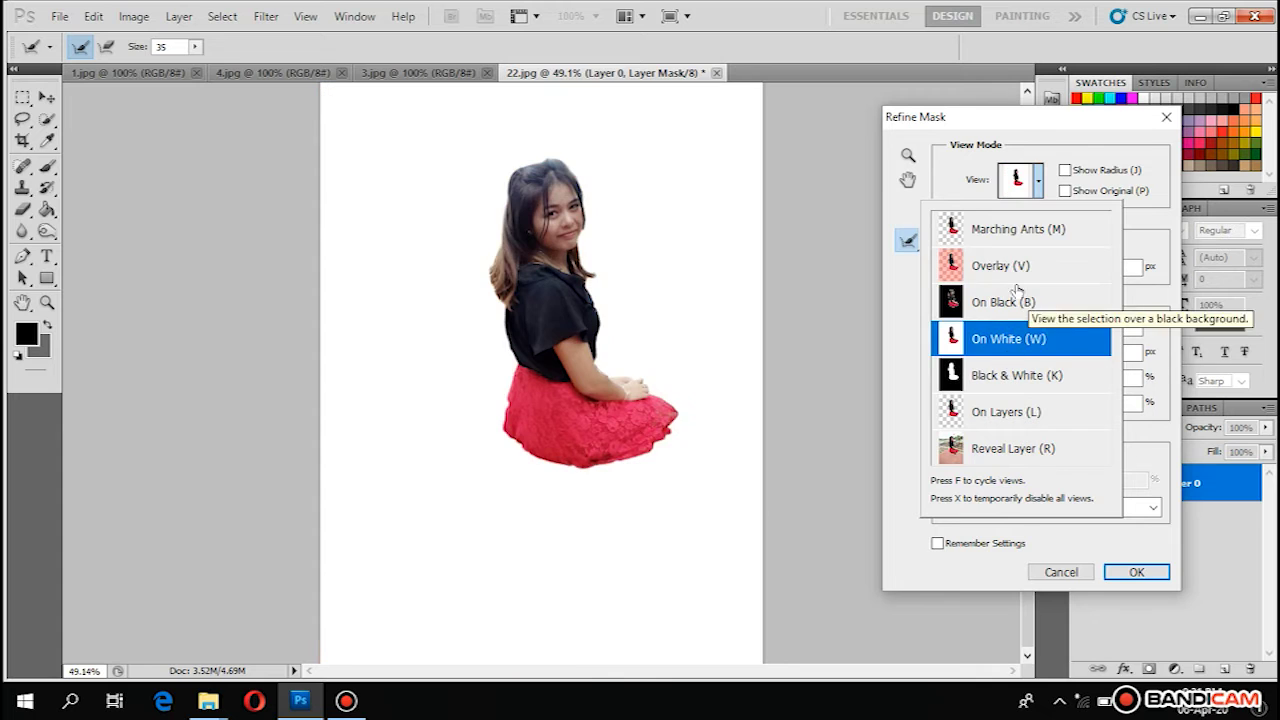
pyautogui.click(1000, 267)
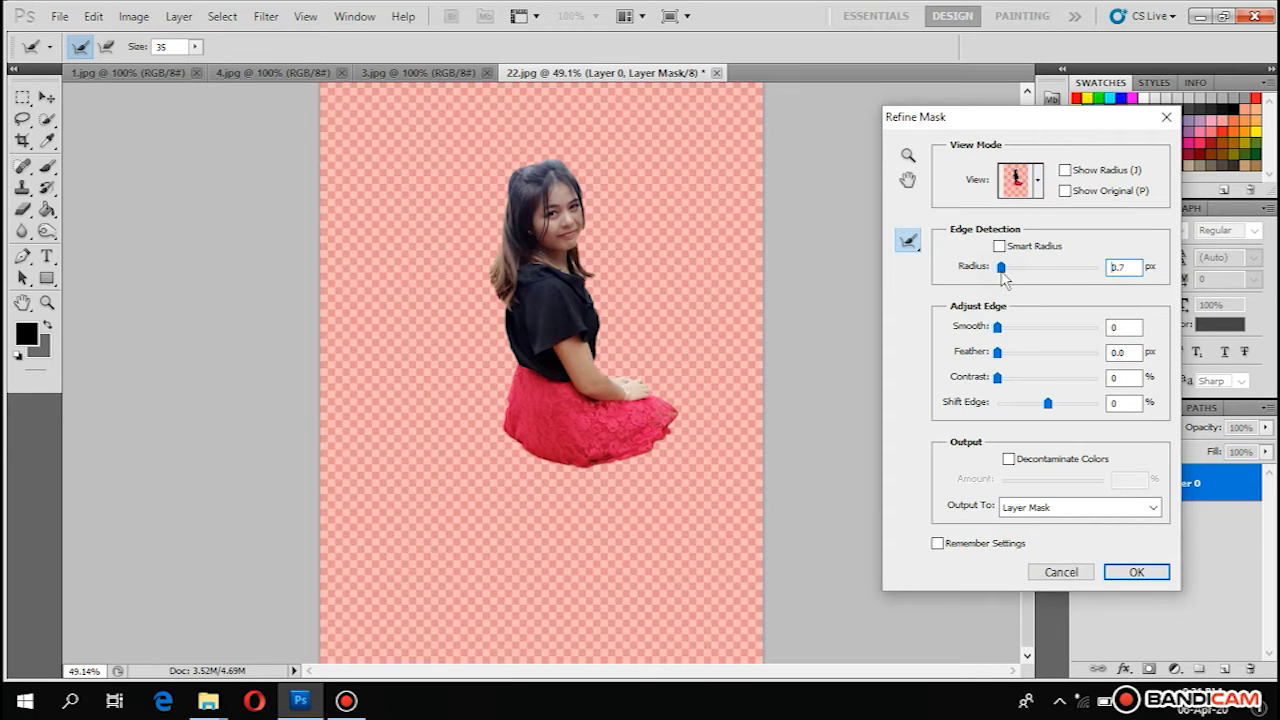
pyautogui.moveTo(1002, 273); pyautogui.dragTo(1004, 273)
pyautogui.moveTo(997, 328); pyautogui.dragTo(1002, 381)
pyautogui.click(1132, 573)
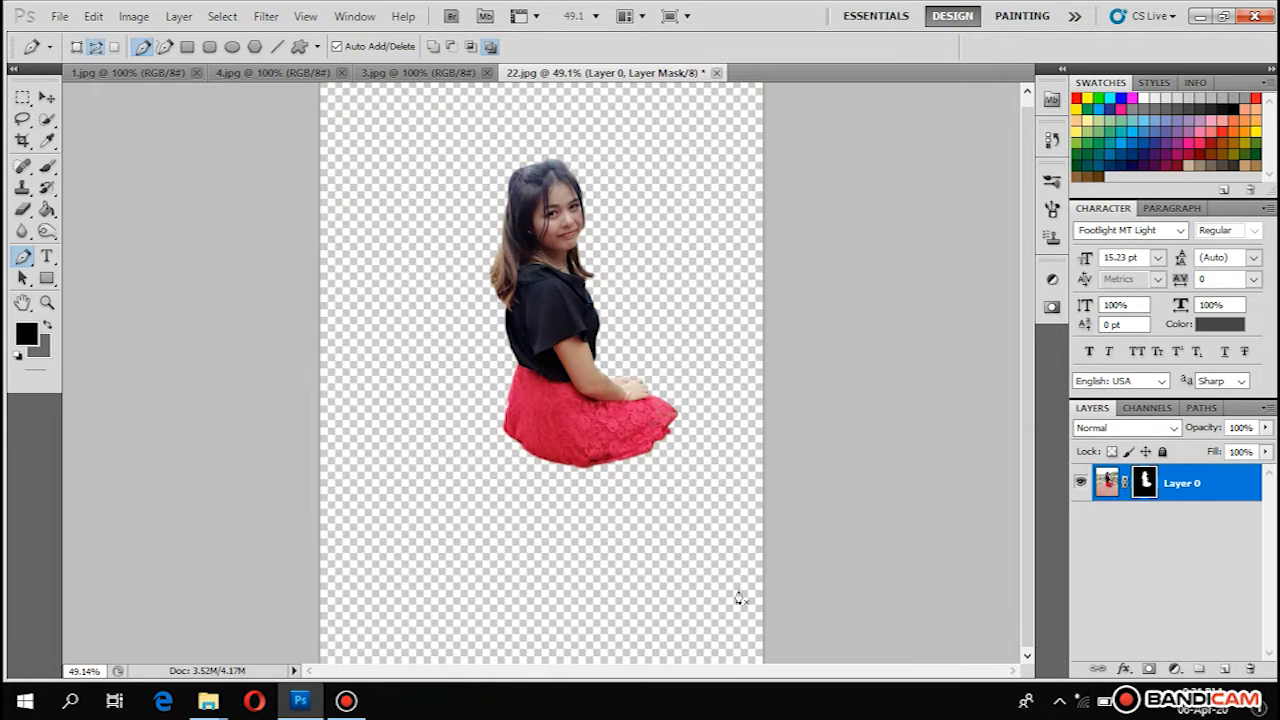
# - Flip the cut-out woman on Layer 0 horizontally with Free Transform
pyautogui.click(47, 97)
pyautogui.hotkey('ctrl', 't')
pyautogui.rightClick(531, 293)
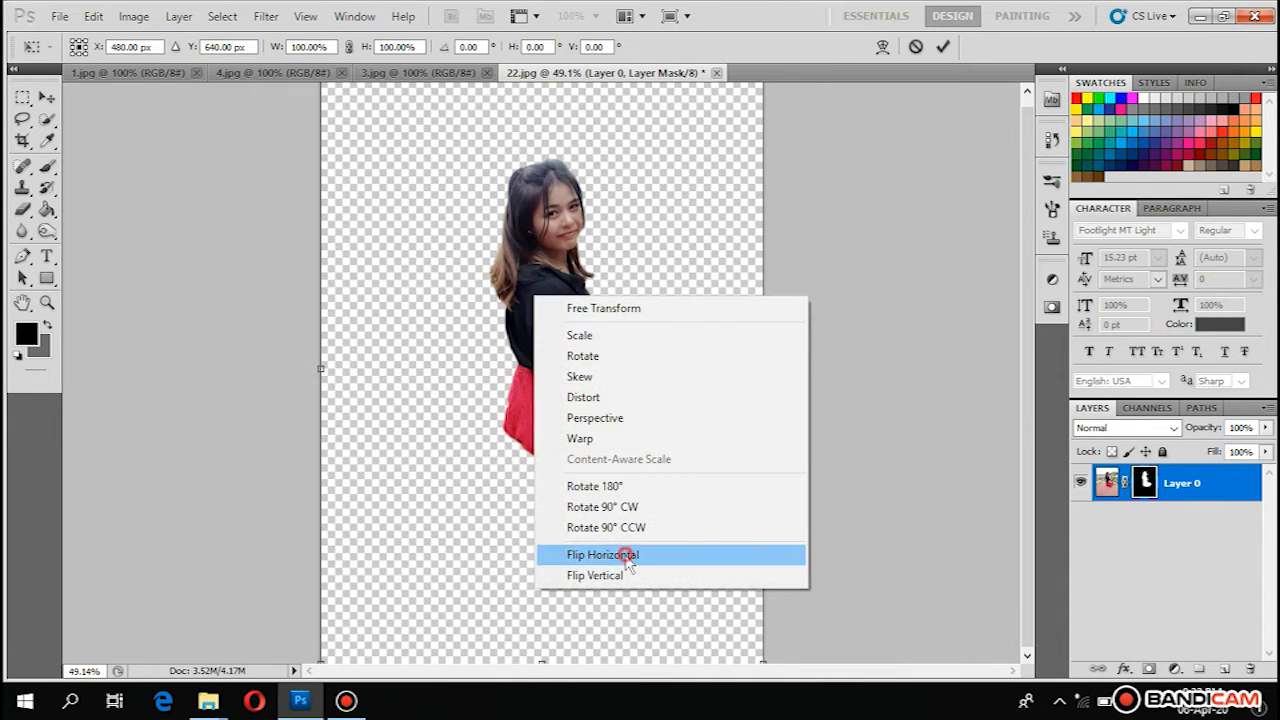
pyautogui.click(622, 552)
pyautogui.press('Return')
# - Add a white (ffffff) solid color fill layer and place it beneath Layer 0
pyautogui.click(1175, 668)
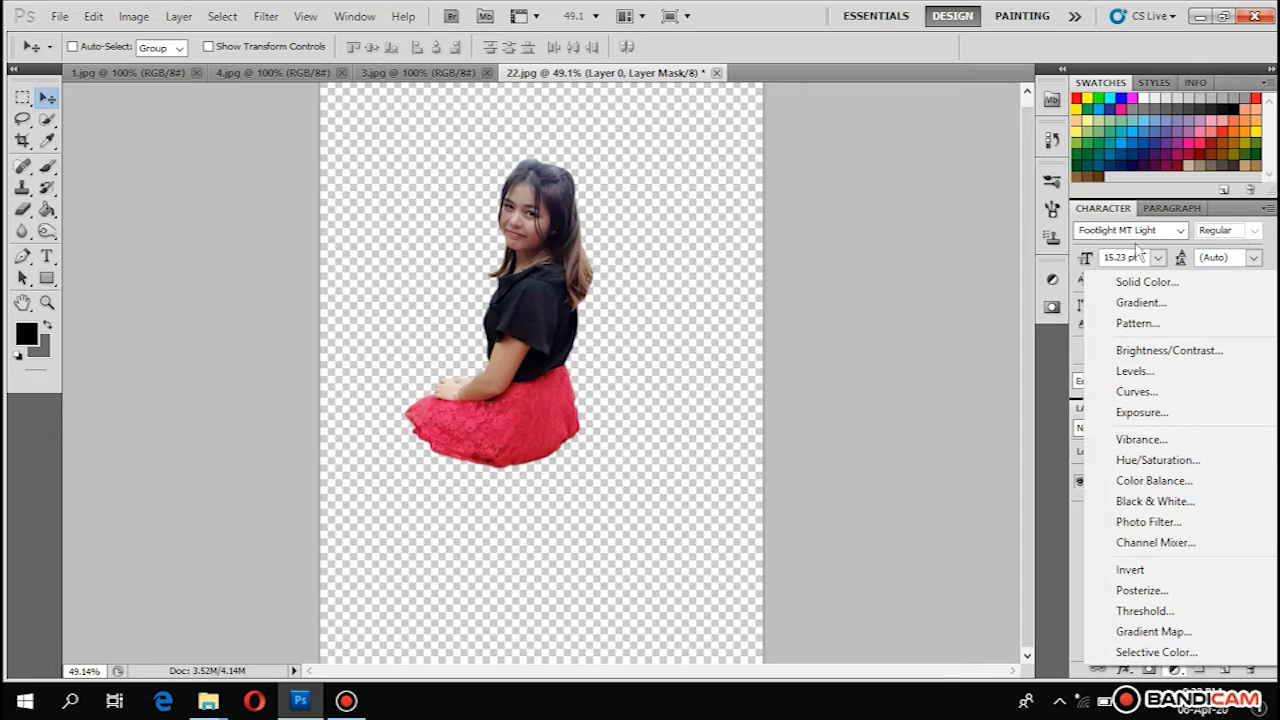
pyautogui.click(1110, 280)
pyautogui.write('ffffff')
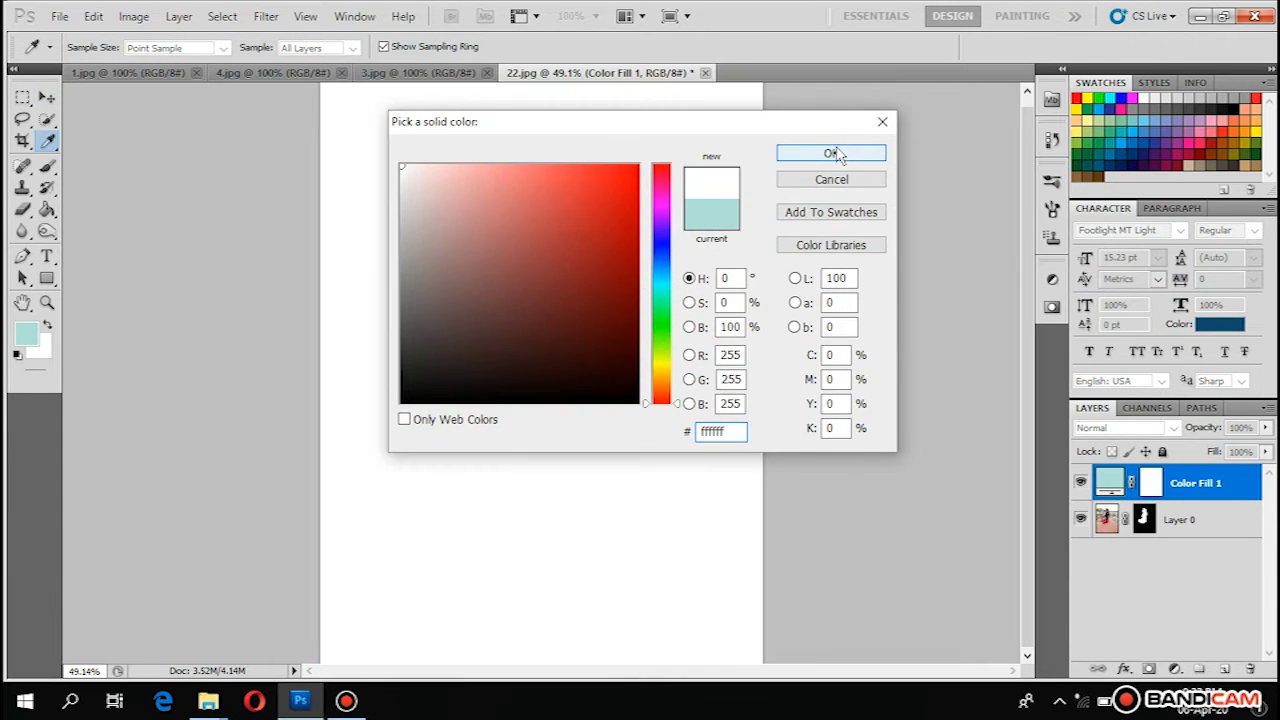
pyautogui.click(831, 153)
pyautogui.moveTo(1196, 483); pyautogui.dragTo(1196, 538)
# - Duplicate the masked Layer 0
pyautogui.click(1181, 488)
pyautogui.hotkey('ctrl', 'j')
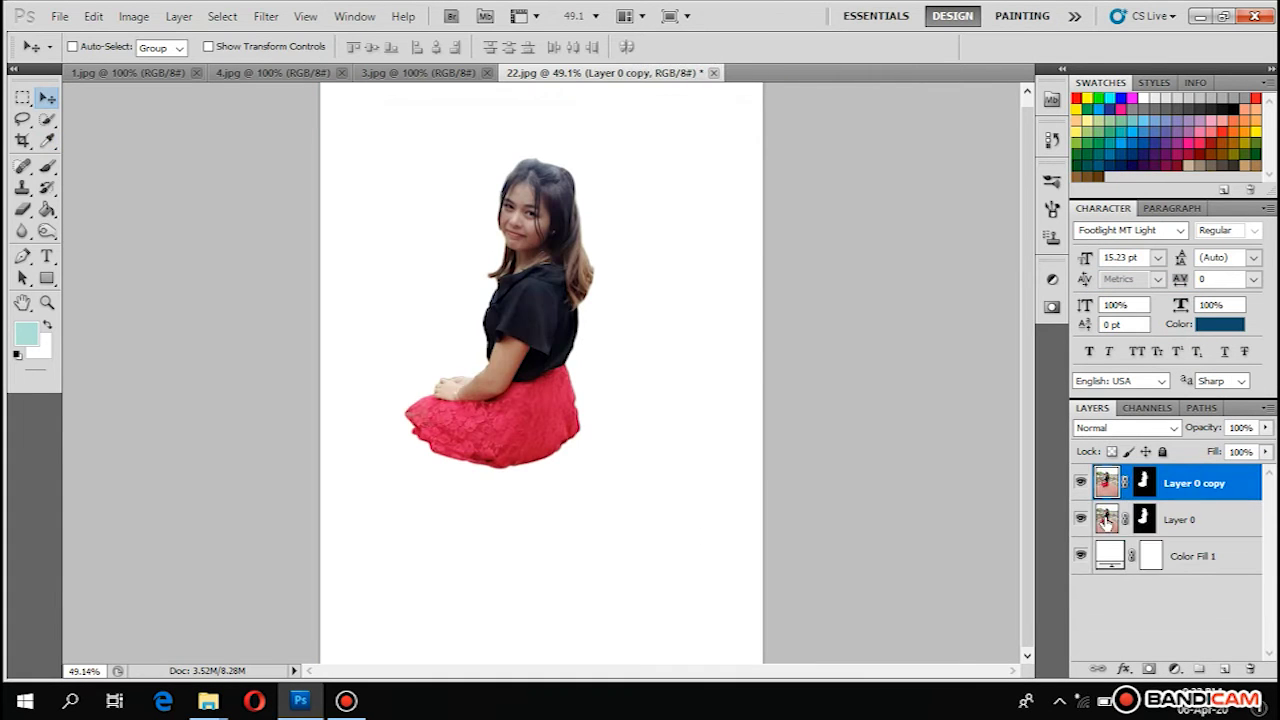
# - Crop the canvas to a landscape format at full width, trimming some space above the head and everything below the skirt's middle
pyautogui.click(1200, 560)
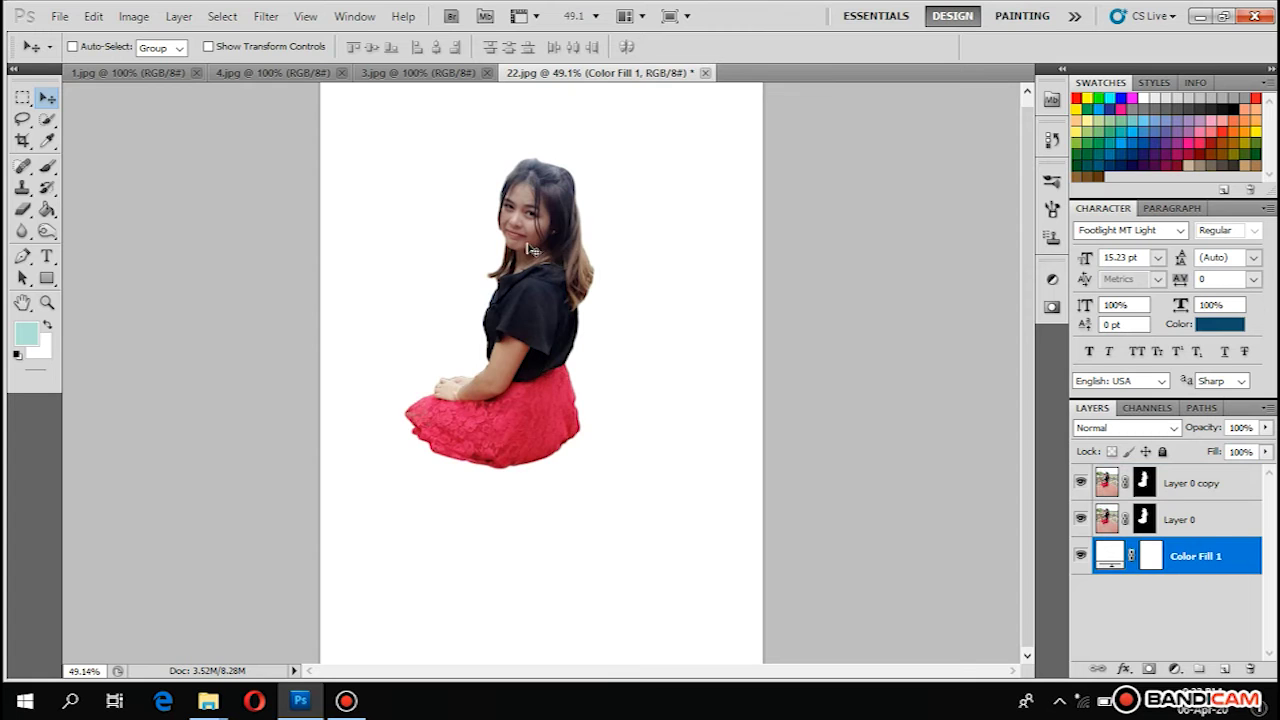
pyautogui.press('c')
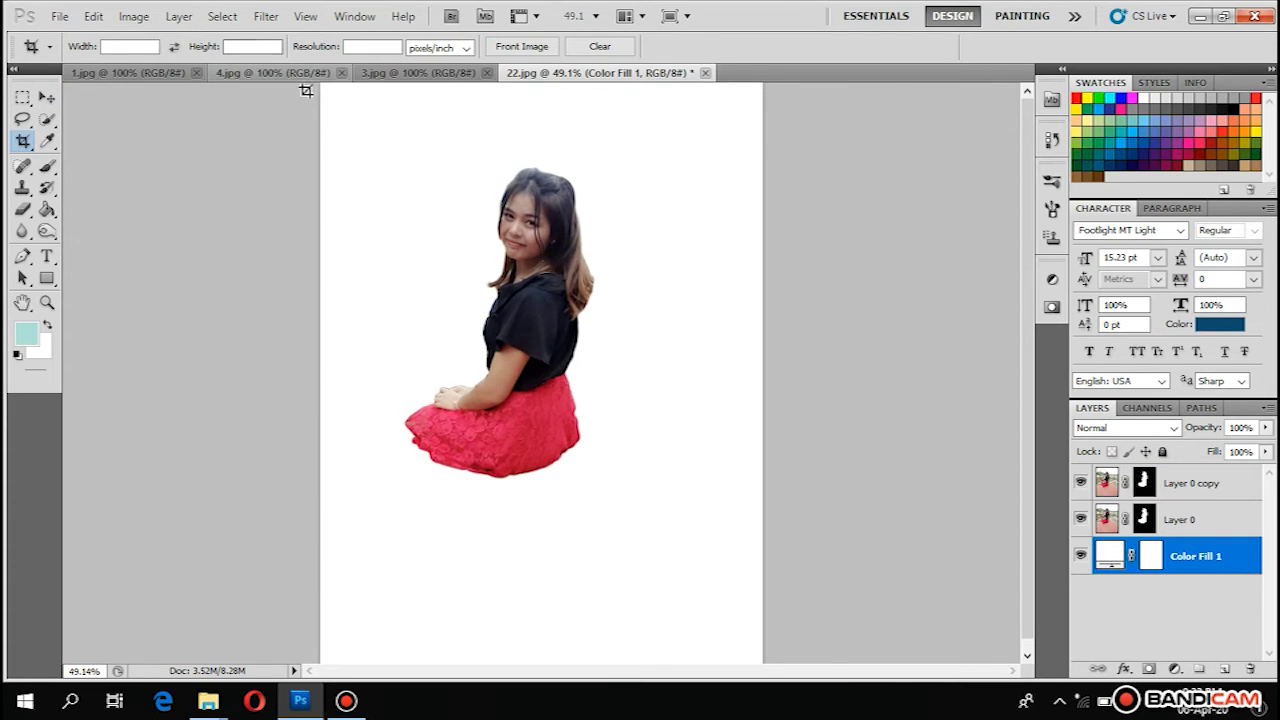
pyautogui.moveTo(306, 90); pyautogui.dragTo(771, 689)
pyautogui.moveTo(541, 80); pyautogui.dragTo(541, 98)
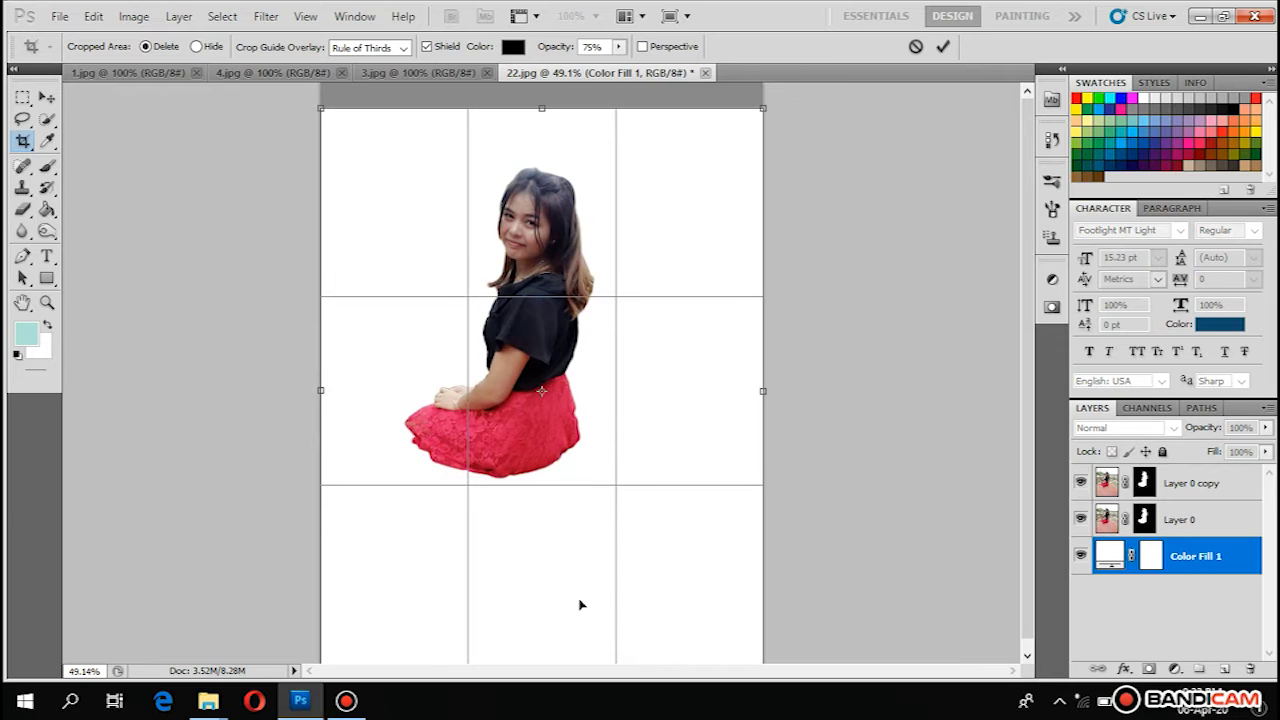
pyautogui.moveTo(541, 658); pyautogui.dragTo(541, 436)
pyautogui.press('Return')
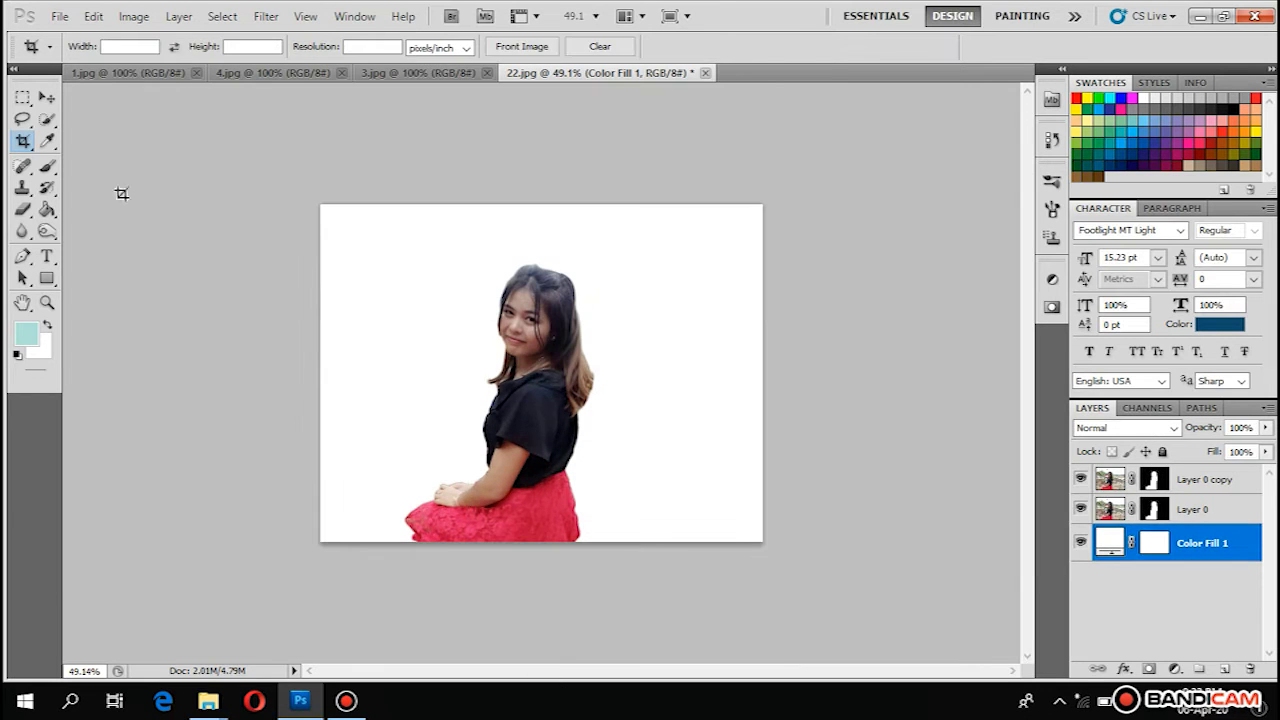
# - Move Layer 0 and Layer 0 copy together a little to the left on the canvas
pyautogui.press('v')
pyautogui.click(1176, 479)
pyautogui.keyDown('shift'); pyautogui.click(1199, 510); pyautogui.keyUp('shift')
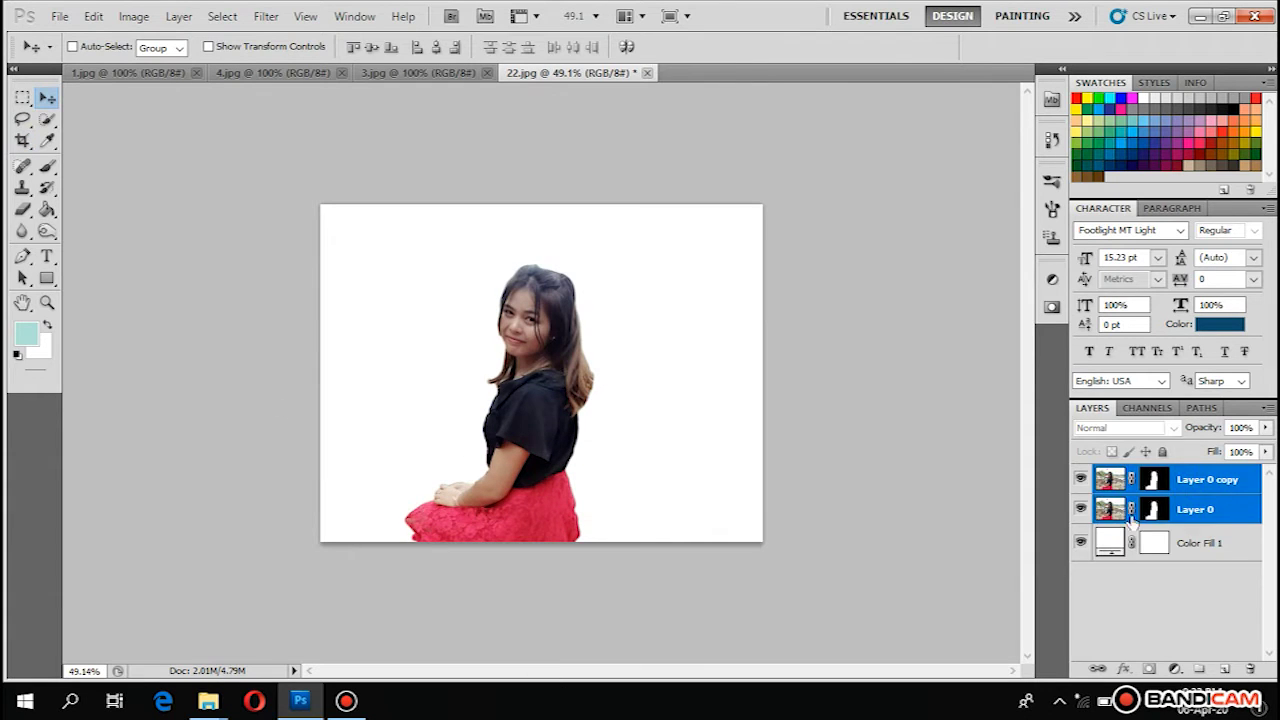
pyautogui.moveTo(543, 434); pyautogui.dragTo(493, 434)
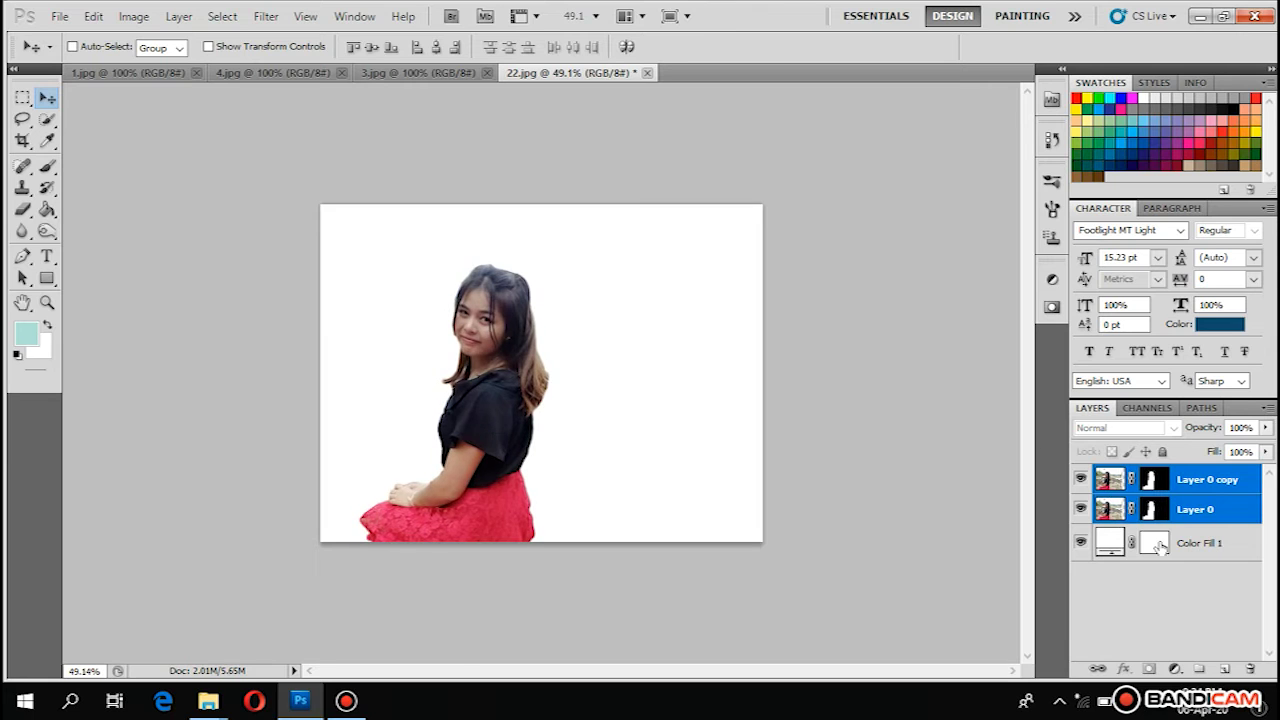
# - Apply the High Pass filter to Layer 0 copy
pyautogui.click(1207, 483)
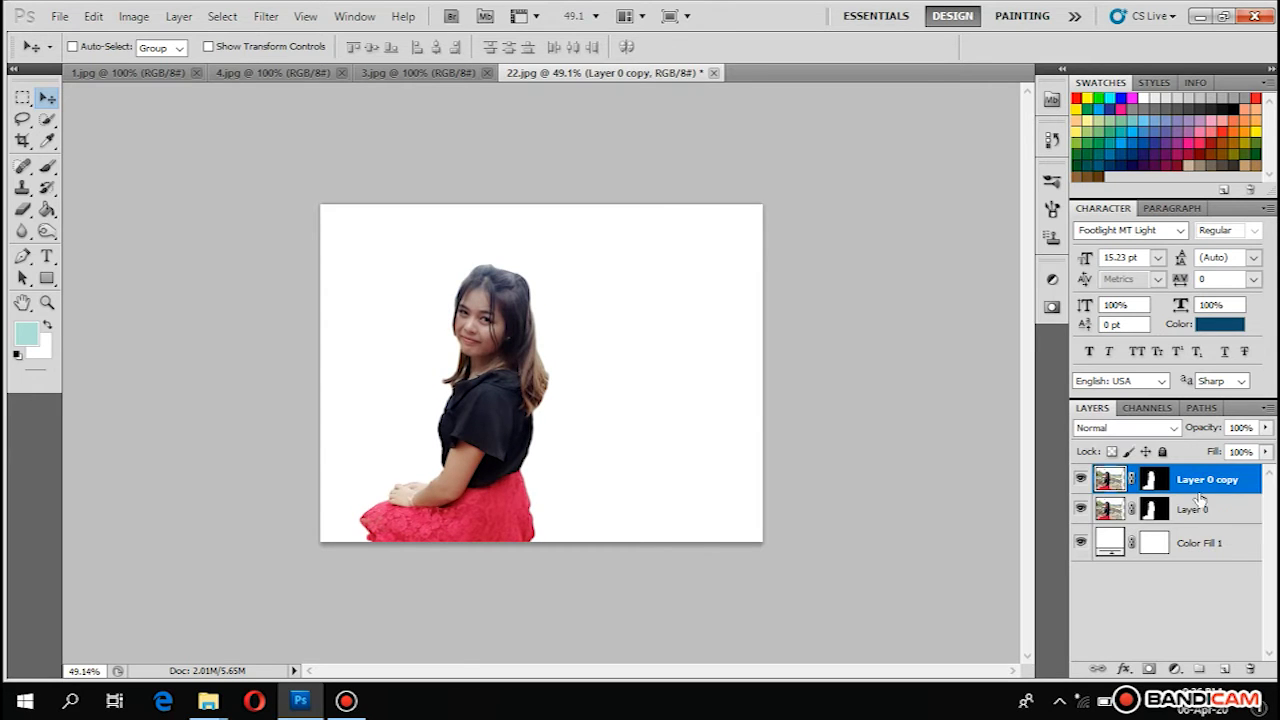
pyautogui.click(266, 16)
pyautogui.moveTo(334, 382)
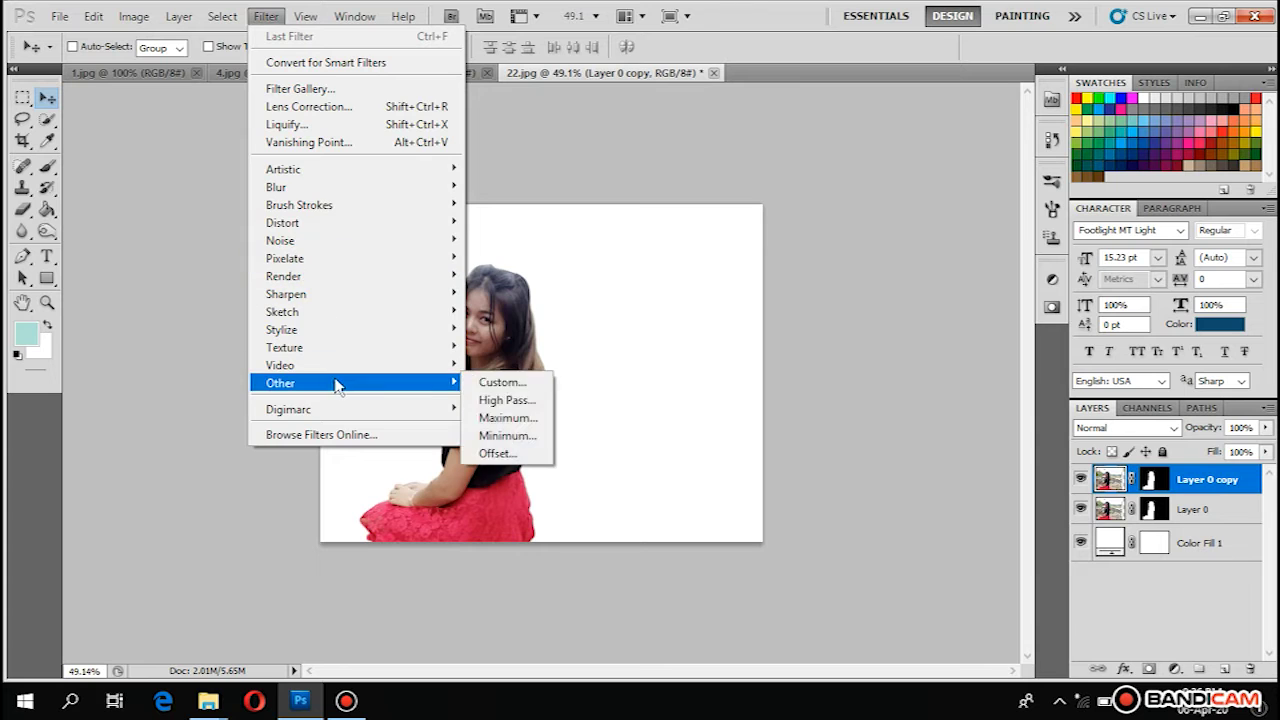
pyautogui.click(492, 402)
pyautogui.click(735, 168)
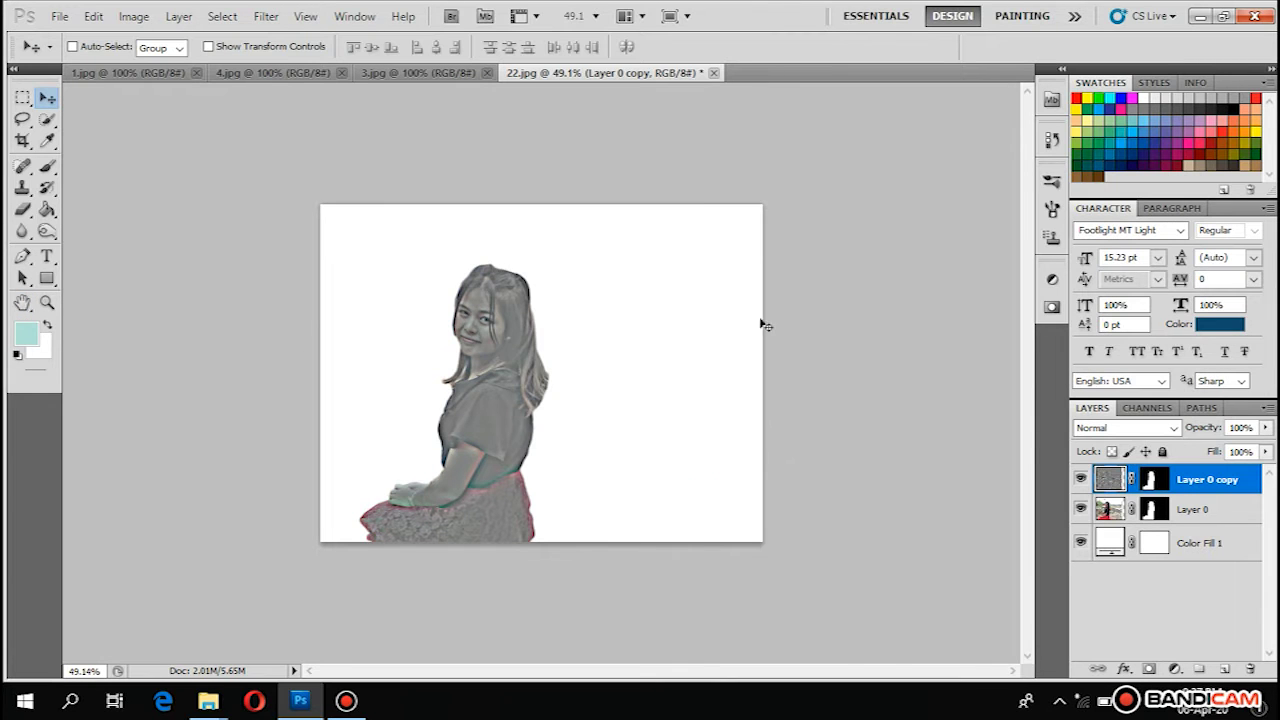
# - Set the blend mode of Layer 0 copy to Overlay
pyautogui.click(1181, 231)
pyautogui.click(1183, 232)
pyautogui.click(1166, 428)
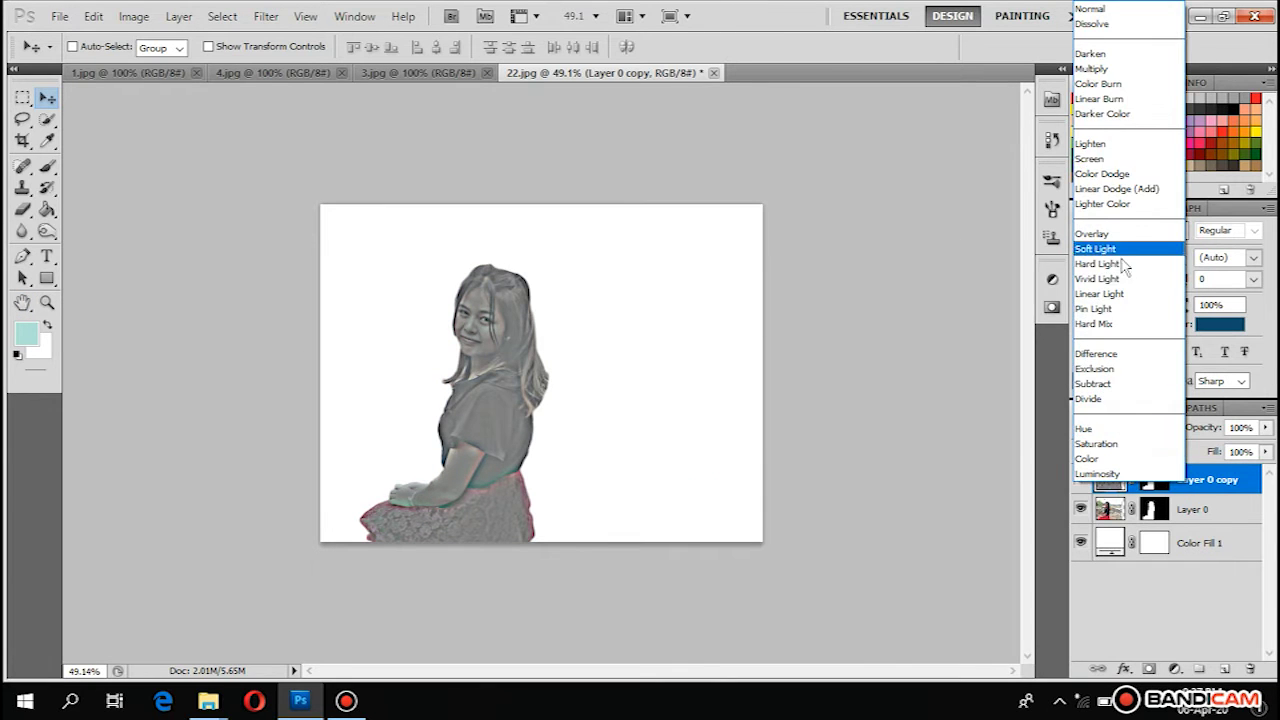
pyautogui.click(1092, 233)
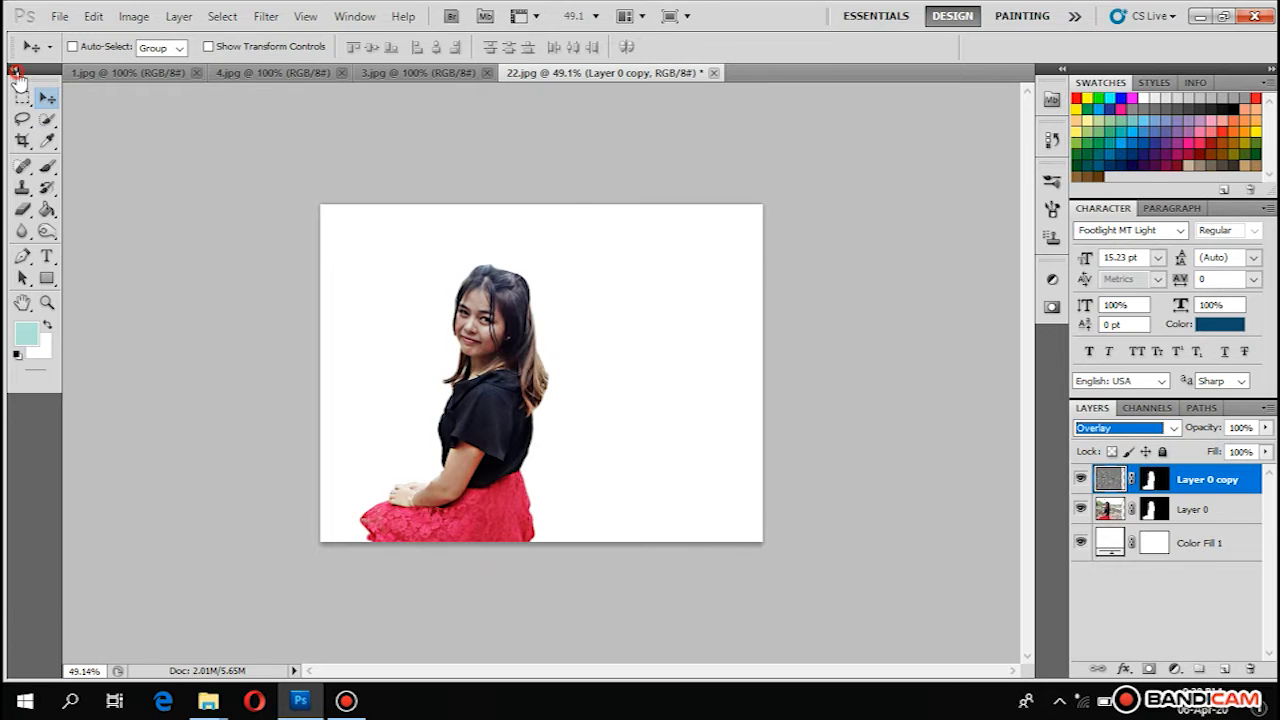
# - Start a new text over the woman's hair, using the Engravers MT font at 71.23 pt
pyautogui.click(14, 71)
pyautogui.click(25, 429)
pyautogui.click(528, 361)
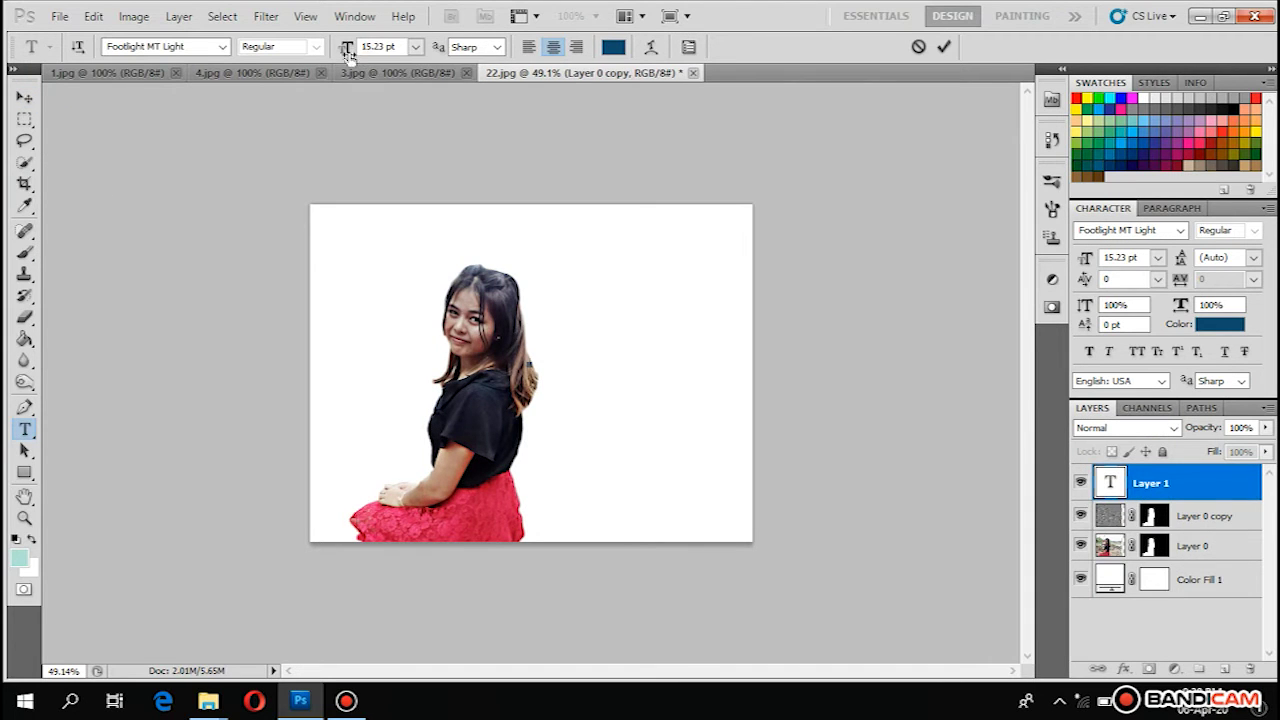
pyautogui.moveTo(347, 52)
pyautogui.mouseDown()
pyautogui.moveTo(366, 50)
pyautogui.moveTo(344, 50)
pyautogui.mouseUp()
pyautogui.click(221, 46)
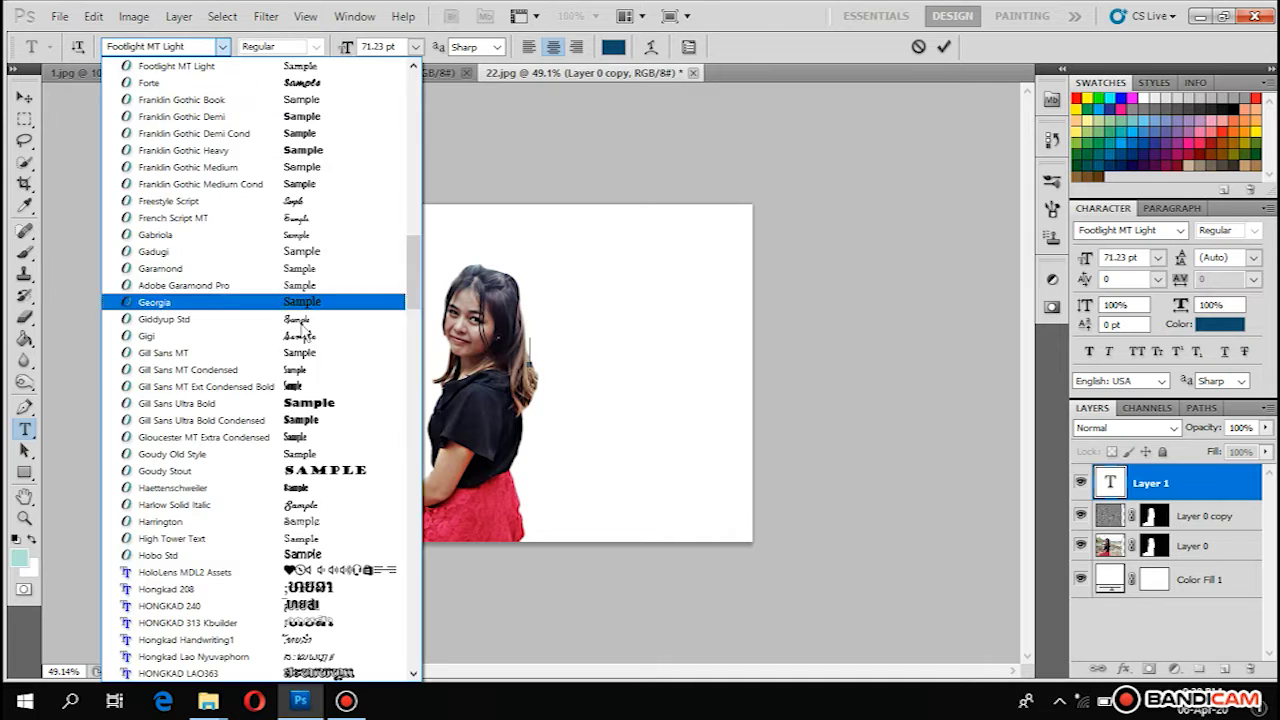
pyautogui.click(290, 403)
pyautogui.click(222, 46)
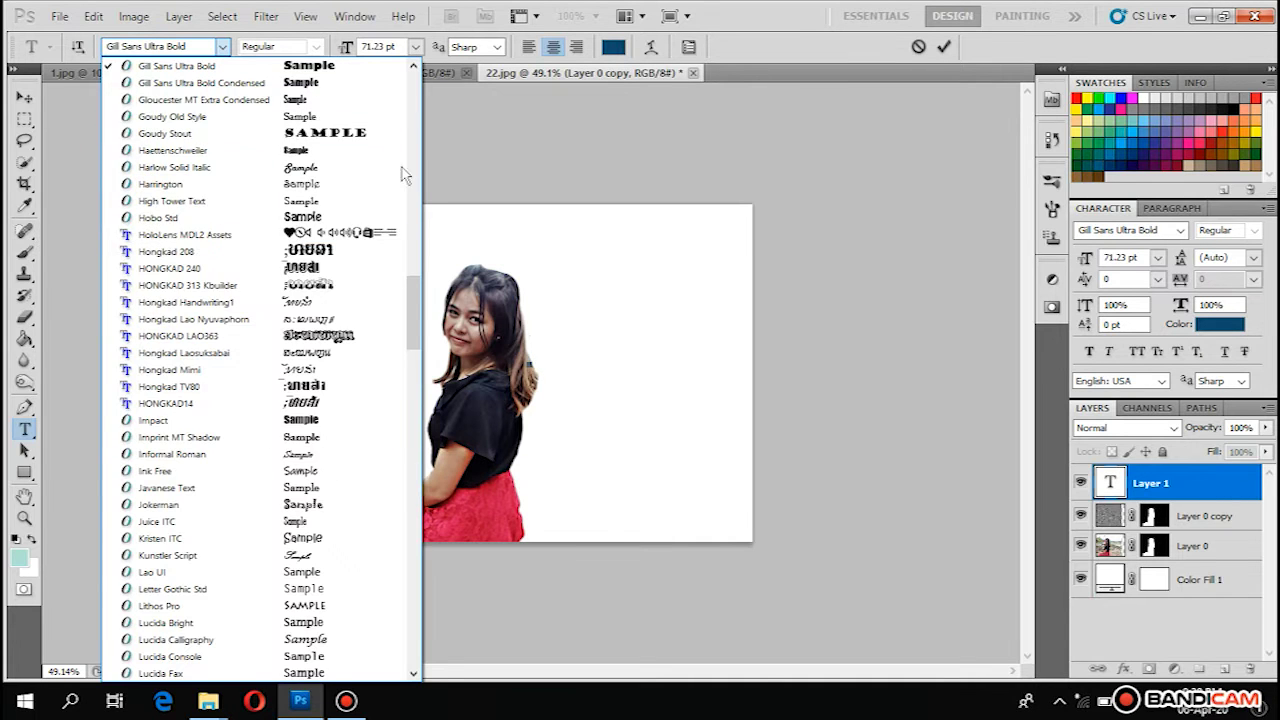
pyautogui.moveTo(414, 303); pyautogui.dragTo(414, 230)
pyautogui.click(297, 249)
# - Enter the text LIFE 4 YOU on the new text layer
pyautogui.write('LEFT')
pyautogui.press('BackSpace')
pyautogui.press('BackSpace')
pyautogui.press('BackSpace')
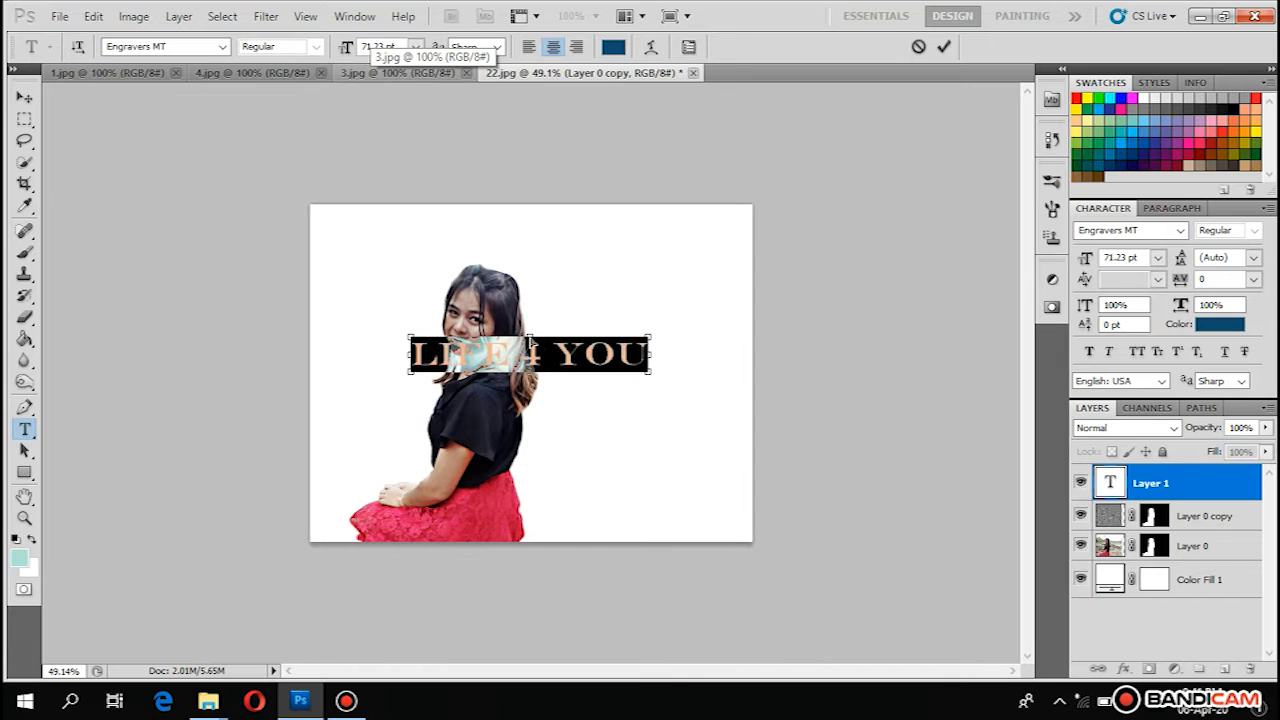
# - Stretch the LIFE 4 YOU text taller and narrower, and shift it down and right beside the woman's shoulder
pyautogui.moveTo(530, 338); pyautogui.dragTo(531, 322)
pyautogui.hotkey('ctrl', 'z')
pyautogui.press('ctrl')
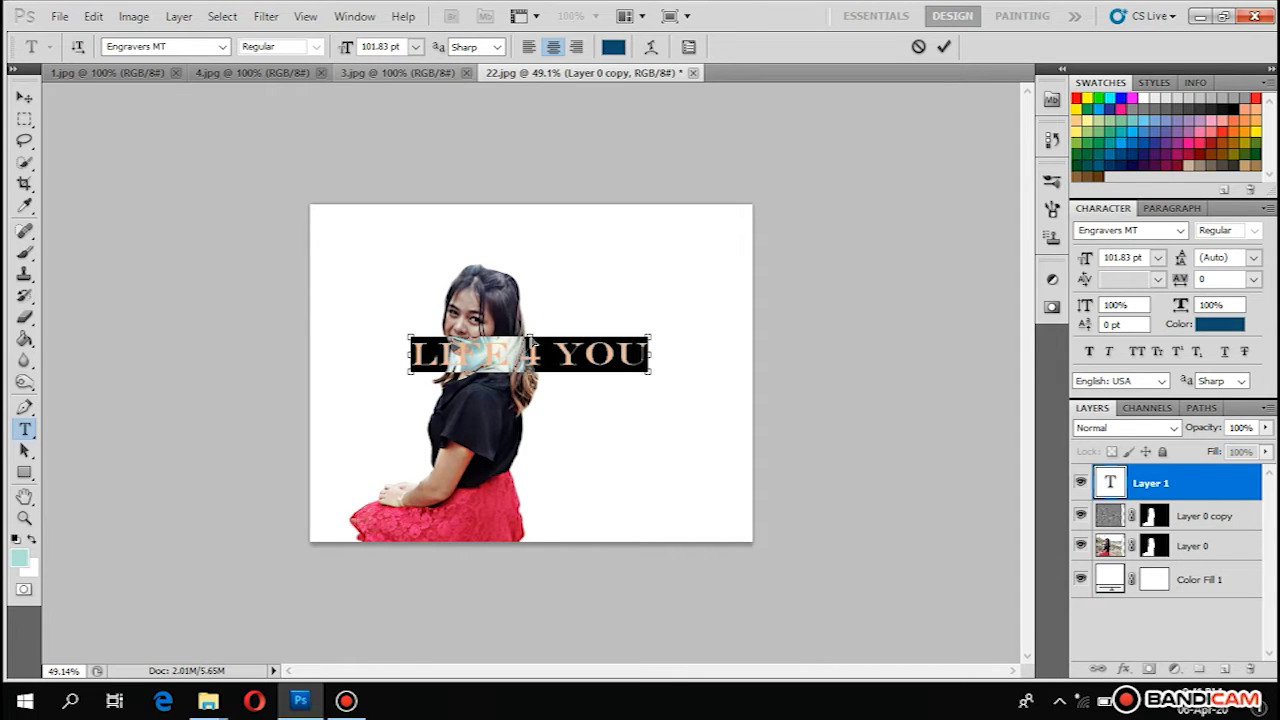
pyautogui.moveTo(647, 339); pyautogui.dragTo(565, 307)
pyautogui.moveTo(633, 413); pyautogui.dragTo(604, 455)
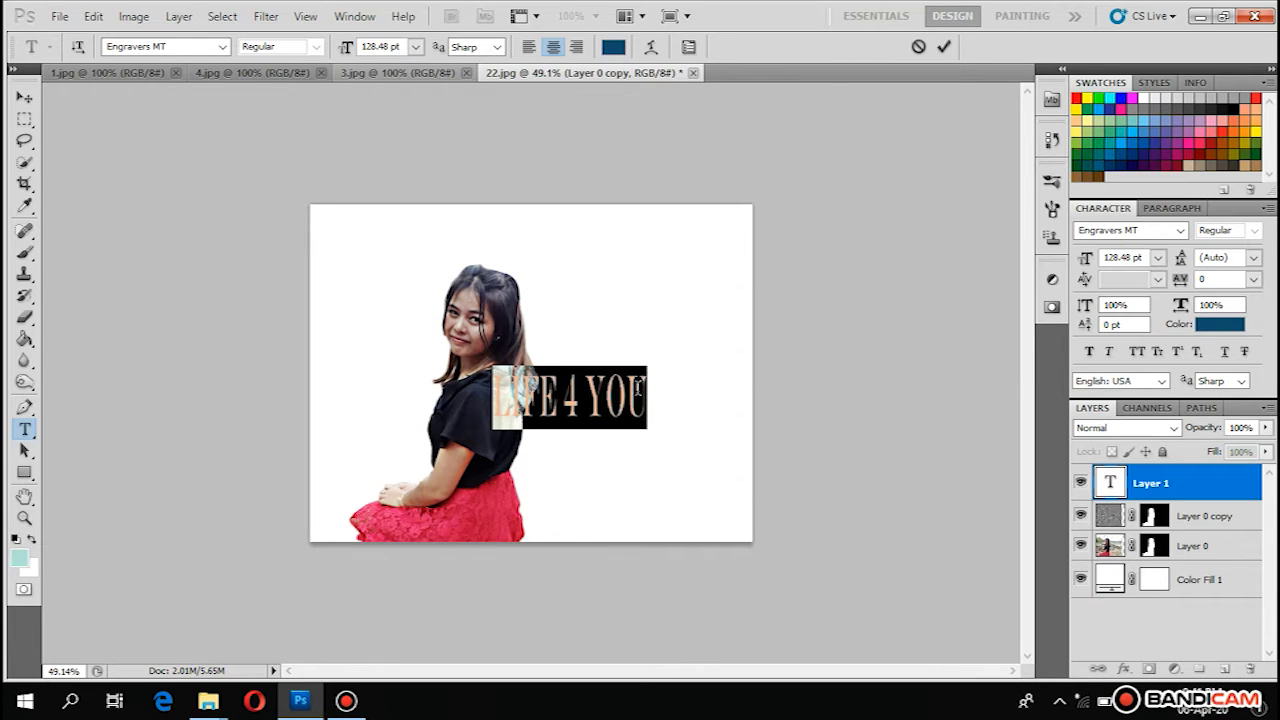
# - Reduce the LIFE 4 YOU text size to 96.04 pt, keeping its wording
pyautogui.hotkey('ctrl', 'shift', ',')
pyautogui.hotkey('ctrl', 'shift', ',')
pyautogui.hotkey('ctrl', 'shift', ',')
pyautogui.hotkey('ctrl', 'shift', ',')
pyautogui.hotkey('ctrl', 'shift', ',')
pyautogui.hotkey('ctrl', 'shift', ',')
pyautogui.hotkey('ctrl', 'shift', ',')
pyautogui.hotkey('ctrl', 'shift', ',')
pyautogui.hotkey('ctrl', 'shift', ',')
pyautogui.hotkey('ctrl', 'shift', ',')
pyautogui.hotkey('ctrl', 'shift', ',')
pyautogui.press('BackSpace')
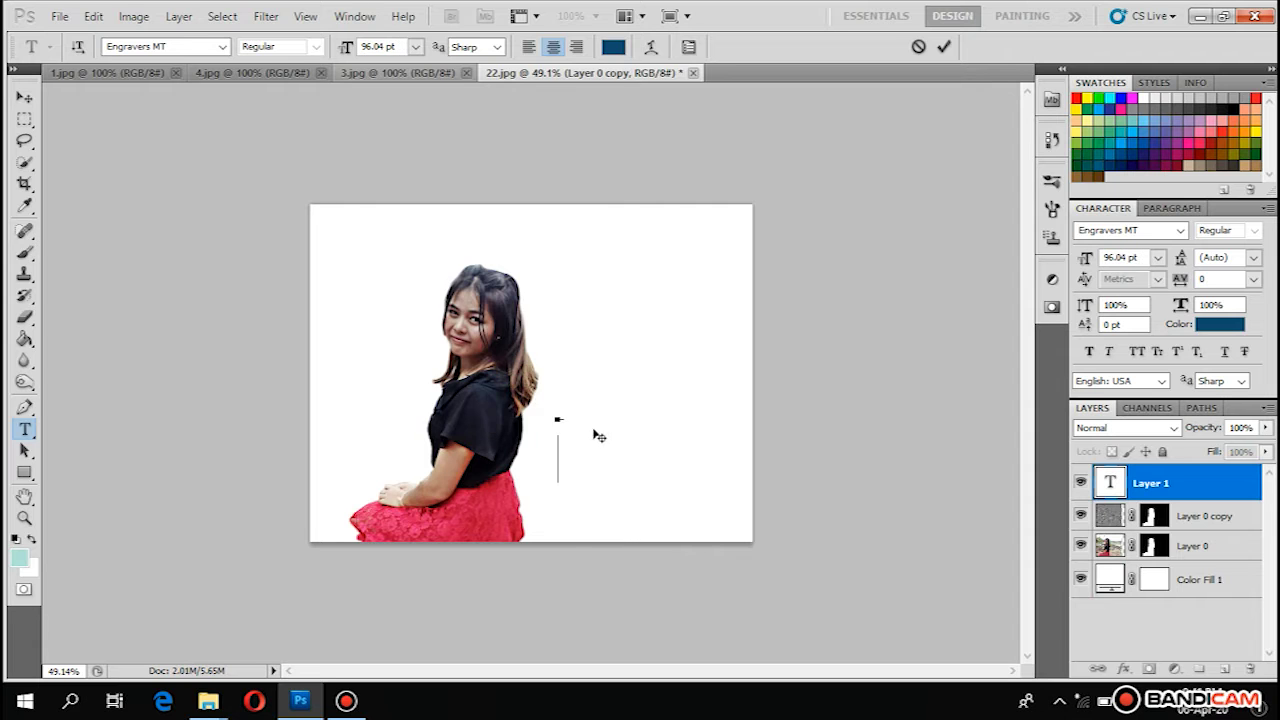
pyautogui.hotkey('ctrl', 'z')
# - Move the LIFE 4 YOU text slightly left so that it overlaps the woman's black blouse
pyautogui.click(25, 97)
pyautogui.hotkey('ctrl', 'space')
pyautogui.moveTo(566, 421); pyautogui.dragTo(655, 424)
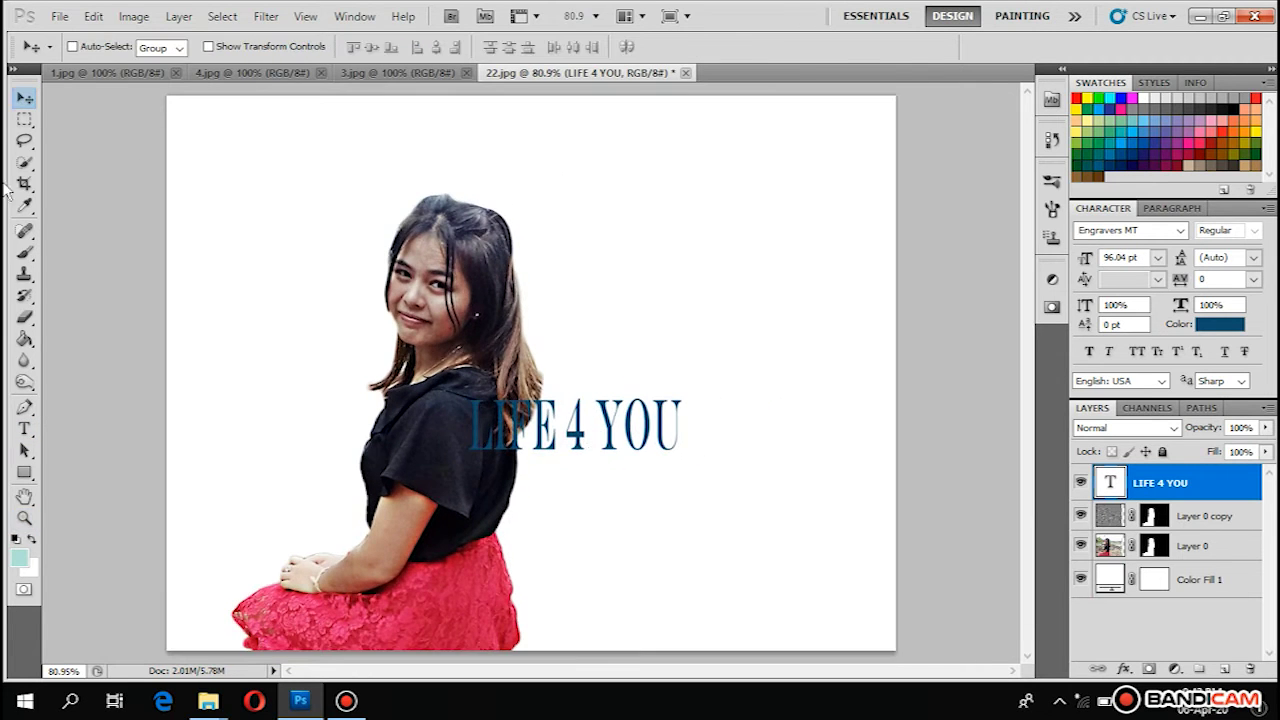
pyautogui.moveTo(502, 405); pyautogui.dragTo(672, 430)
# - Set the color of the LIFE 4 YOU text to black (000000)
pyautogui.click(25, 429)
pyautogui.click(614, 47)
pyautogui.click(622, 399)
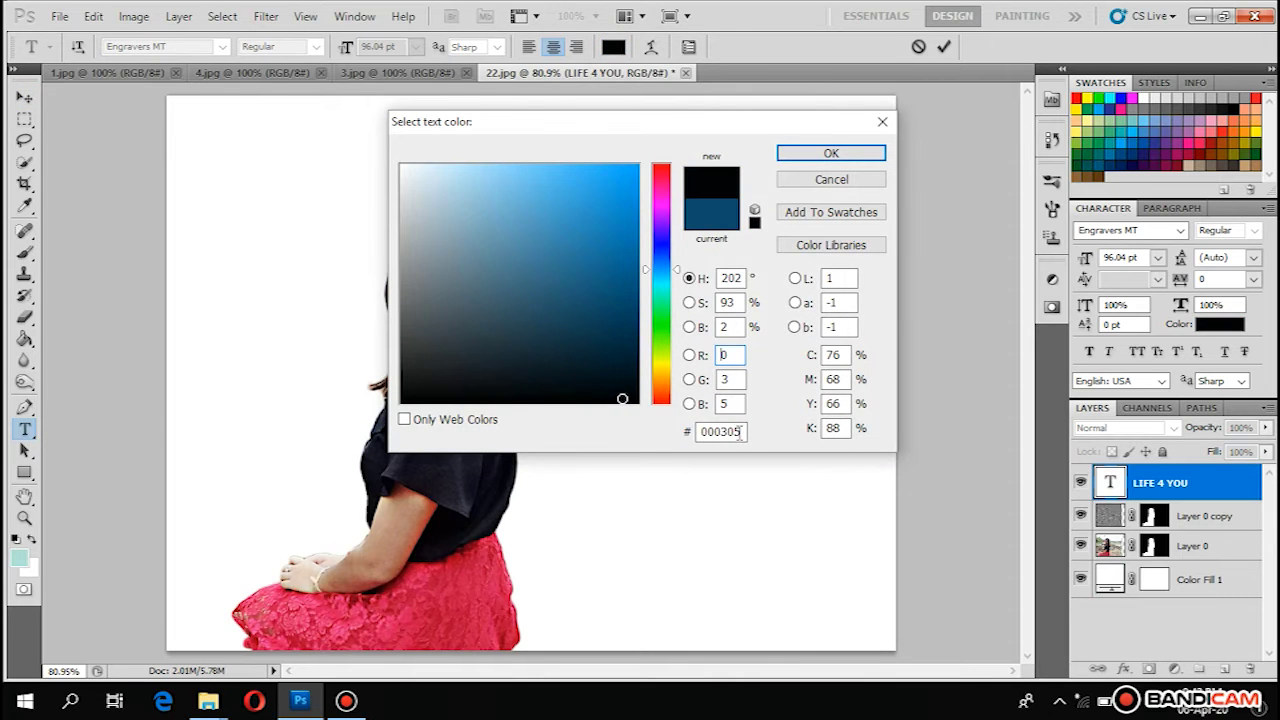
pyautogui.doubleClick(720, 431)
pyautogui.write('000000')
pyautogui.click(831, 153)
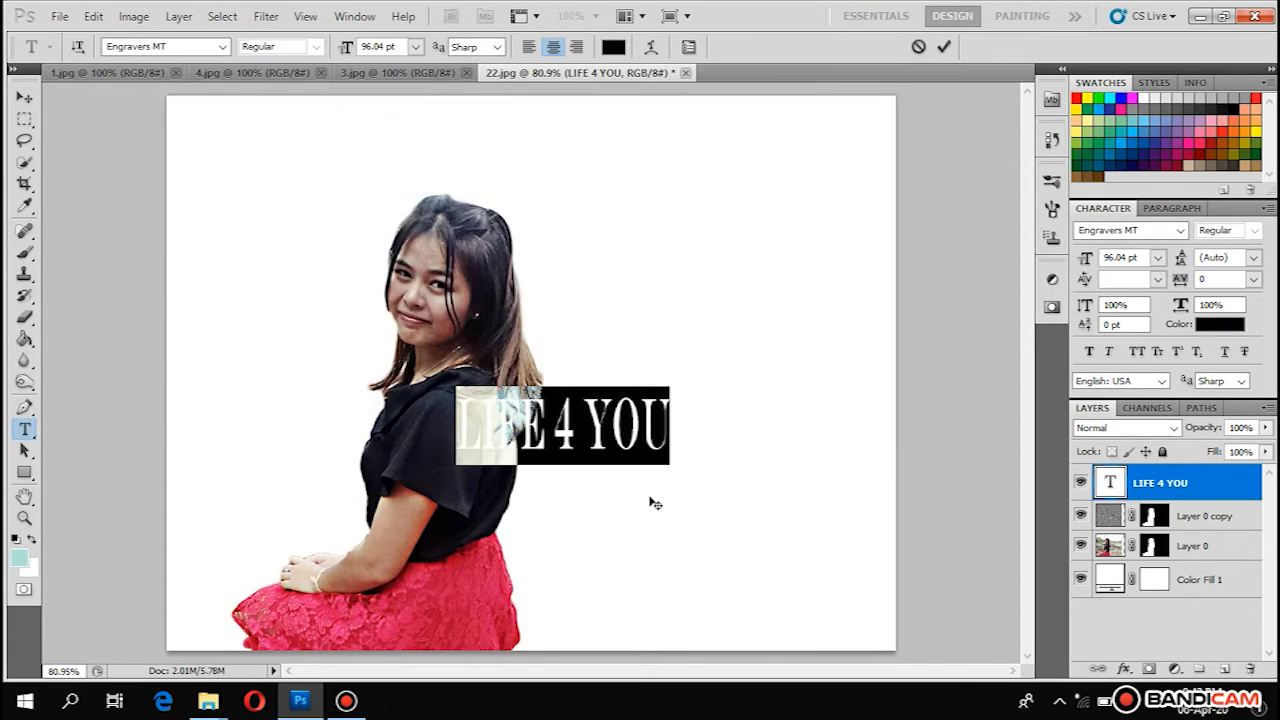
pyautogui.click(613, 433)
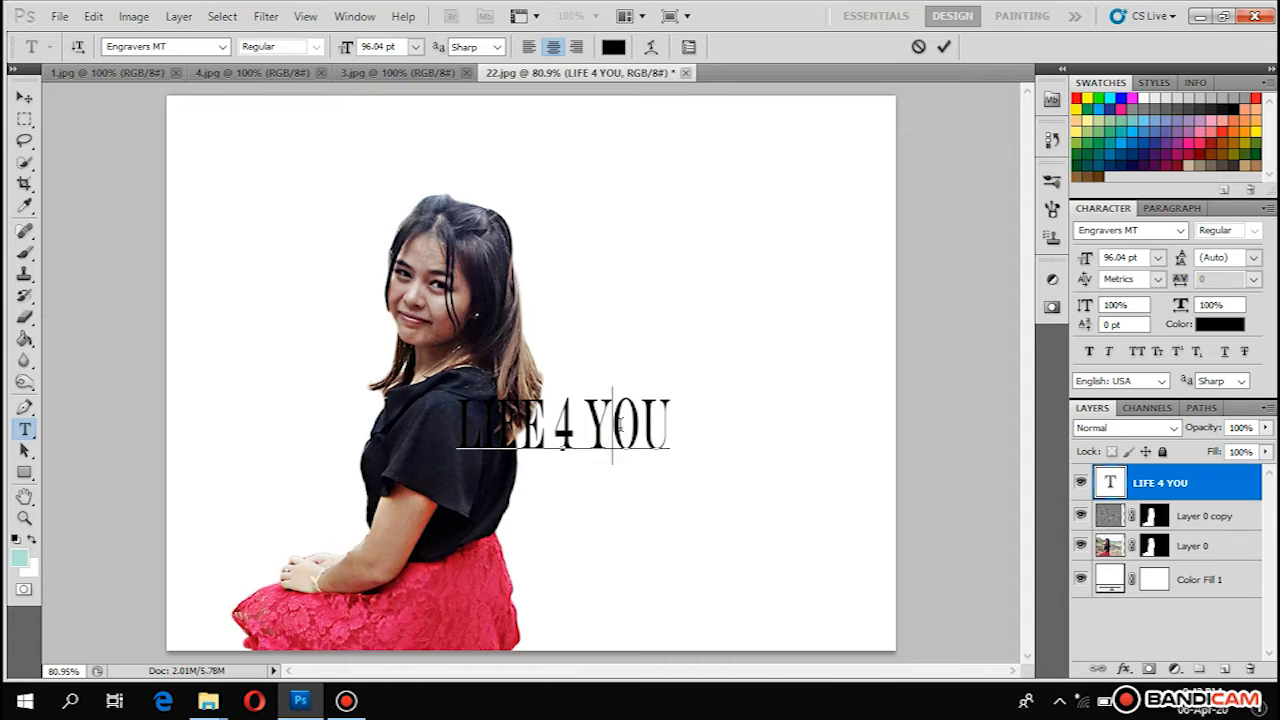
# - Duplicate the LIFE 4 YOU text directly below the original and nudge both lines slightly left
pyautogui.click(25, 97)
pyautogui.moveTo(603, 437); pyautogui.dragTo(623, 496)
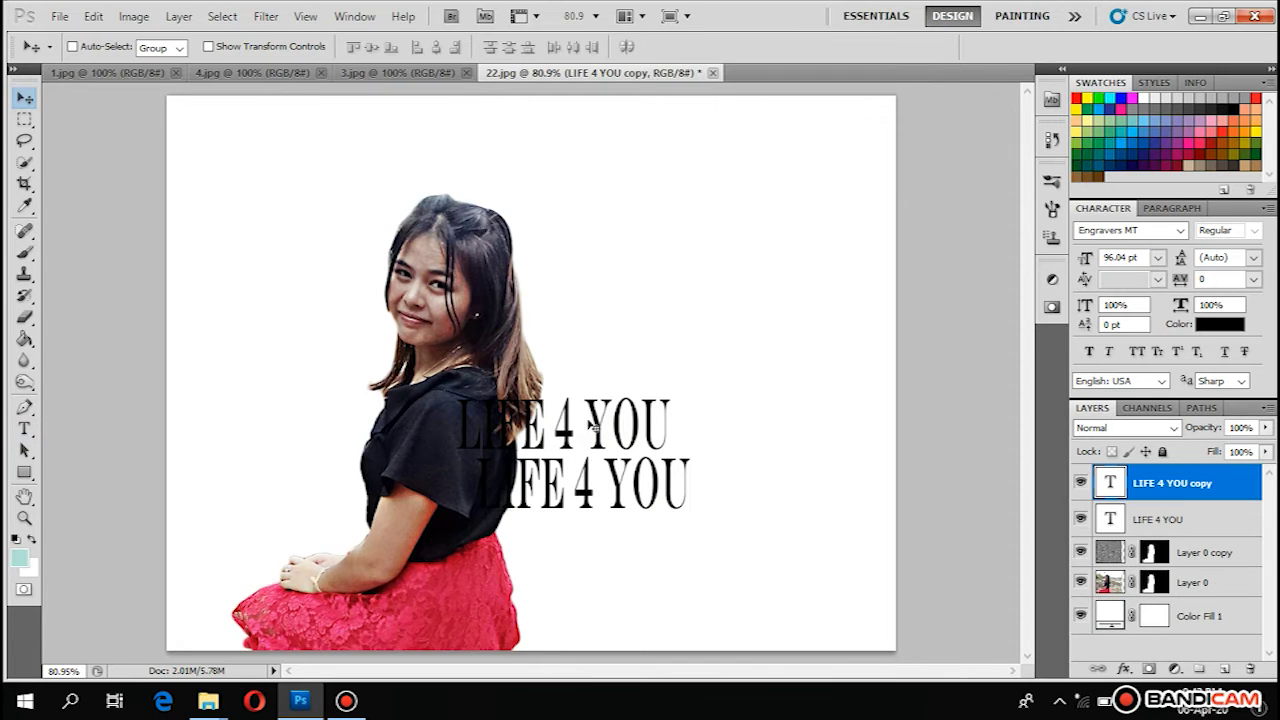
pyautogui.click(1178, 519)
pyautogui.press('Left')
pyautogui.press('Left')
pyautogui.press('Left')
pyautogui.press('Left')
pyautogui.press('Left')
pyautogui.press('Left')
pyautogui.press('Left')
pyautogui.press('Left')
pyautogui.press('Left')
pyautogui.press('Left')
pyautogui.press('Left')
pyautogui.press('Left')
pyautogui.click(1178, 490)
pyautogui.press('Left')
pyautogui.press('Left')
pyautogui.press('Left')
pyautogui.press('Left')
pyautogui.press('Left')
pyautogui.press('Left')
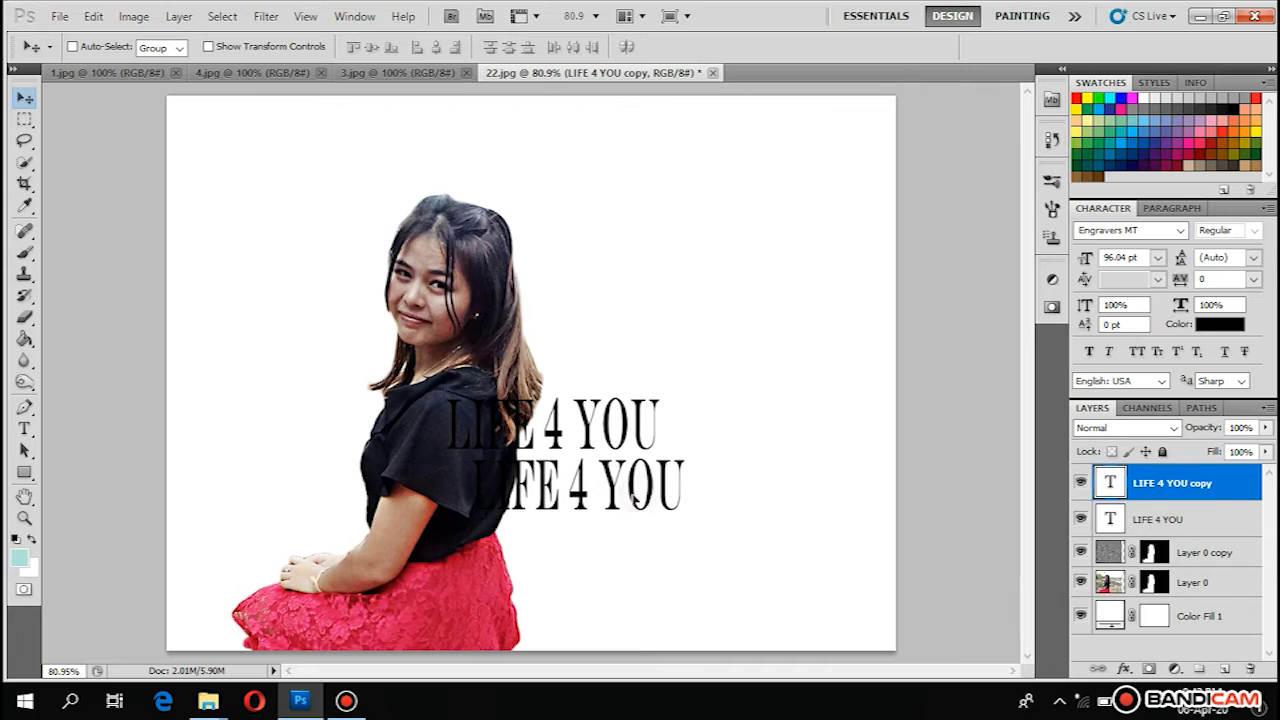
# - Change the wording of the lower text line to LOVE 4 YOU
pyautogui.click(25, 429)
pyautogui.click(539, 483)
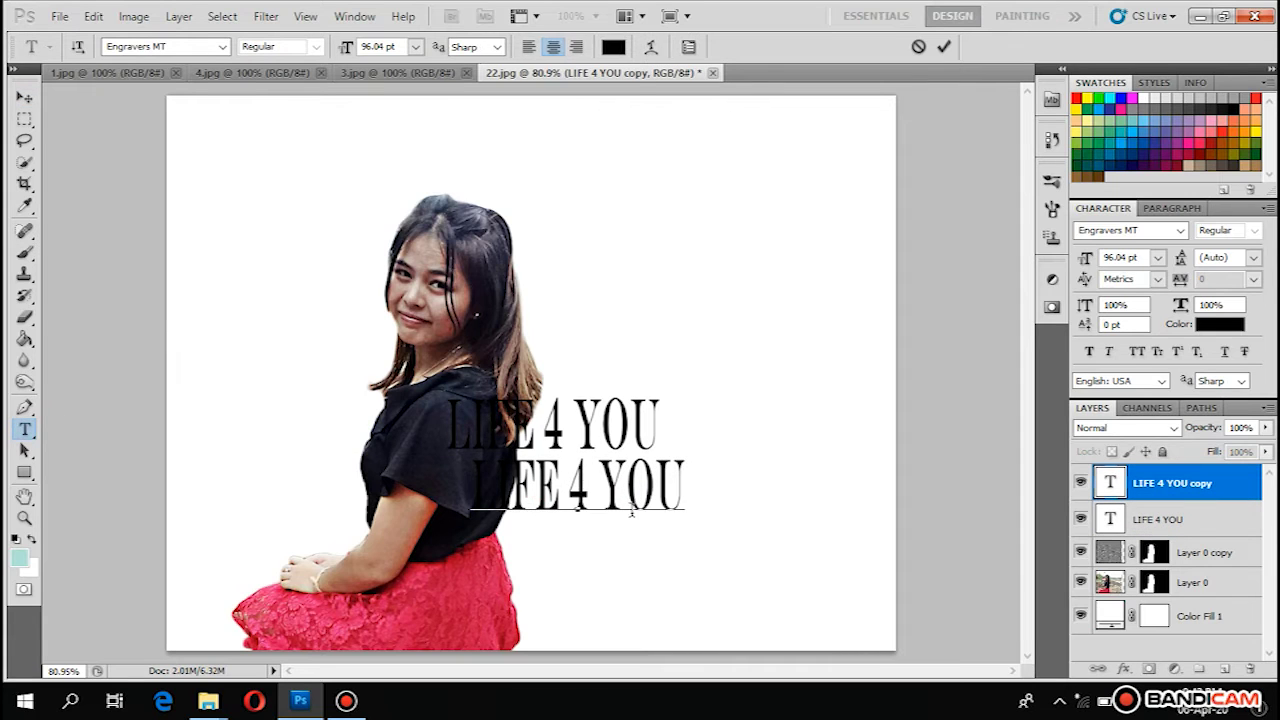
pyautogui.press('BackSpace')
pyautogui.press('BackSpace')
pyautogui.write('OV')
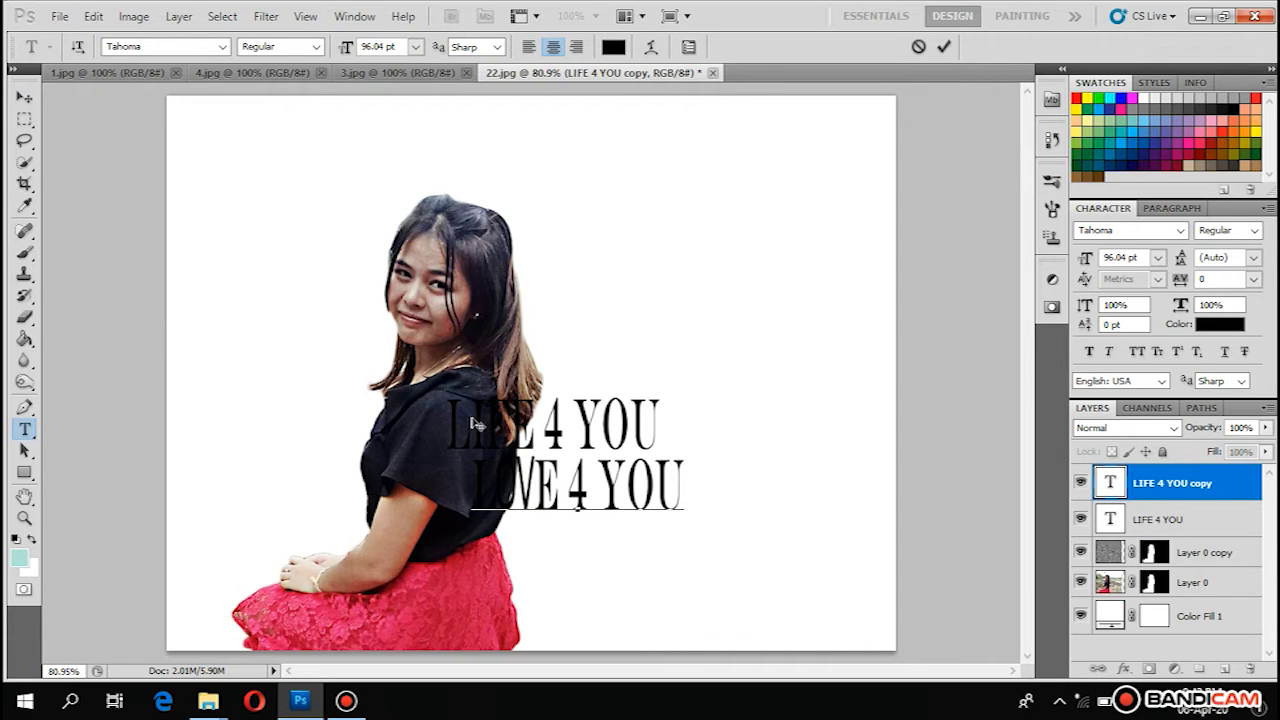
# - Set the anti-aliasing of both the LOVE 4 YOU and LIFE 4 YOU texts to Strong
pyautogui.hotkey('ctrl', 'a')
pyautogui.click(496, 47)
pyautogui.click(486, 115)
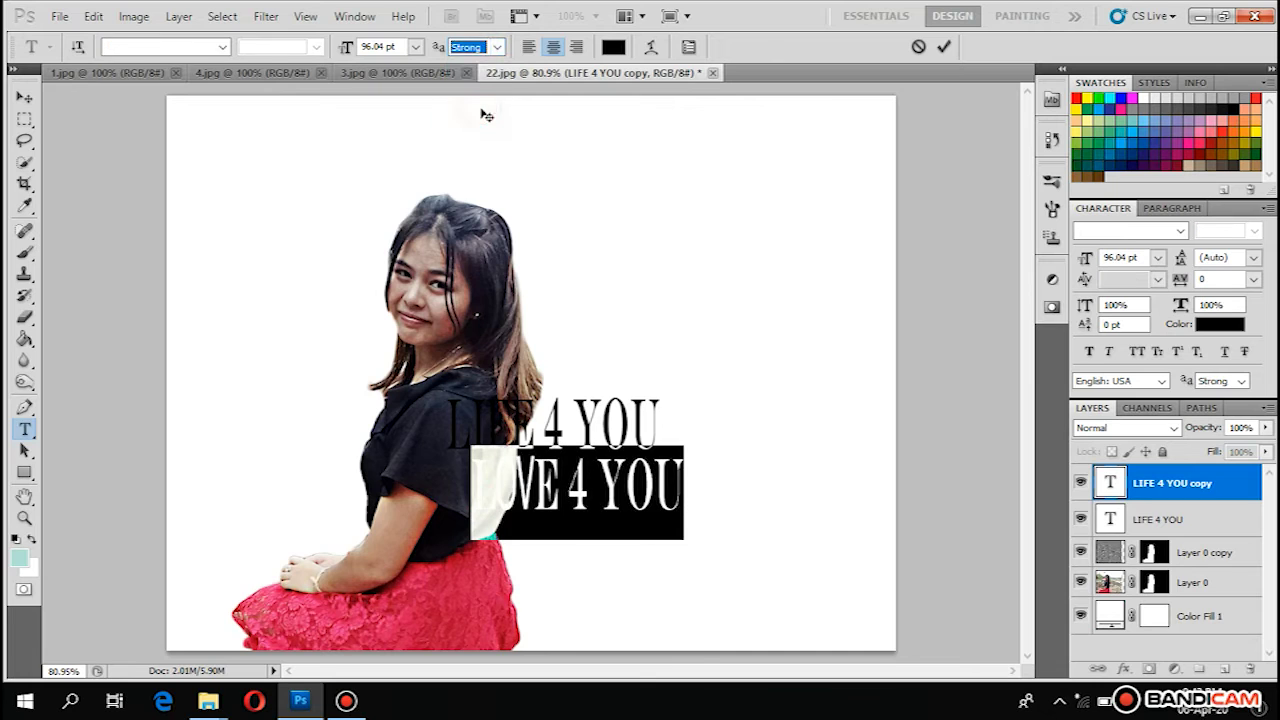
pyautogui.click(1188, 520)
pyautogui.moveTo(447, 425); pyautogui.dragTo(660, 425)
pyautogui.click(496, 47)
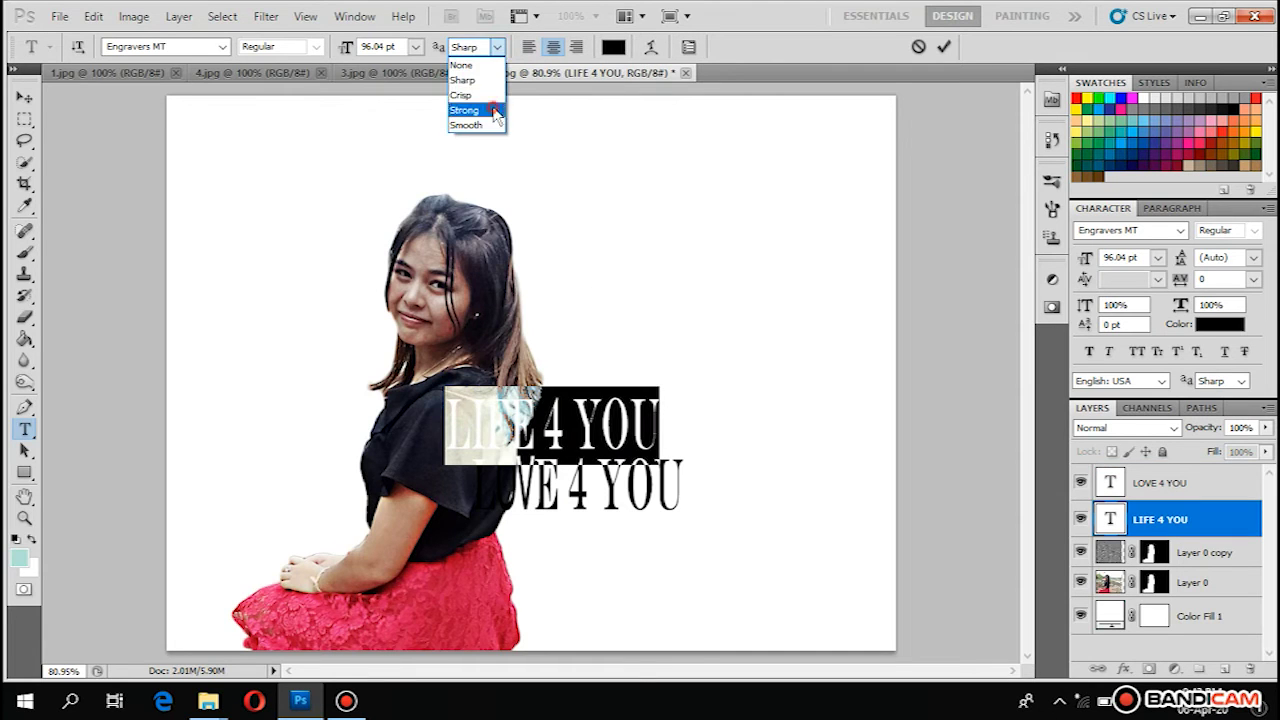
pyautogui.click(480, 110)
# - Move LOVE 4 YOU slightly up and left, and nudge LIFE 4 YOU further left to stagger the two lines
pyautogui.click(1162, 485)
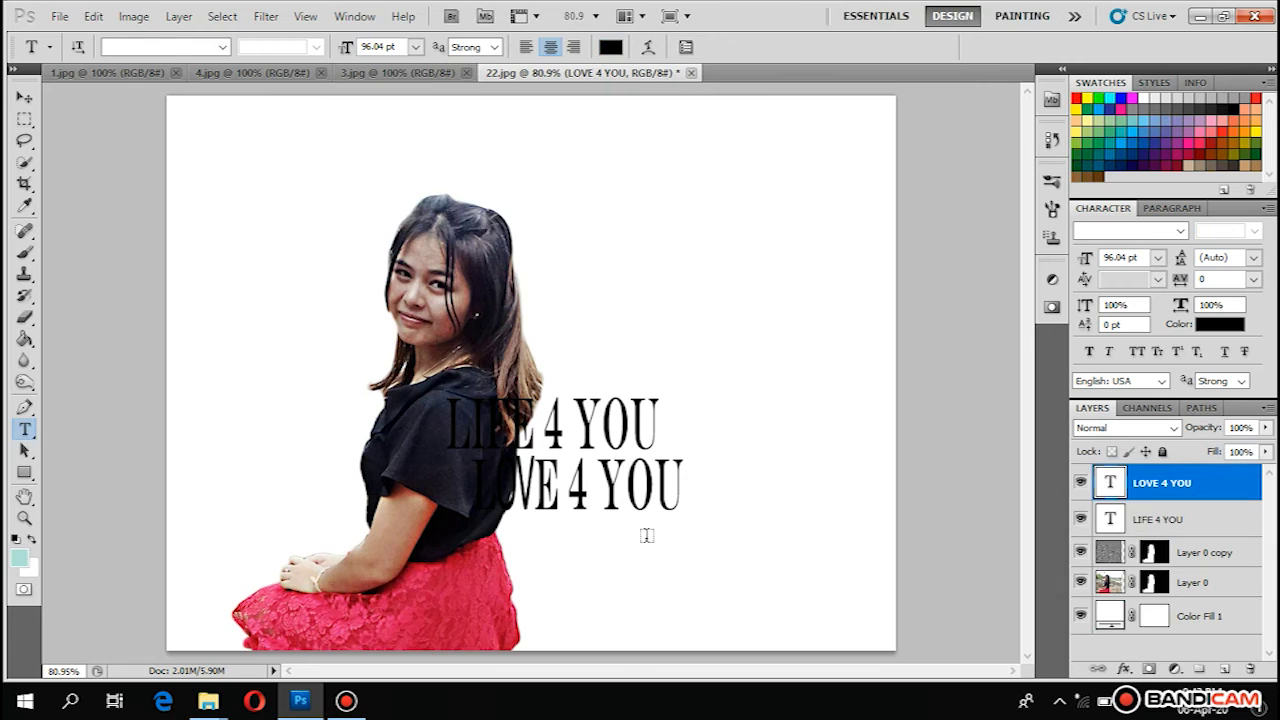
pyautogui.click(25, 97)
pyautogui.moveTo(604, 530); pyautogui.dragTo(588, 524)
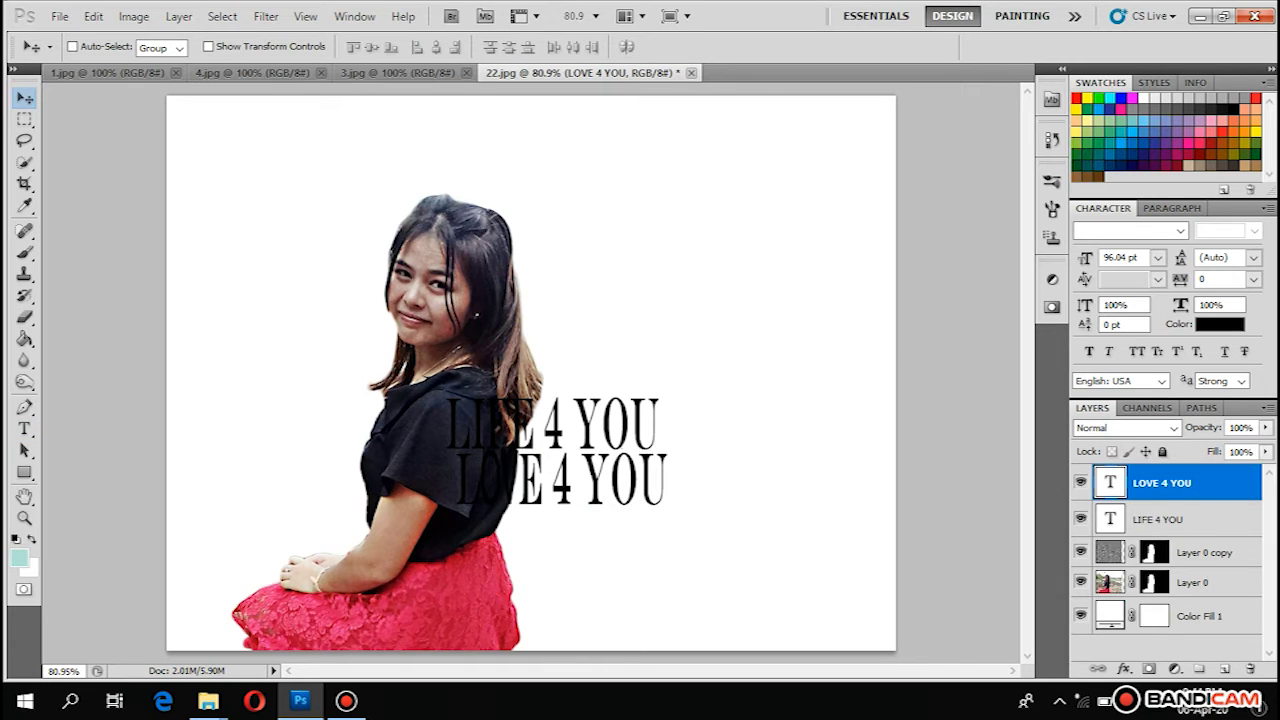
pyautogui.click(1190, 520)
pyautogui.hotkey('shift', 'Left')
pyautogui.hotkey('shift', 'Left')
# - Duplicate both text layers together and place the copies between Layer 0 and Color Fill 1
pyautogui.keyDown('shift'); pyautogui.click(1158, 490); pyautogui.keyUp('shift')
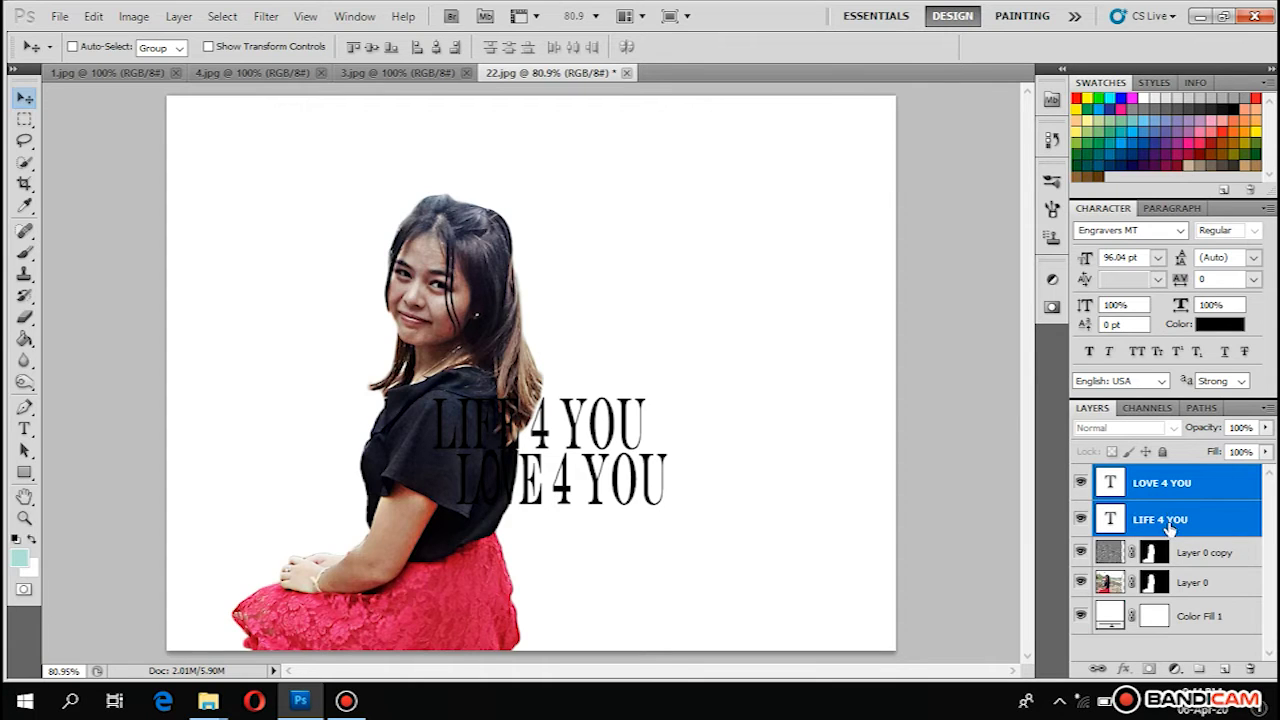
pyautogui.doubleClick(1108, 208)
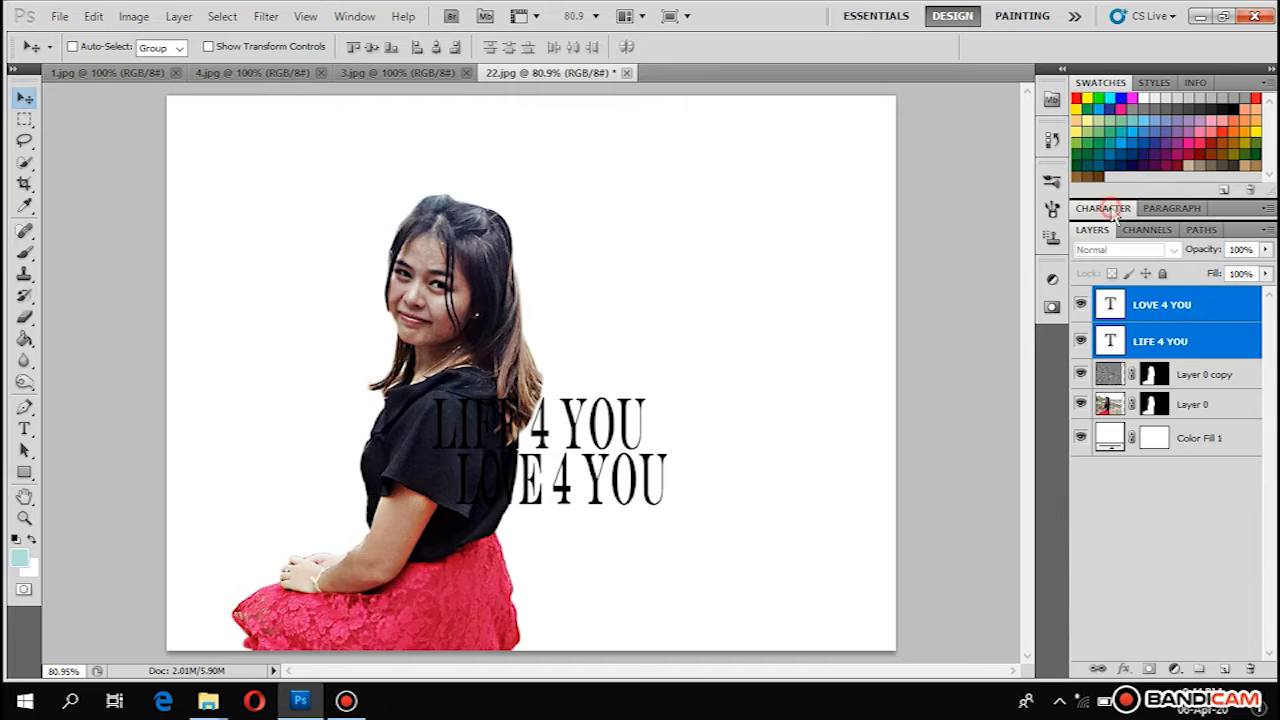
pyautogui.moveTo(1190, 318); pyautogui.dragTo(1226, 670)
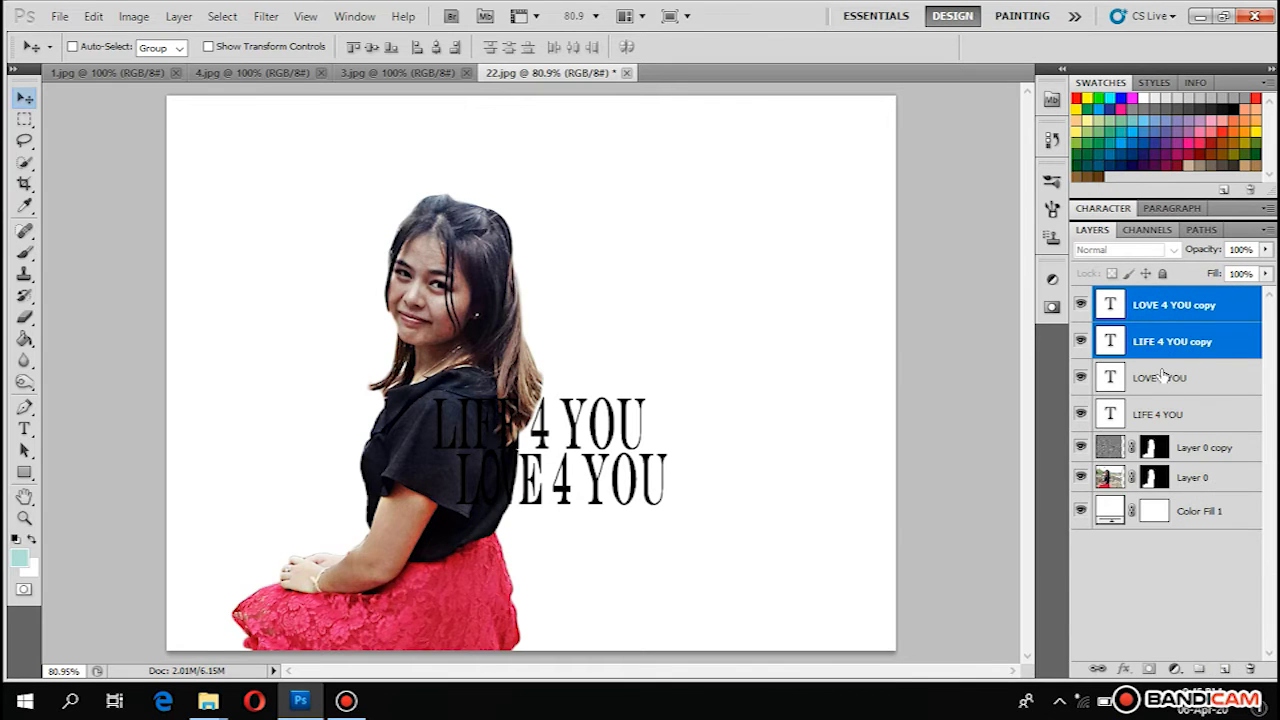
pyautogui.moveTo(1168, 314); pyautogui.dragTo(1102, 494)
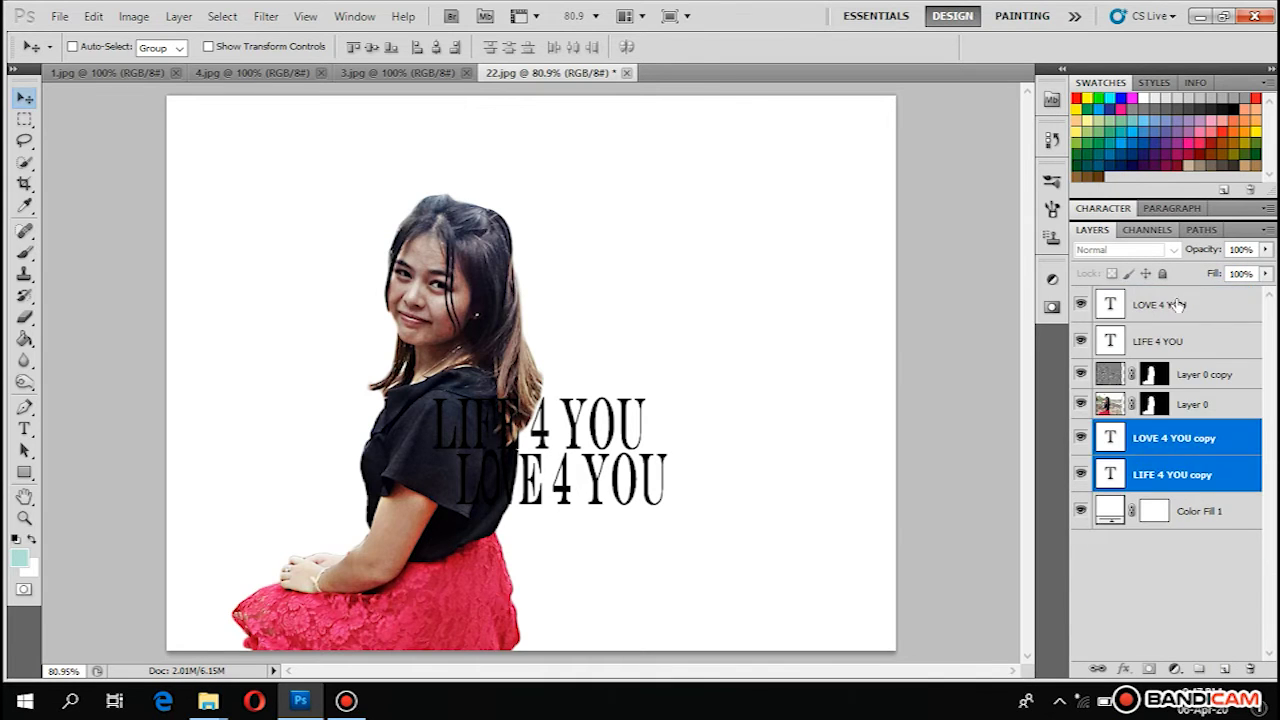
# - Try the color ffffff on the original LOVE 4 YOU and LIFE 4 YOU text layers, and undo it
pyautogui.click(1155, 308)
pyautogui.keyDown('shift'); pyautogui.click(1150, 341); pyautogui.keyUp('shift')
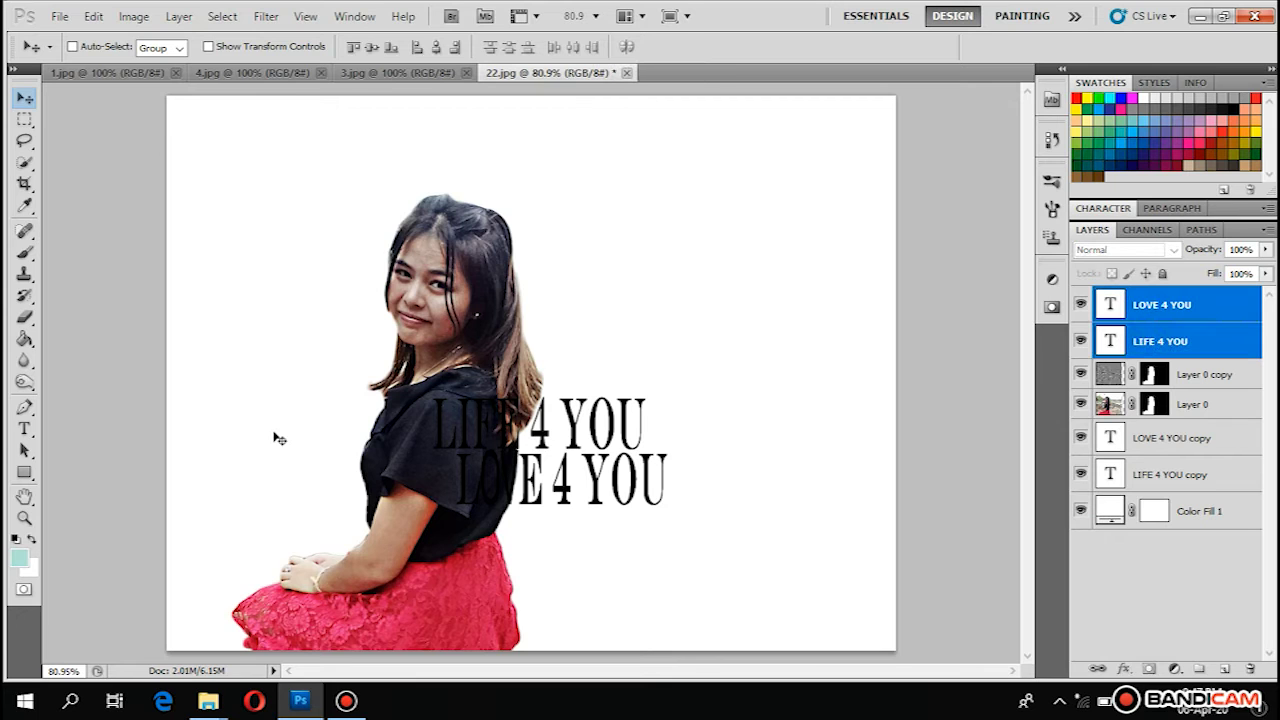
pyautogui.press('t')
pyautogui.click(612, 47)
pyautogui.click(400, 166)
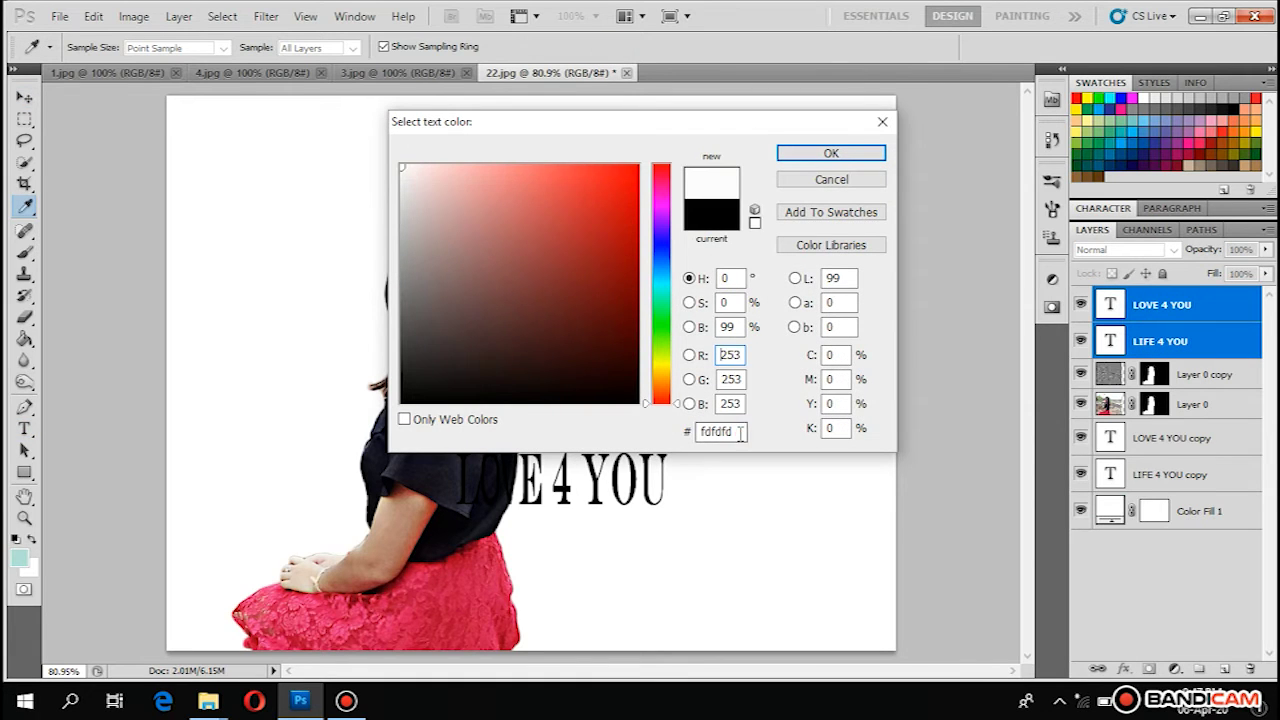
pyautogui.moveTo(743, 432); pyautogui.dragTo(627, 447)
pyautogui.write('FFFFFF')
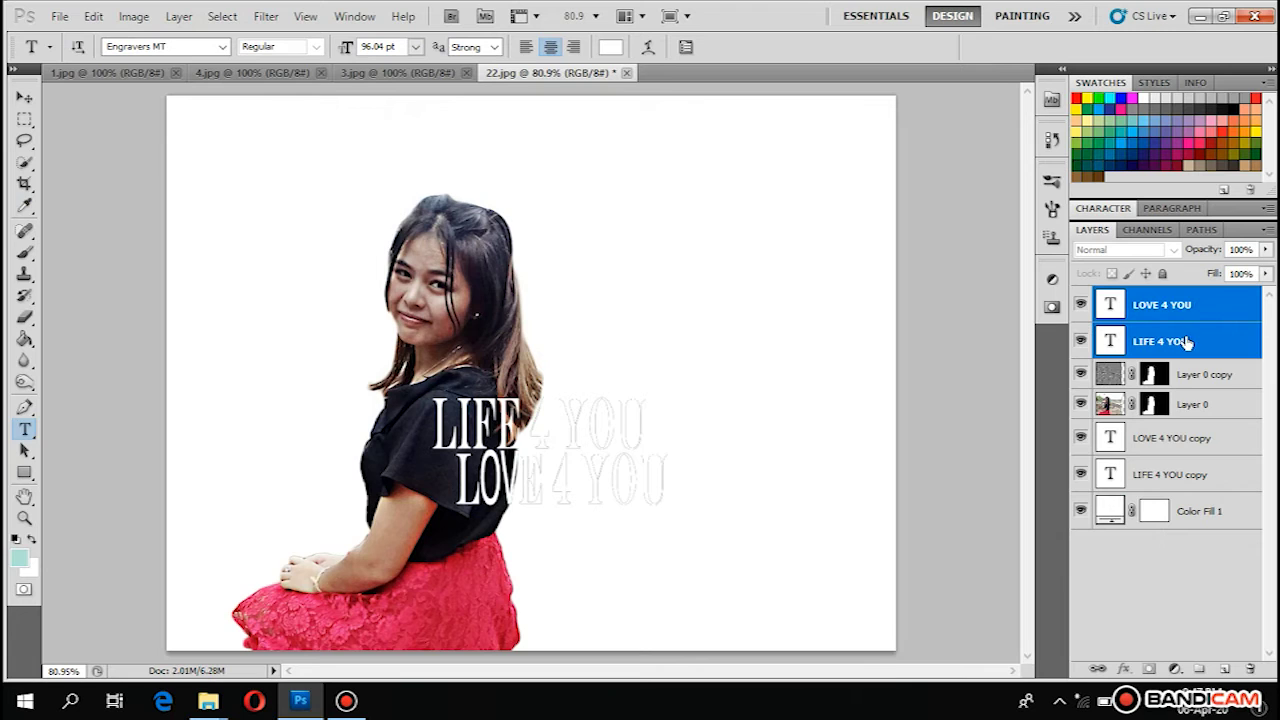
pyautogui.hotkey('ctrl', 'z')
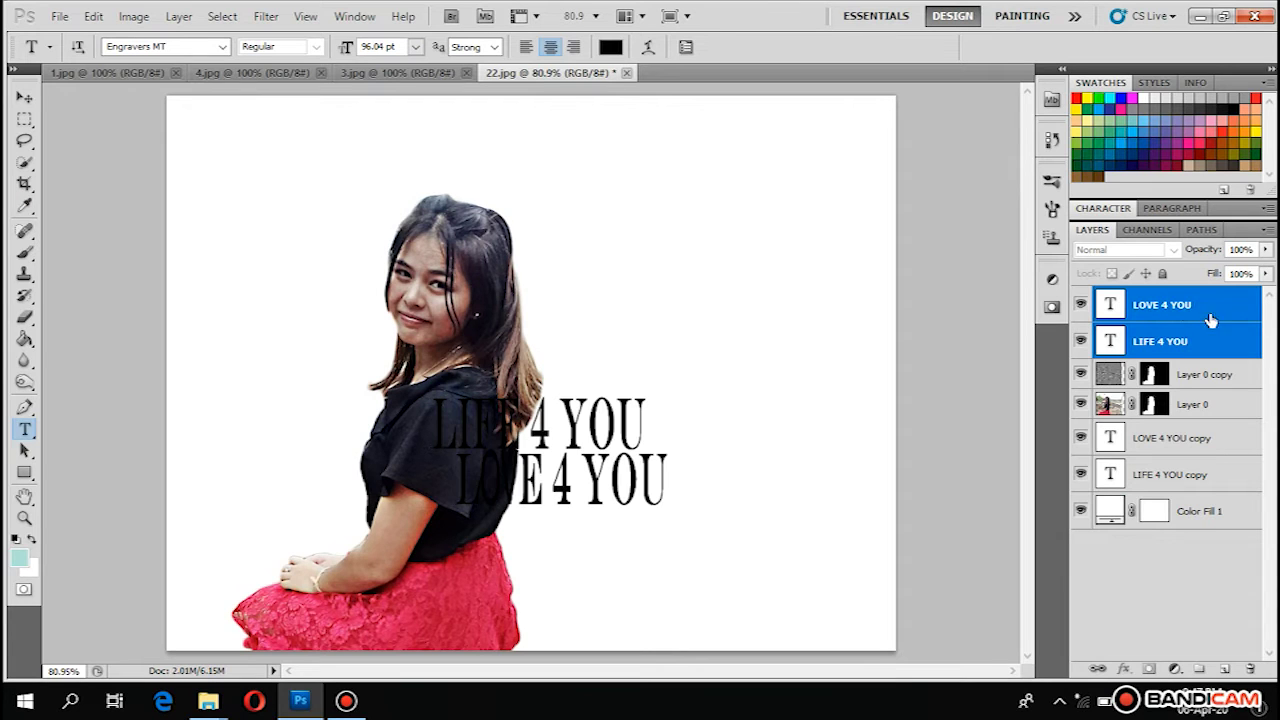
# - Set the text color of the LOVE 4 YOU copy and LIFE 4 YOU copy layers to white
pyautogui.click(1181, 439)
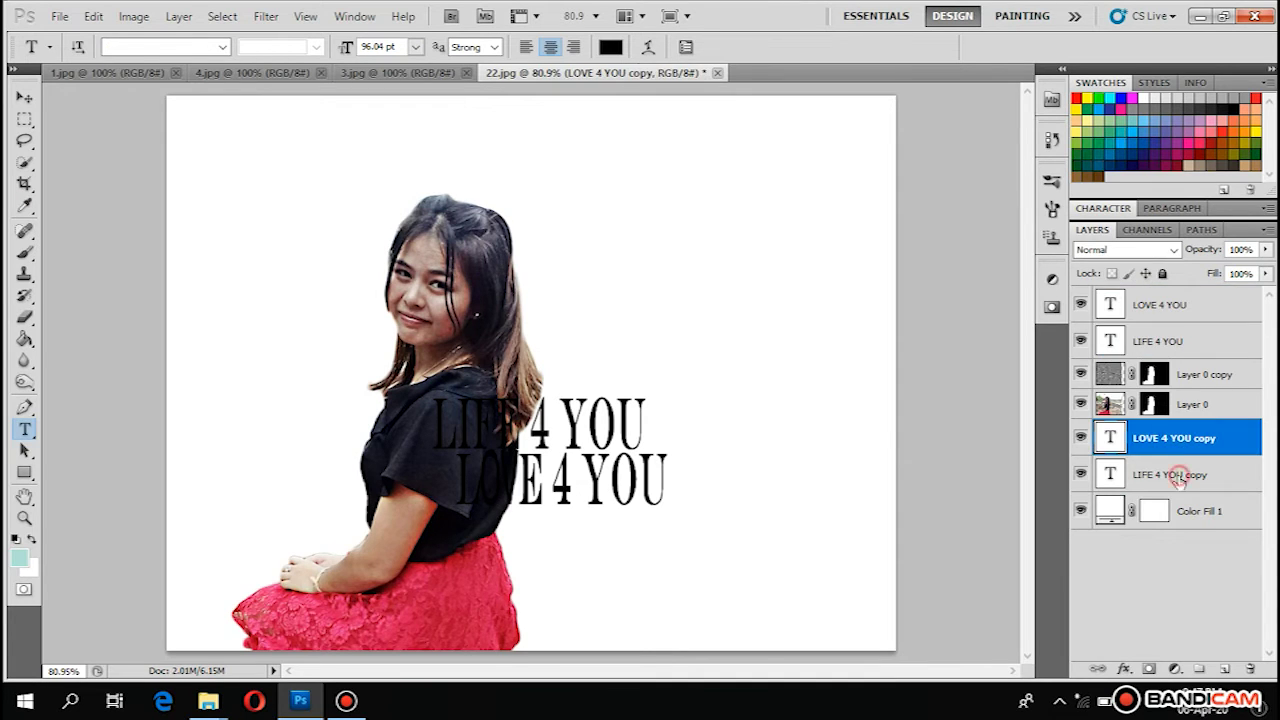
pyautogui.keyDown('ctrl'); pyautogui.click(1180, 480); pyautogui.keyUp('ctrl')
pyautogui.rightClick(1180, 480)
pyautogui.press('Escape')
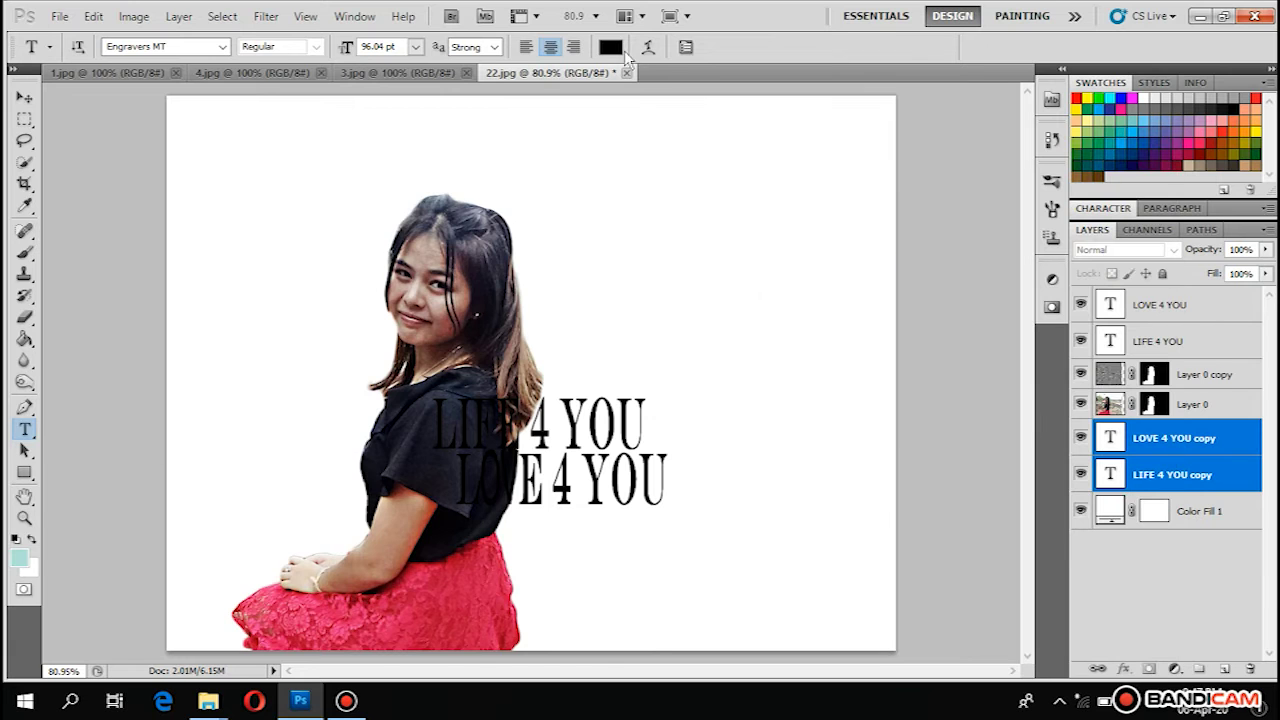
pyautogui.click(610, 47)
pyautogui.click(401, 167)
pyautogui.click(830, 151)
pyautogui.click(1183, 305)
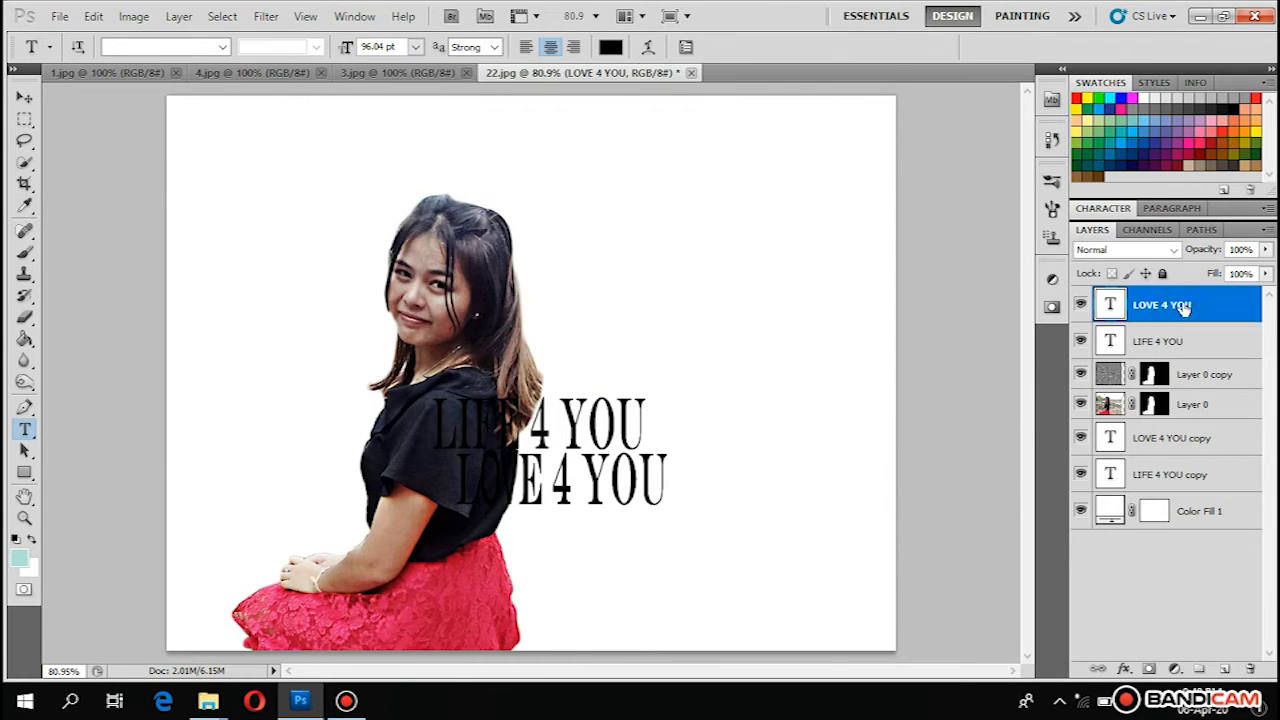
# - Clip the original LOVE 4 YOU and LIFE 4 YOU layers to Layer 0 copy and set their text color to white
pyautogui.keyDown('ctrl'); pyautogui.click(1174, 343); pyautogui.keyUp('ctrl')
pyautogui.rightClick(1174, 343)
pyautogui.click(1129, 474)
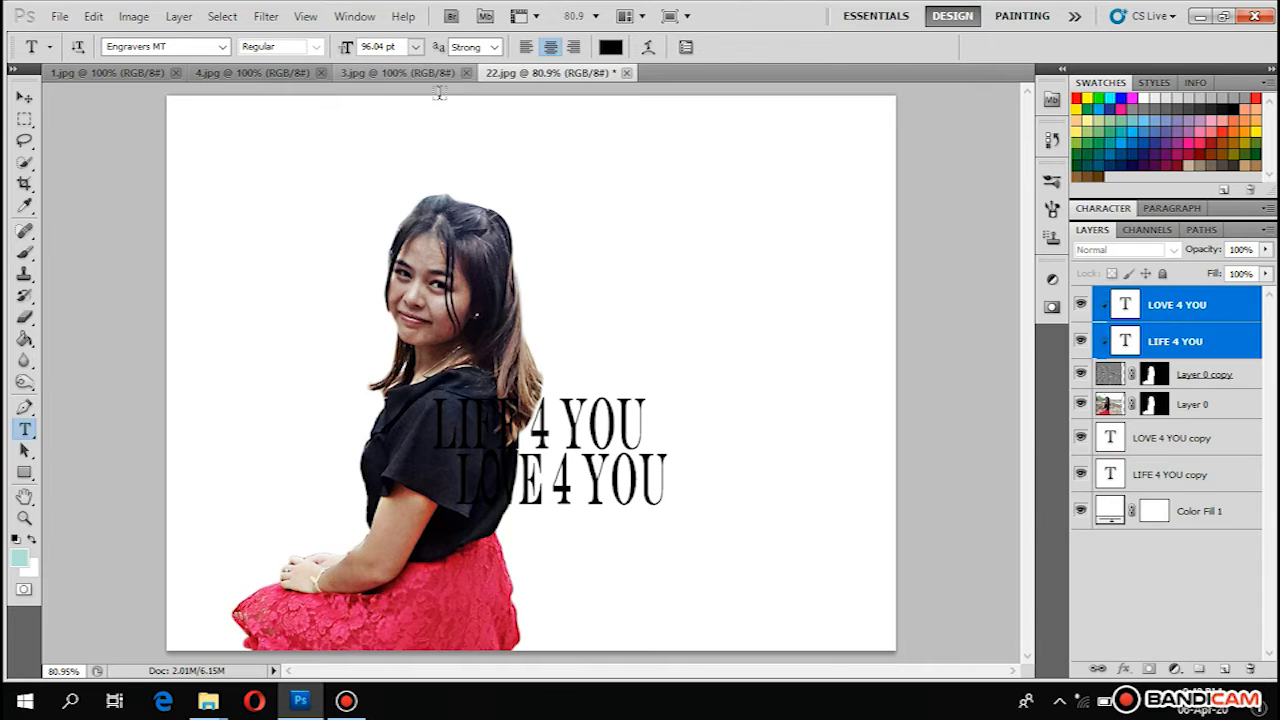
pyautogui.click(610, 47)
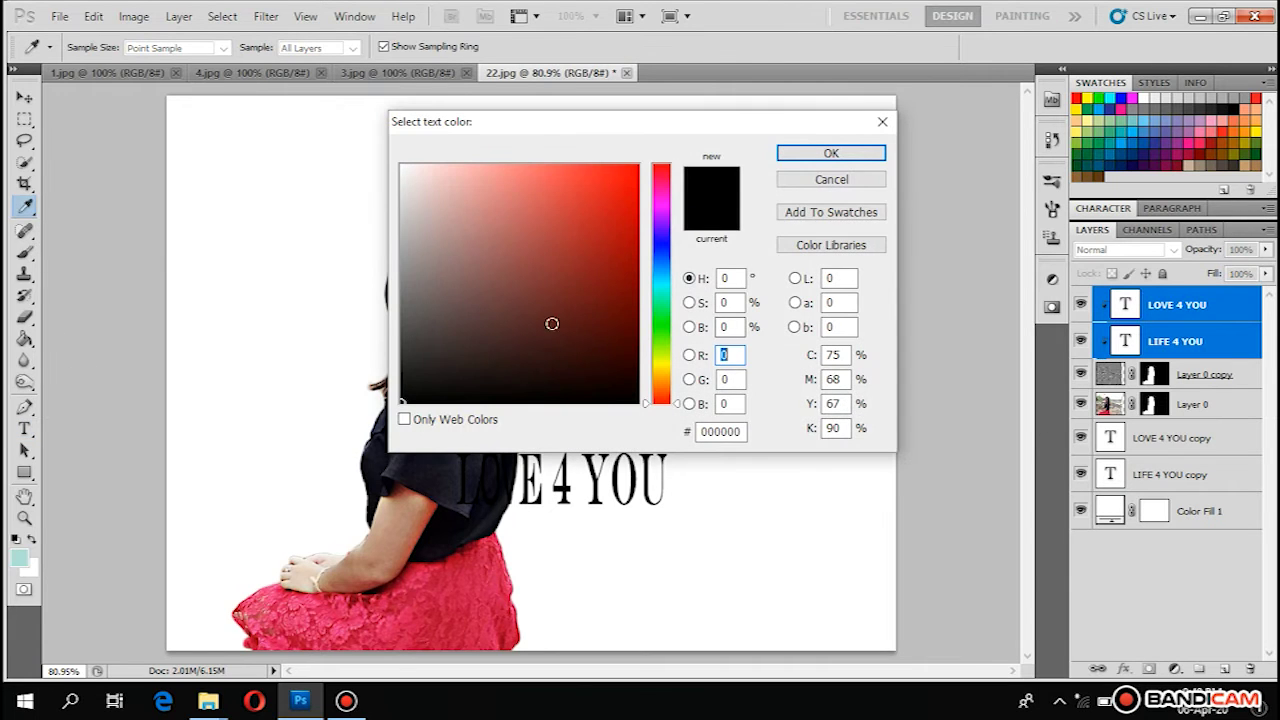
pyautogui.click(401, 167)
pyautogui.click(830, 153)
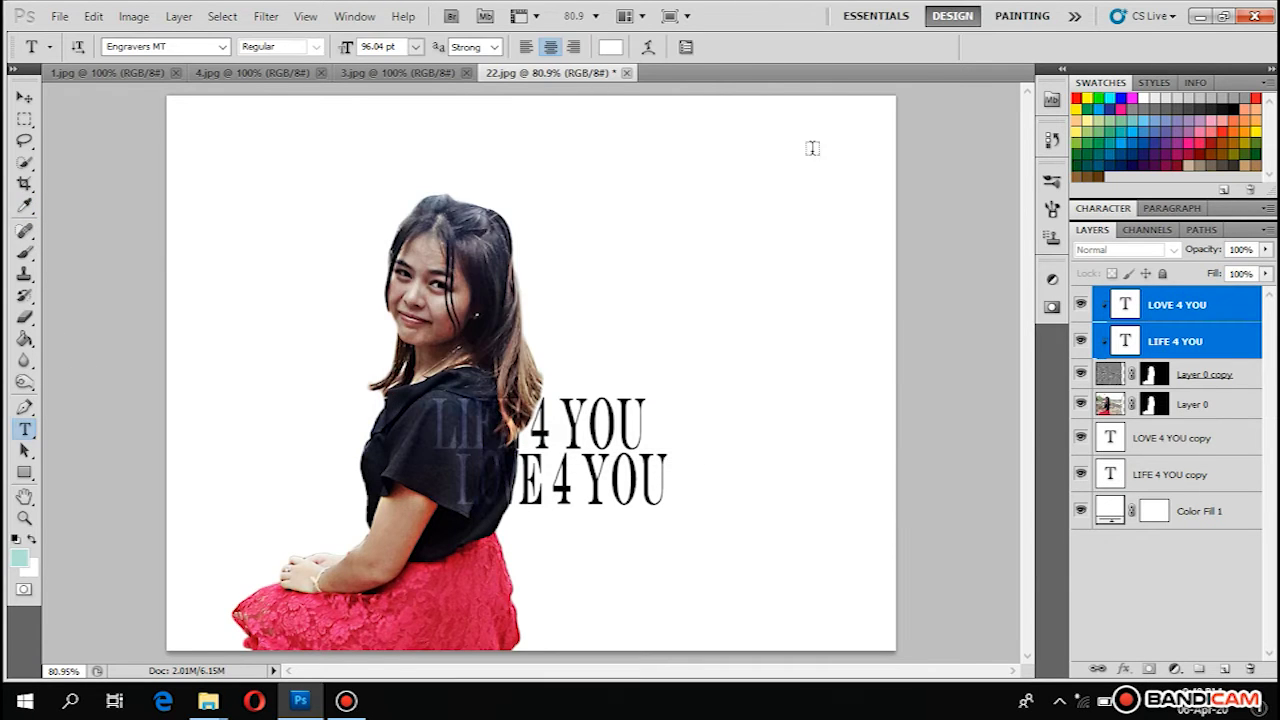
# - Clip Layer 0 copy to Layer 0 with a clipping mask
pyautogui.click(1180, 378)
pyautogui.click(1267, 229)
pyautogui.click(1066, 478)
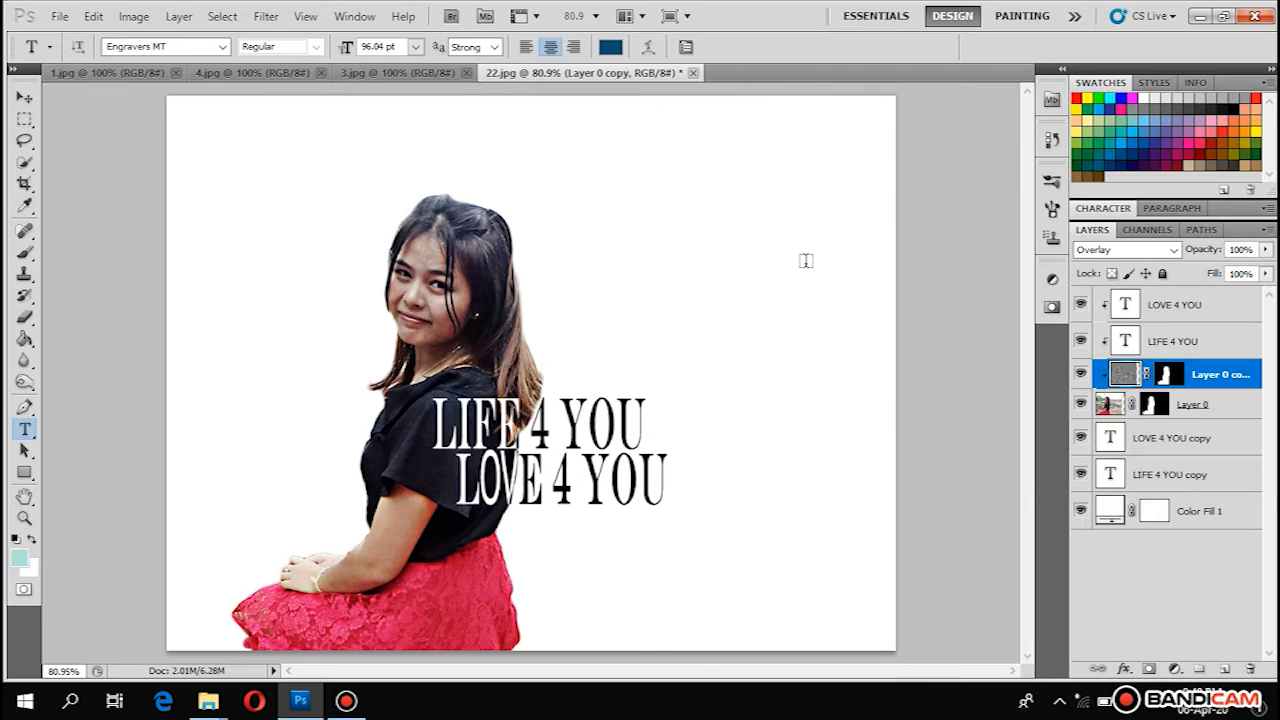
# - Shift all four text layers together slightly right and scale them down a little
pyautogui.click(1185, 341)
pyautogui.keyDown('ctrl'); pyautogui.click(1168, 304); pyautogui.keyUp('ctrl')
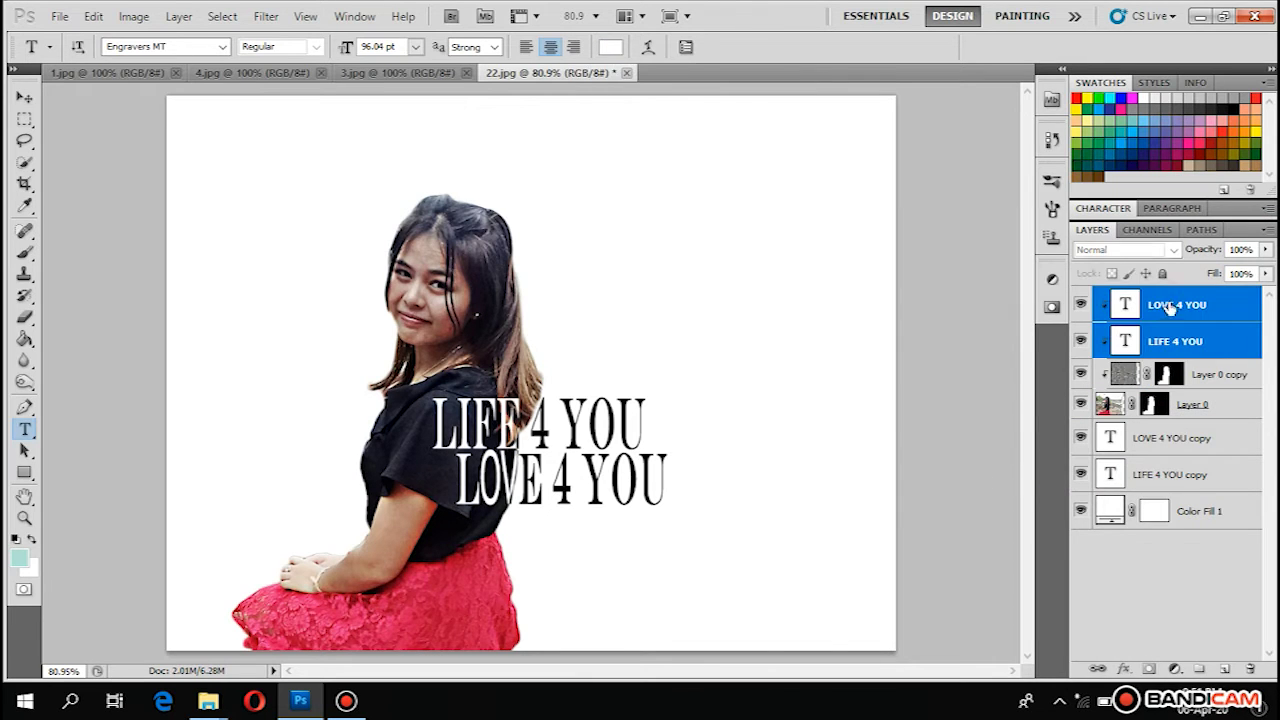
pyautogui.keyDown('ctrl'); pyautogui.click(1170, 438); pyautogui.keyUp('ctrl')
pyautogui.keyDown('ctrl'); pyautogui.click(1170, 474); pyautogui.keyUp('ctrl')
pyautogui.press('v')
pyautogui.moveTo(541, 499)
pyautogui.mouseDown()
pyautogui.moveTo(578, 499)
pyautogui.moveTo(565, 499)
pyautogui.mouseUp()
pyautogui.hotkey('ctrl', 't')
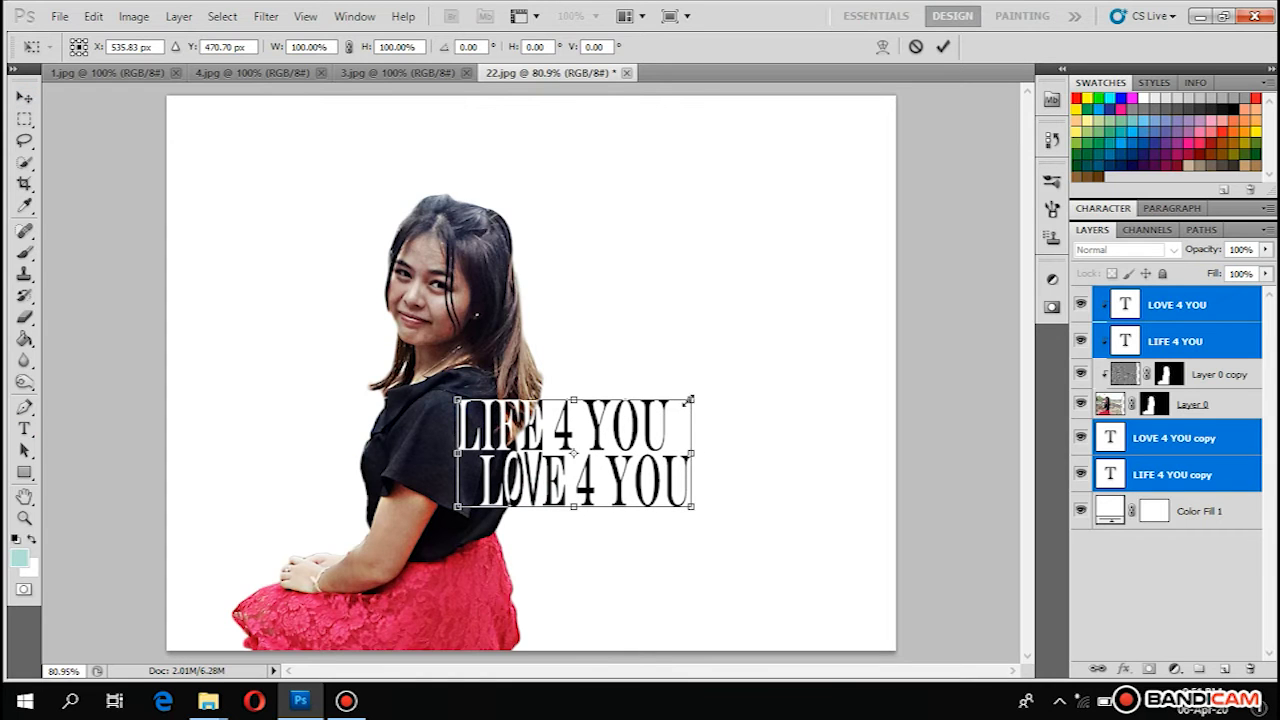
pyautogui.moveTo(689, 401); pyautogui.dragTo(651, 418)
pyautogui.moveTo(612, 493); pyautogui.dragTo(612, 485)
pyautogui.press('Return')
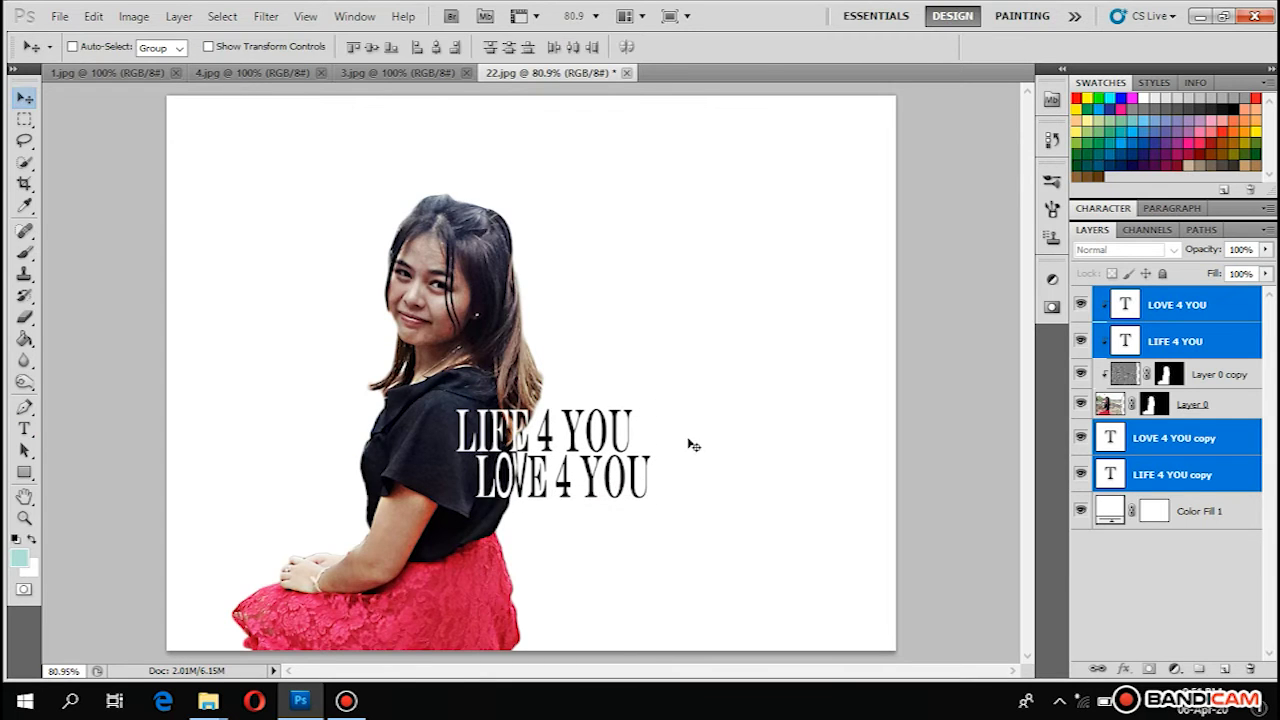
# - Bring the night skyline photo from 4.jpg into 22.jpg as a new topmost layer
pyautogui.click(282, 76)
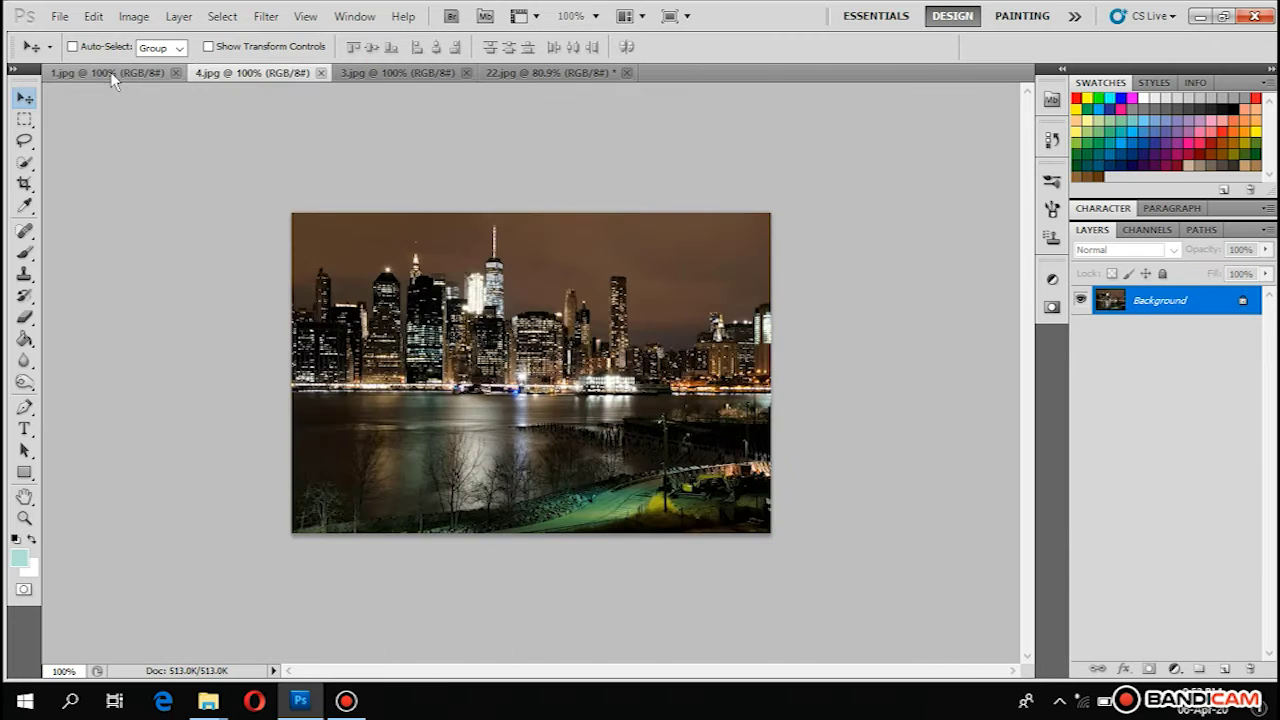
pyautogui.click(113, 80)
pyautogui.click(232, 73)
pyautogui.moveTo(427, 333); pyautogui.dragTo(416, 274)
pyautogui.moveTo(1125, 300)
pyautogui.mouseDown()
pyautogui.moveTo(1150, 530)
pyautogui.moveTo(1148, 293)
pyautogui.mouseUp()
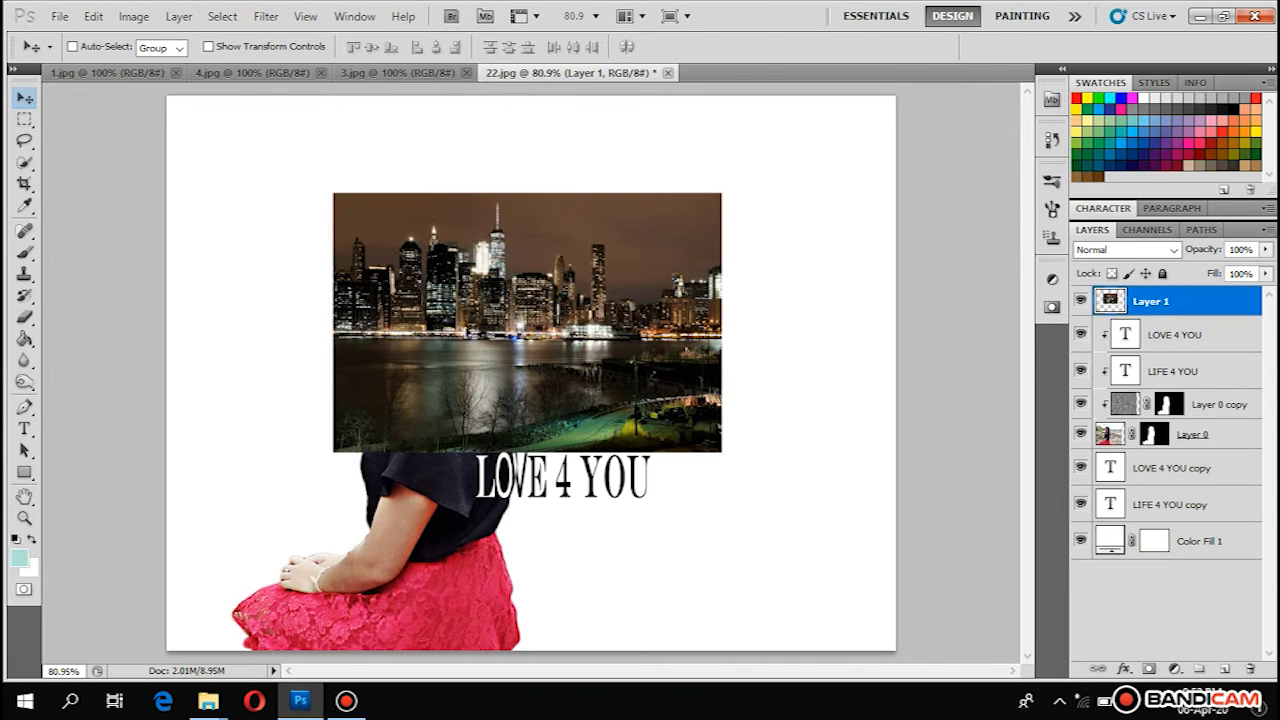
# - Enlarge the skyline layer and stretch it taller so it covers most of the woman and the text
pyautogui.moveTo(687, 427); pyautogui.dragTo(715, 605)
pyautogui.hotkey('ctrl', 't')
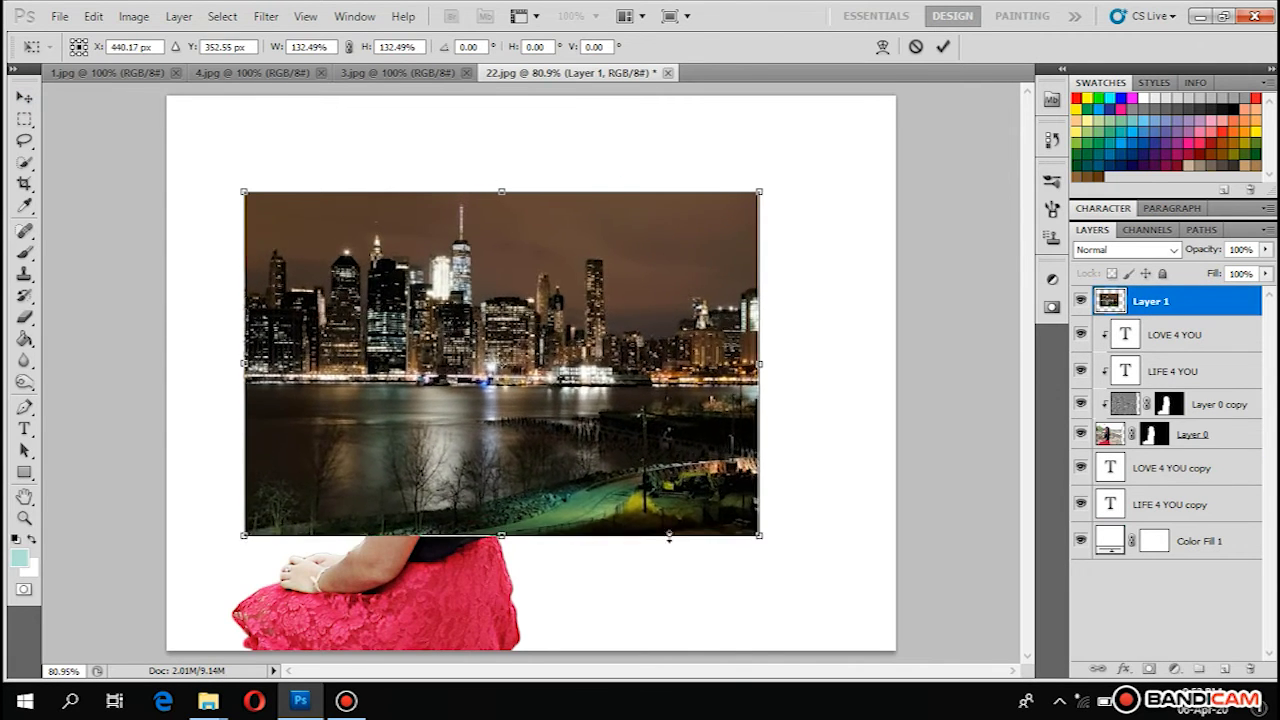
pyautogui.moveTo(596, 322); pyautogui.dragTo(591, 436)
pyautogui.moveTo(757, 311); pyautogui.dragTo(780, 243)
pyautogui.moveTo(803, 463); pyautogui.dragTo(734, 463)
pyautogui.moveTo(559, 475); pyautogui.dragTo(581, 422)
pyautogui.moveTo(262, 415); pyautogui.dragTo(309, 412)
pyautogui.moveTo(430, 440); pyautogui.dragTo(397, 404)
pyautogui.moveTo(720, 564); pyautogui.dragTo(792, 636)
pyautogui.moveTo(614, 515); pyautogui.dragTo(588, 522)
pyautogui.press('Return')
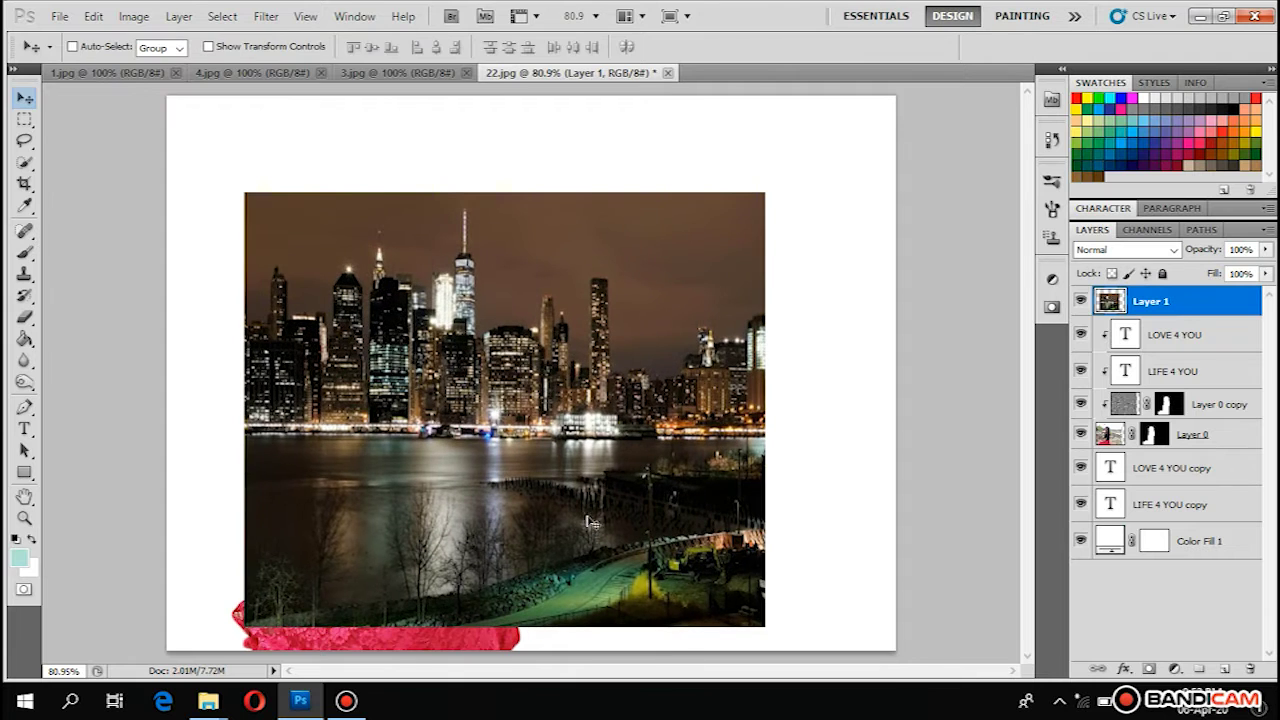
# - Set the skyline layer's blend mode to Lighten and refit it over the woman at 96.58% width and 105.39% height
pyautogui.click(1127, 249)
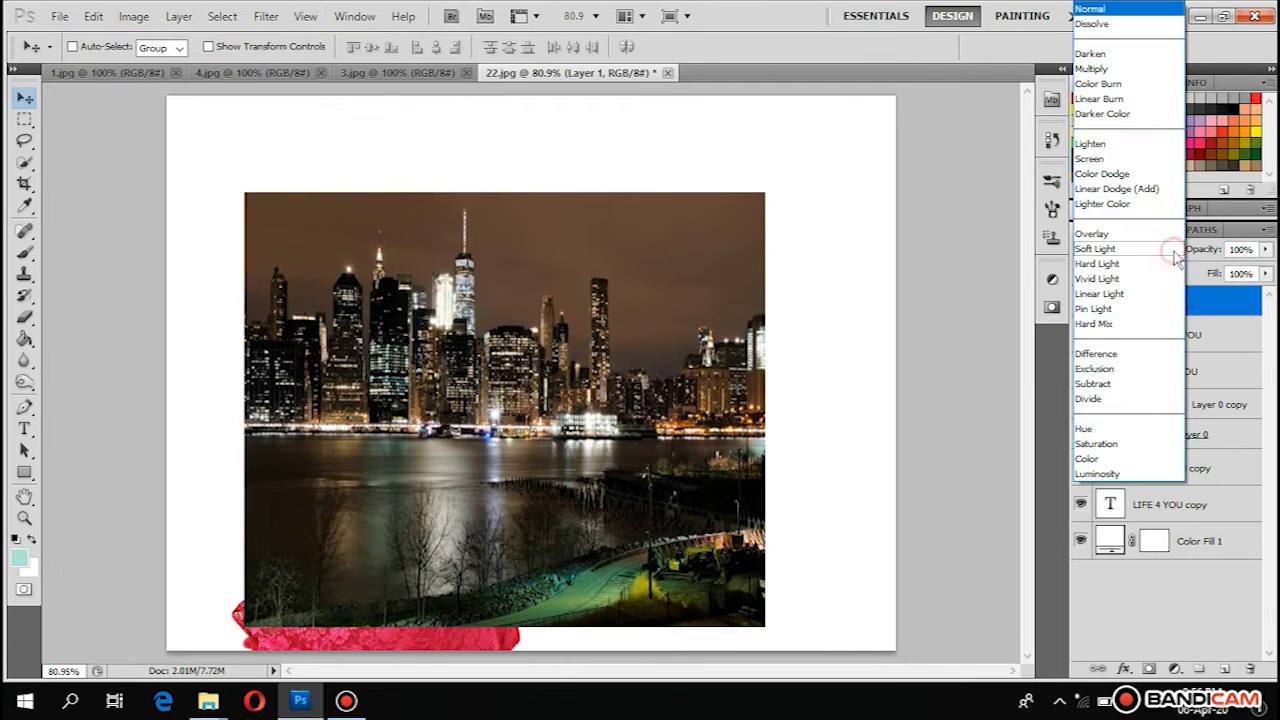
pyautogui.click(1100, 140)
pyautogui.moveTo(485, 348); pyautogui.dragTo(497, 335)
pyautogui.hotkey('ctrl', 't')
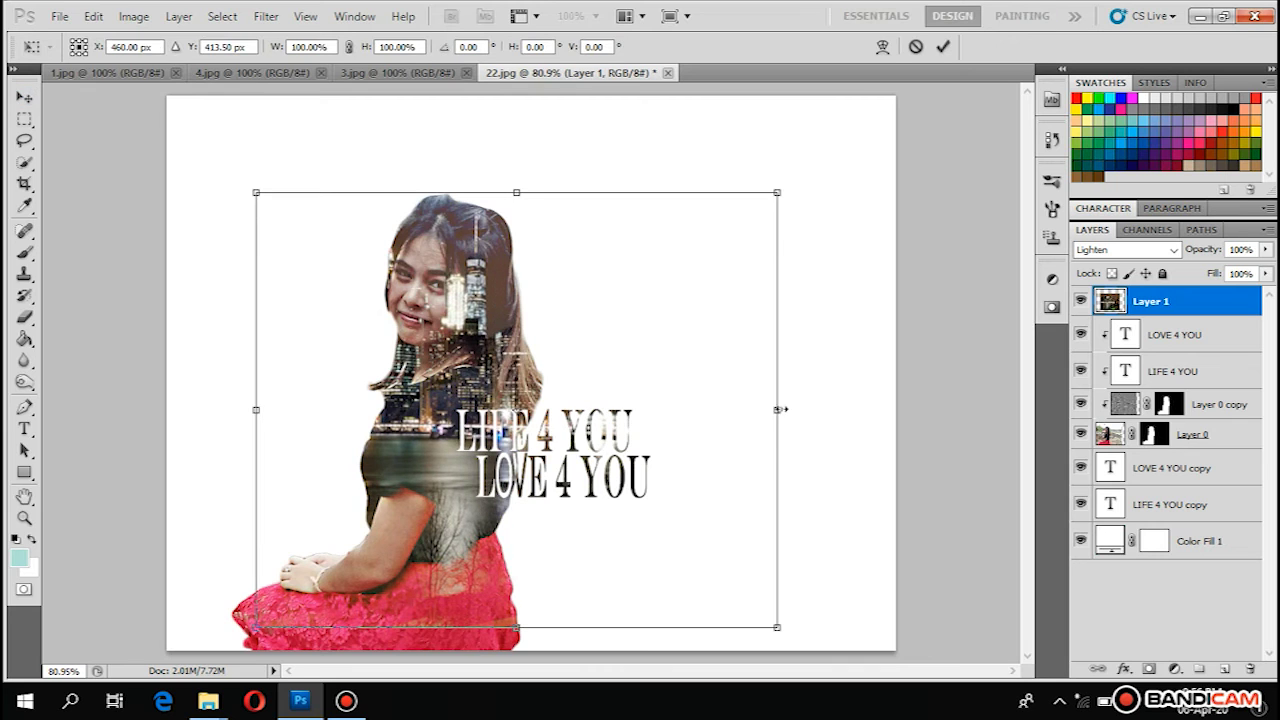
pyautogui.moveTo(781, 409); pyautogui.dragTo(762, 409)
pyautogui.moveTo(489, 350); pyautogui.dragTo(510, 350)
pyautogui.moveTo(528, 630); pyautogui.dragTo(528, 653)
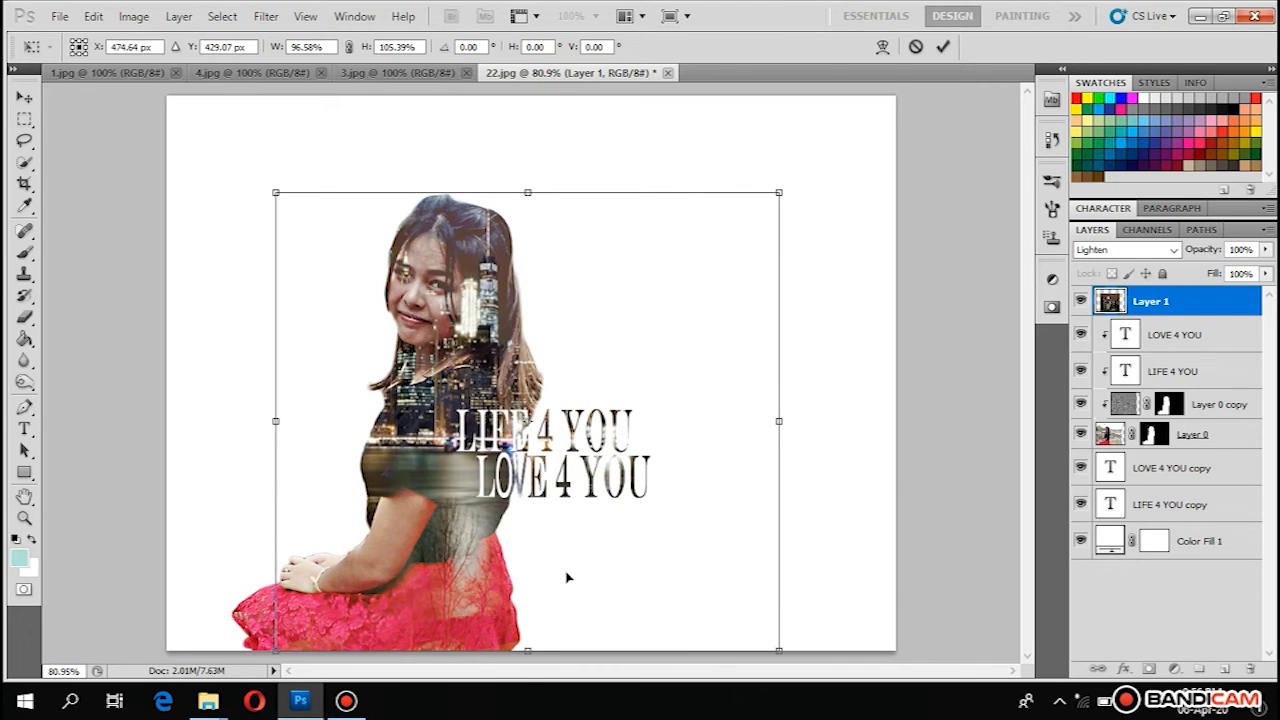
pyautogui.press('Return')
# - Try a layer mask on the skyline layer, Layer 1, and revert it
pyautogui.click(1175, 669)
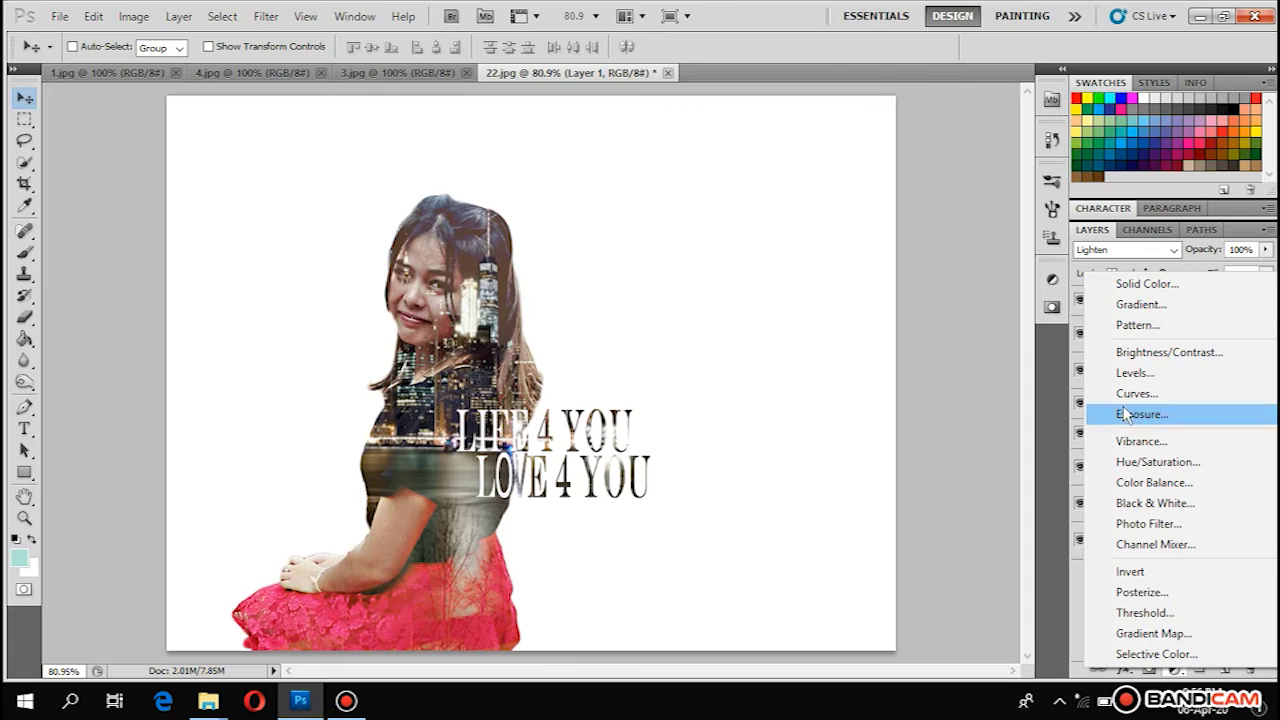
pyautogui.press('Escape')
pyautogui.click(1148, 669)
pyautogui.click(1148, 669)
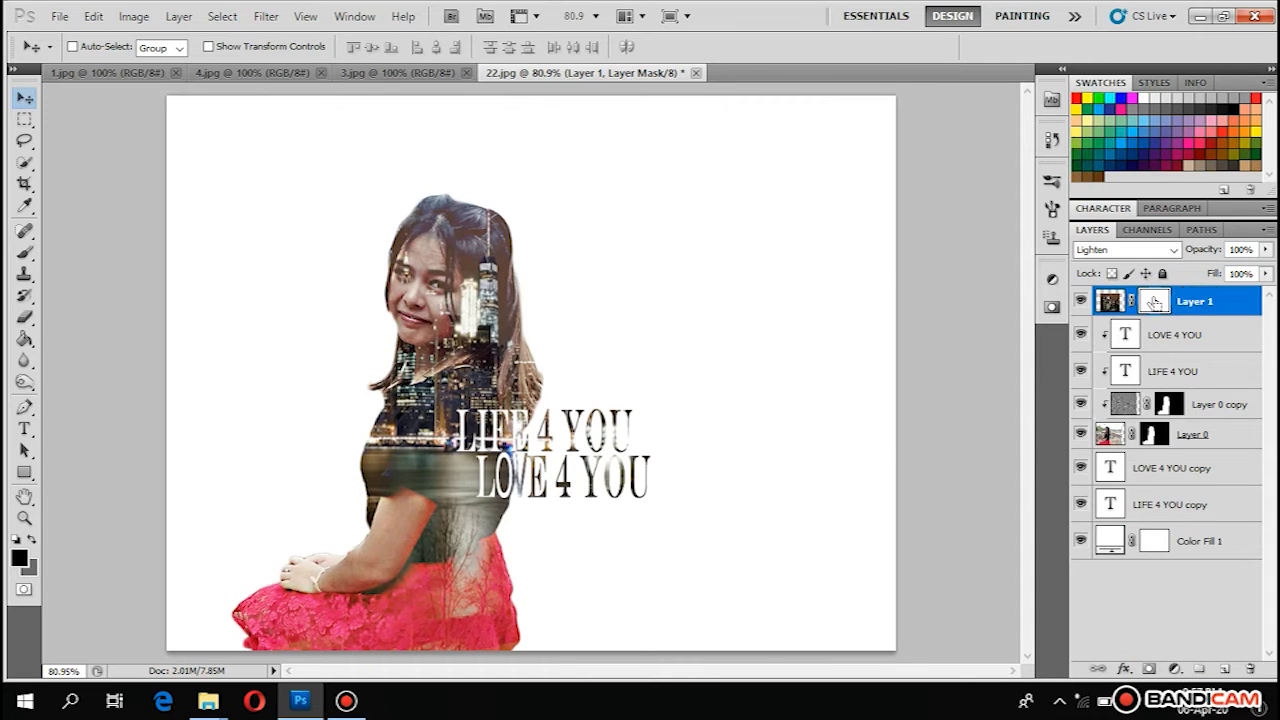
pyautogui.click(1052, 140)
pyautogui.click(931, 446)
pyautogui.click(1001, 135)
# - Add a Curves adjustment layer above Layer 1 and bend the RGB curve down to darken the image
pyautogui.click(1174, 669)
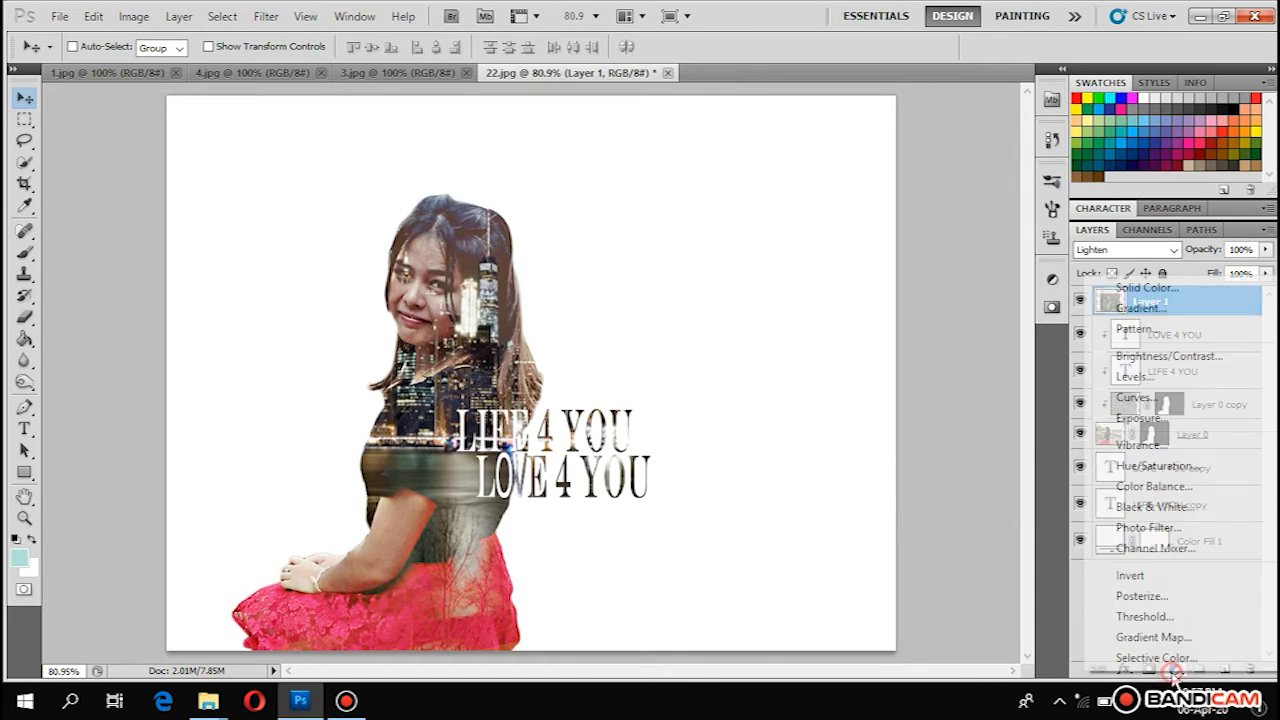
pyautogui.click(1160, 397)
pyautogui.moveTo(908, 462); pyautogui.dragTo(916, 467)
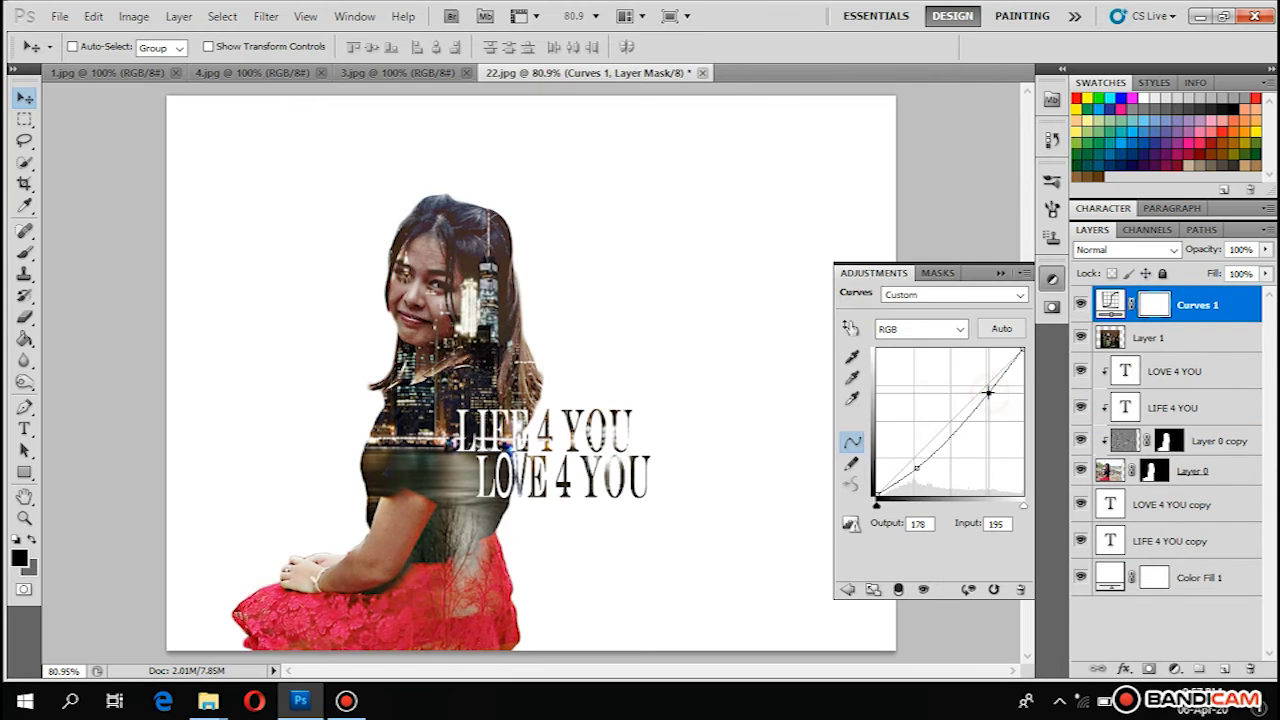
pyautogui.moveTo(988, 392); pyautogui.dragTo(985, 391)
pyautogui.click(914, 451)
# - Erase the skyline layer over the woman's face, neck and outer shoulder with a soft 50 px Eraser at 40% opacity and 53% flow
pyautogui.click(1165, 342)
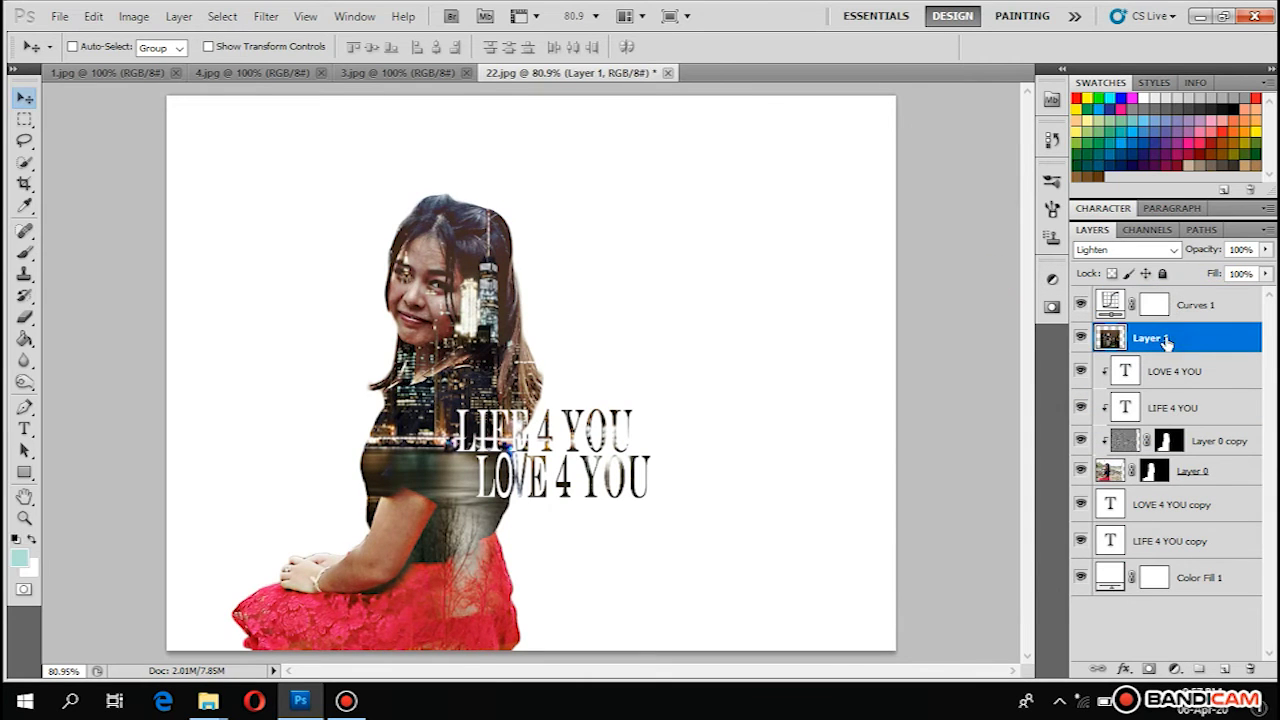
pyautogui.click(24, 316)
pyautogui.click(98, 47)
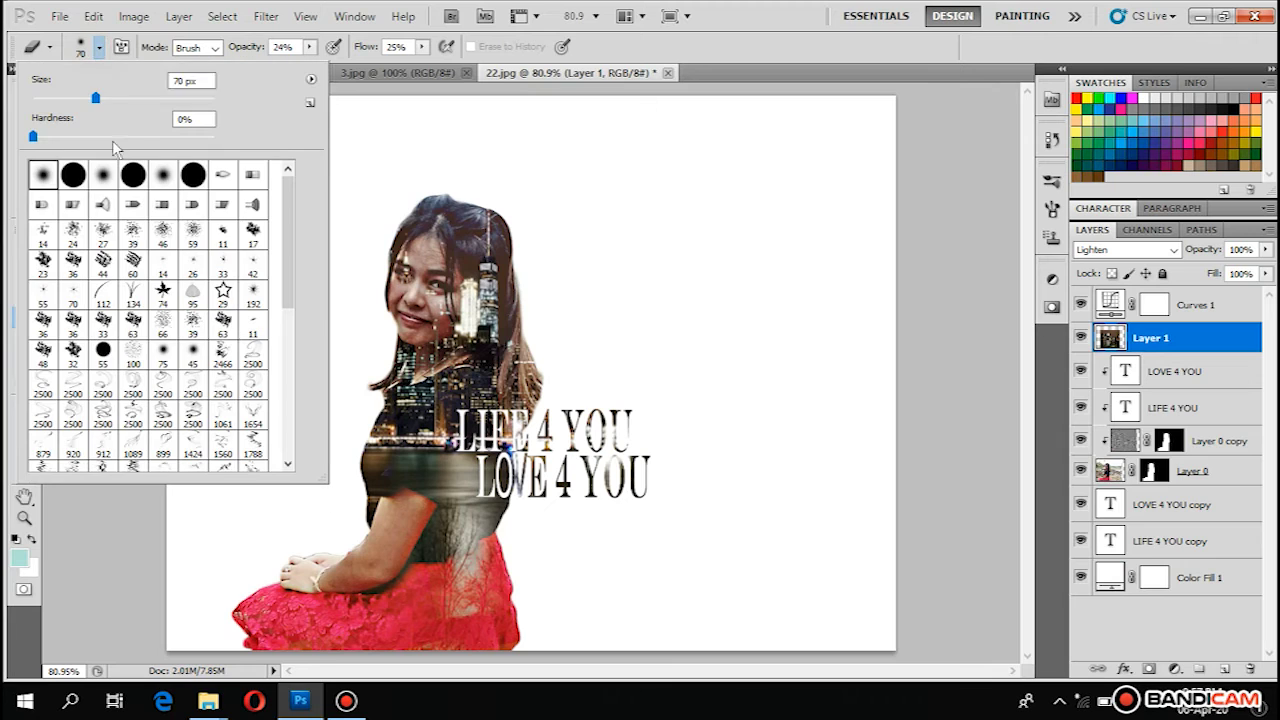
pyautogui.click(99, 177)
pyautogui.click(43, 175)
pyautogui.press('Return')
pyautogui.click(312, 48)
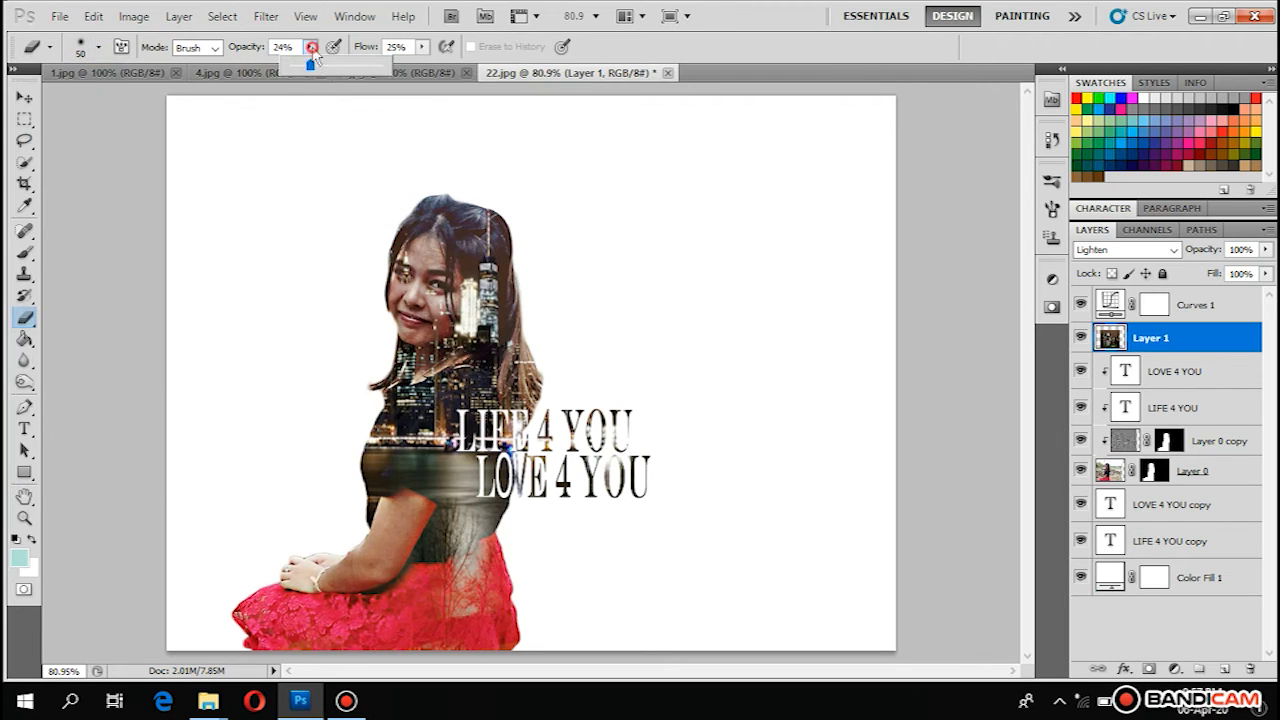
pyautogui.click(421, 47)
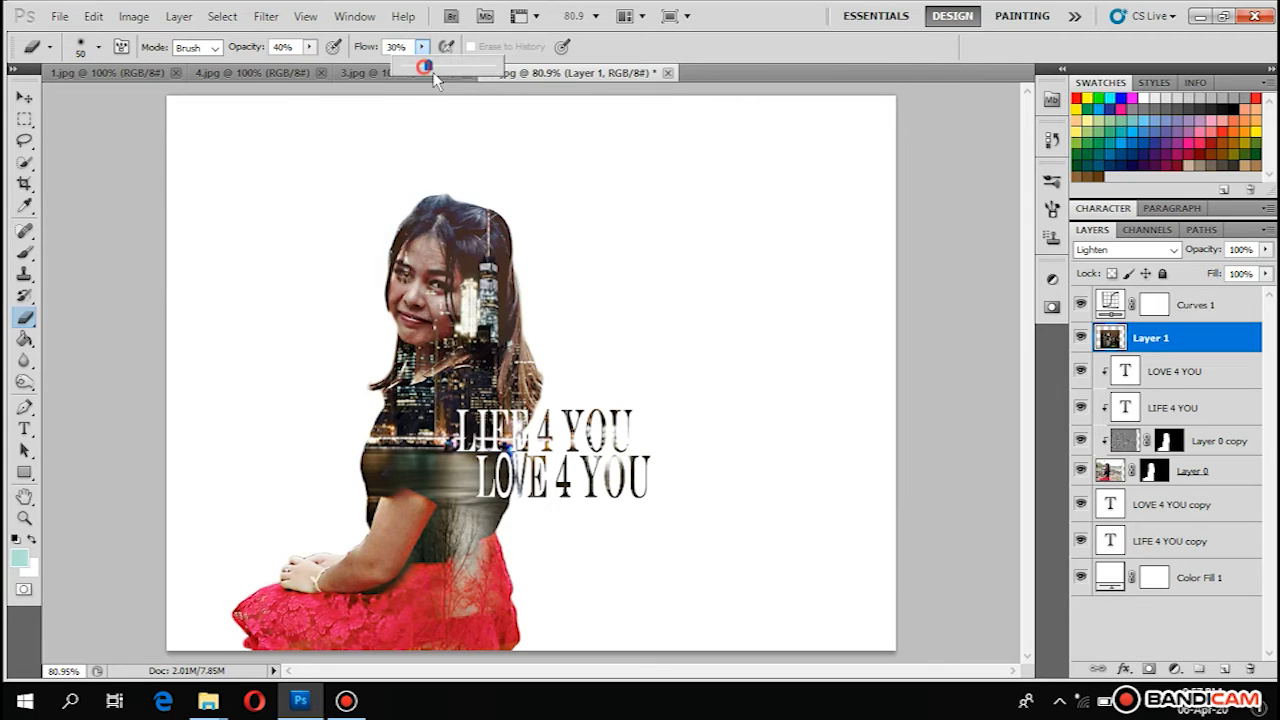
pyautogui.moveTo(433, 72); pyautogui.dragTo(457, 70)
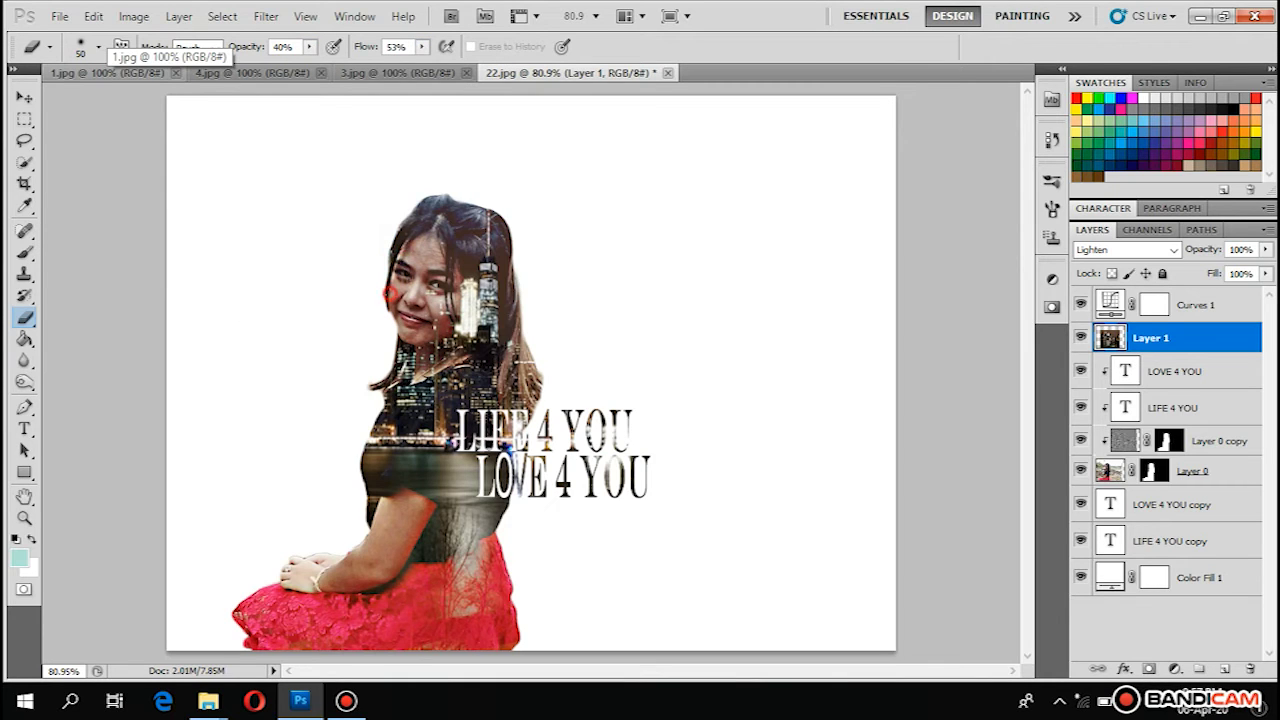
pyautogui.moveTo(410, 314)
pyautogui.mouseDown()
pyautogui.moveTo(387, 336)
pyautogui.moveTo(399, 356)
pyautogui.moveTo(384, 340)
pyautogui.moveTo(417, 354)
pyautogui.mouseUp()
pyautogui.moveTo(362, 422); pyautogui.dragTo(371, 456)
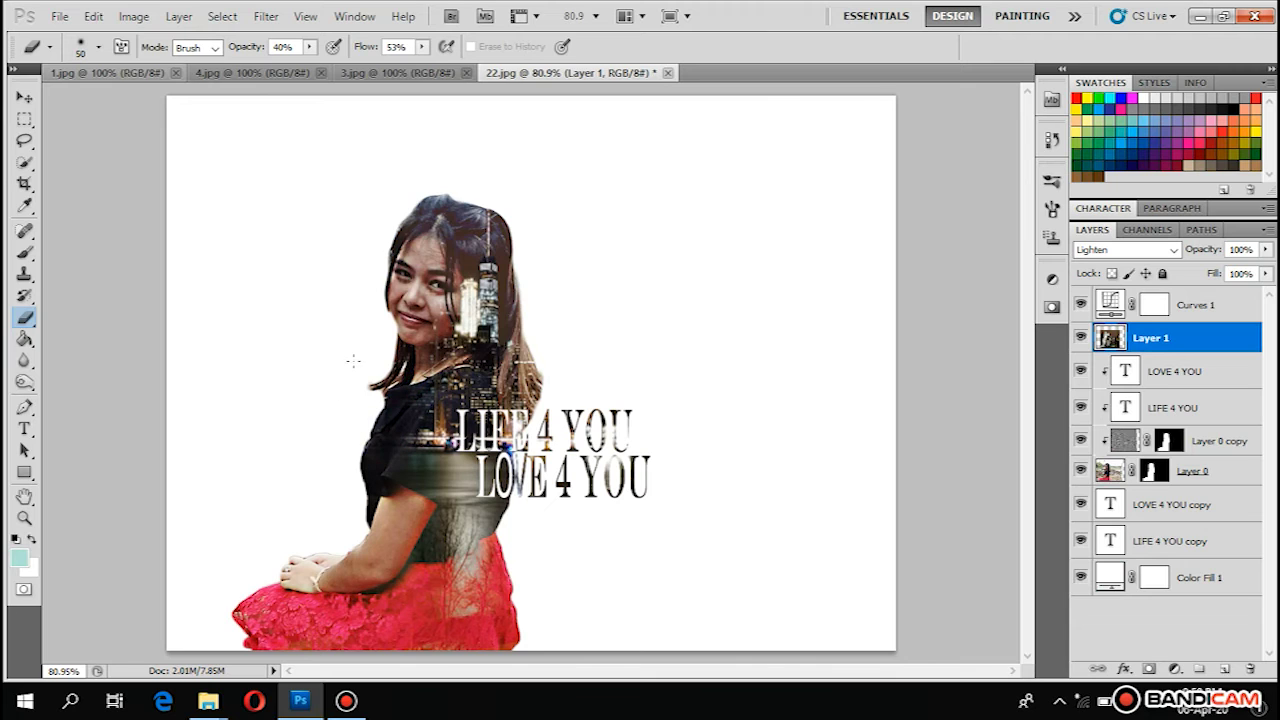
# - Move the LOVE 4 YOU and LIFE 4 YOU layers and both their copies slightly up and left together
pyautogui.click(1168, 504)
pyautogui.click(1154, 375)
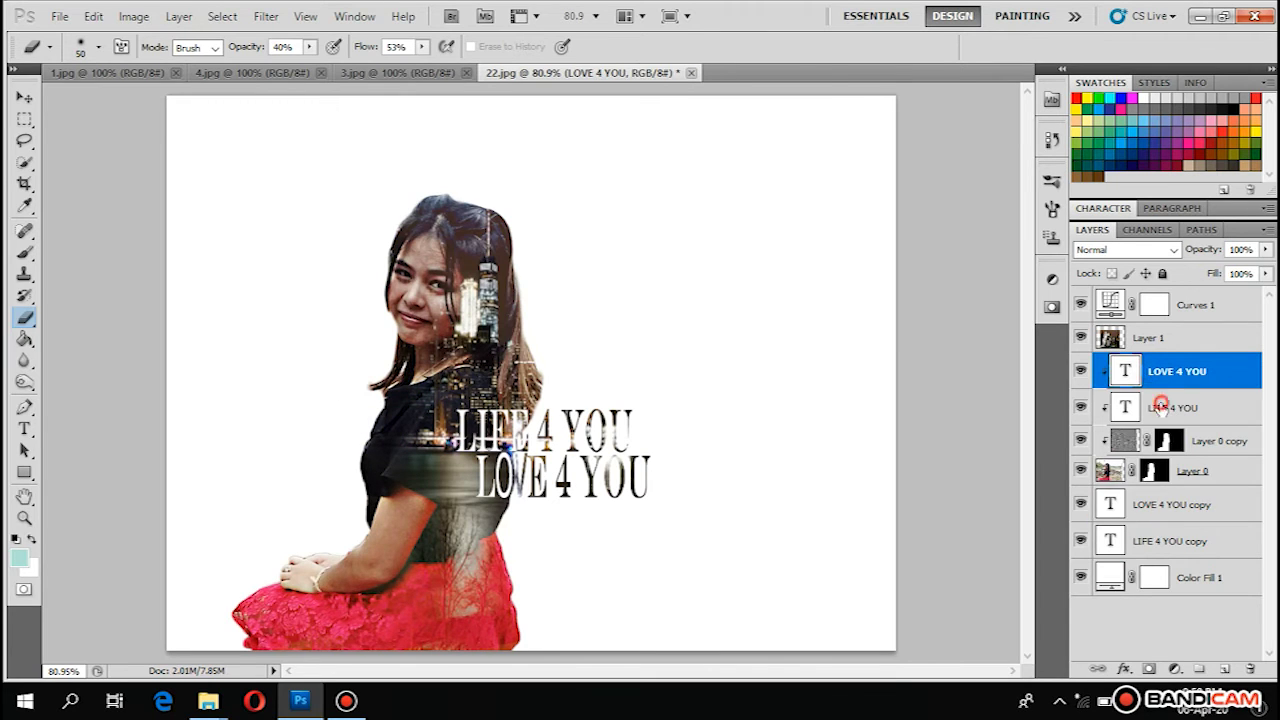
pyautogui.keyDown('ctrl'); pyautogui.click(1160, 407); pyautogui.keyUp('ctrl')
pyautogui.keyDown('ctrl'); pyautogui.click(1170, 505); pyautogui.keyUp('ctrl')
pyautogui.keyDown('ctrl'); pyautogui.click(1173, 541); pyautogui.keyUp('ctrl')
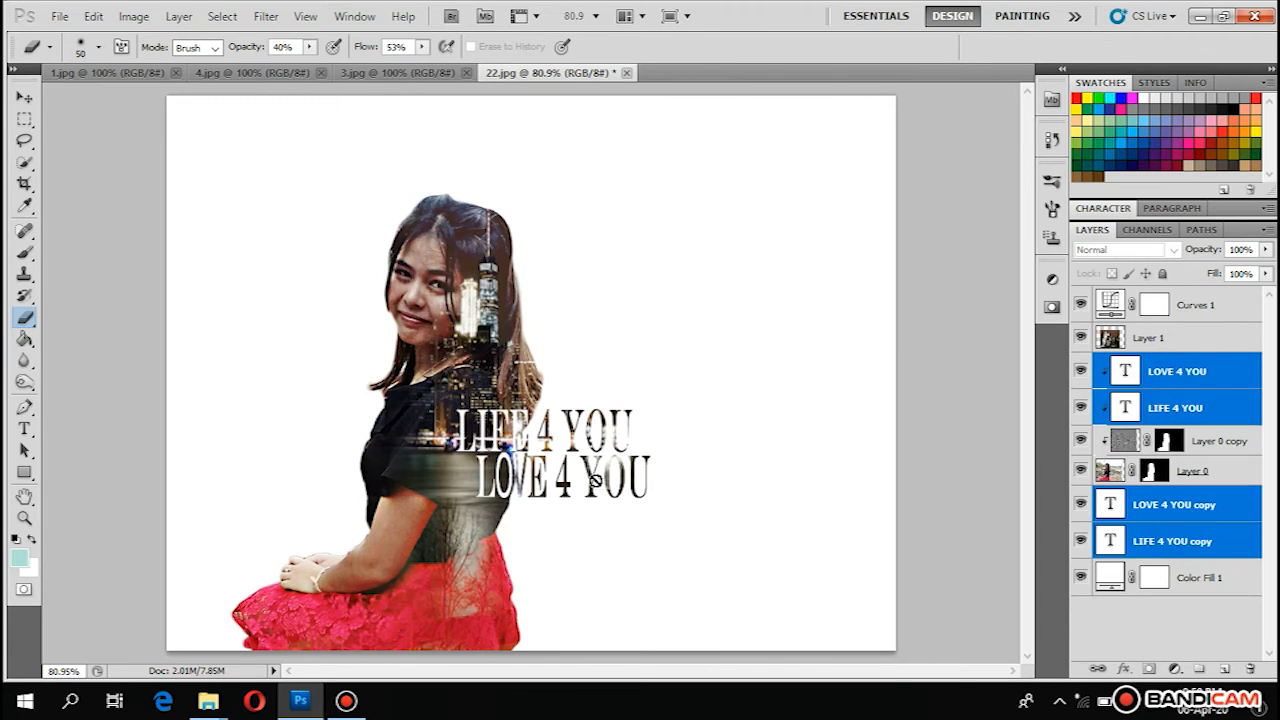
pyautogui.click(24, 97)
pyautogui.moveTo(556, 468); pyautogui.dragTo(547, 452)
# - Try shifting LIFE 4 YOU and its copy slightly to the right
pyautogui.click(1188, 410)
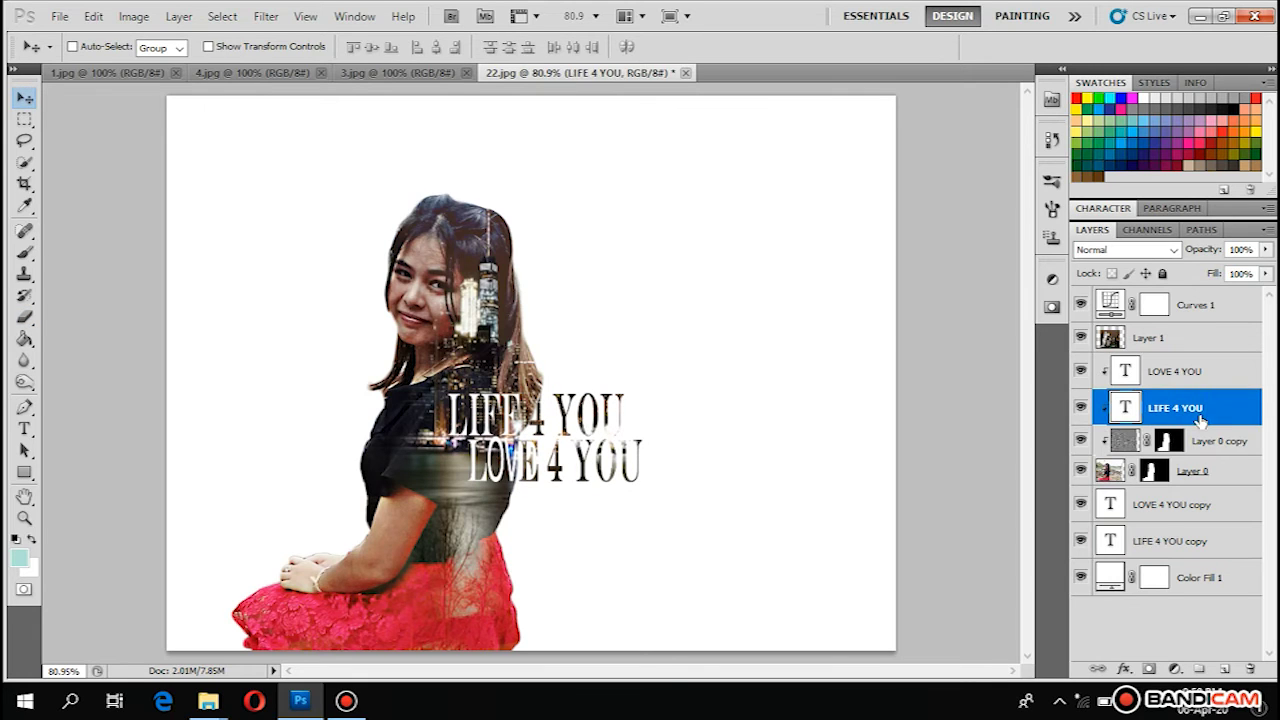
pyautogui.keyDown('ctrl'); pyautogui.click(1163, 545); pyautogui.keyUp('ctrl')
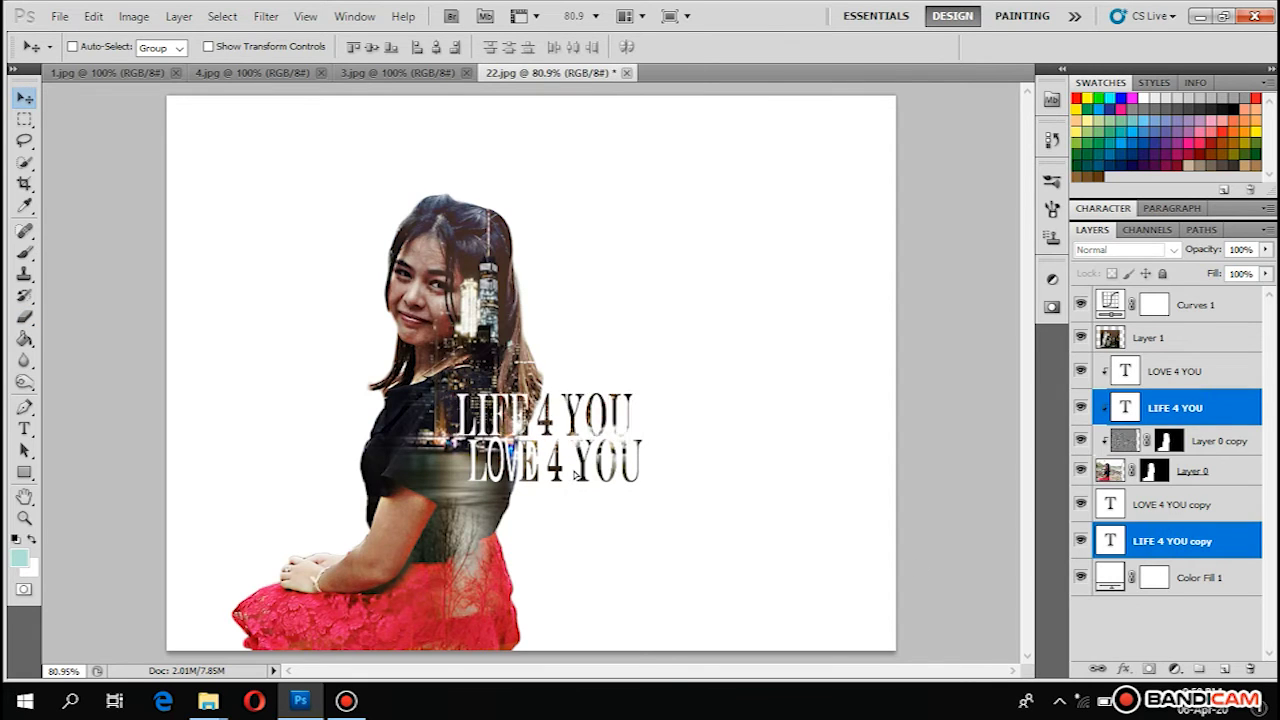
# - Make Curves 1 the active layer in 22.jpg, and extend the 3.jpg canvas rightward to about double its width with Crop
pyautogui.click(1182, 310)
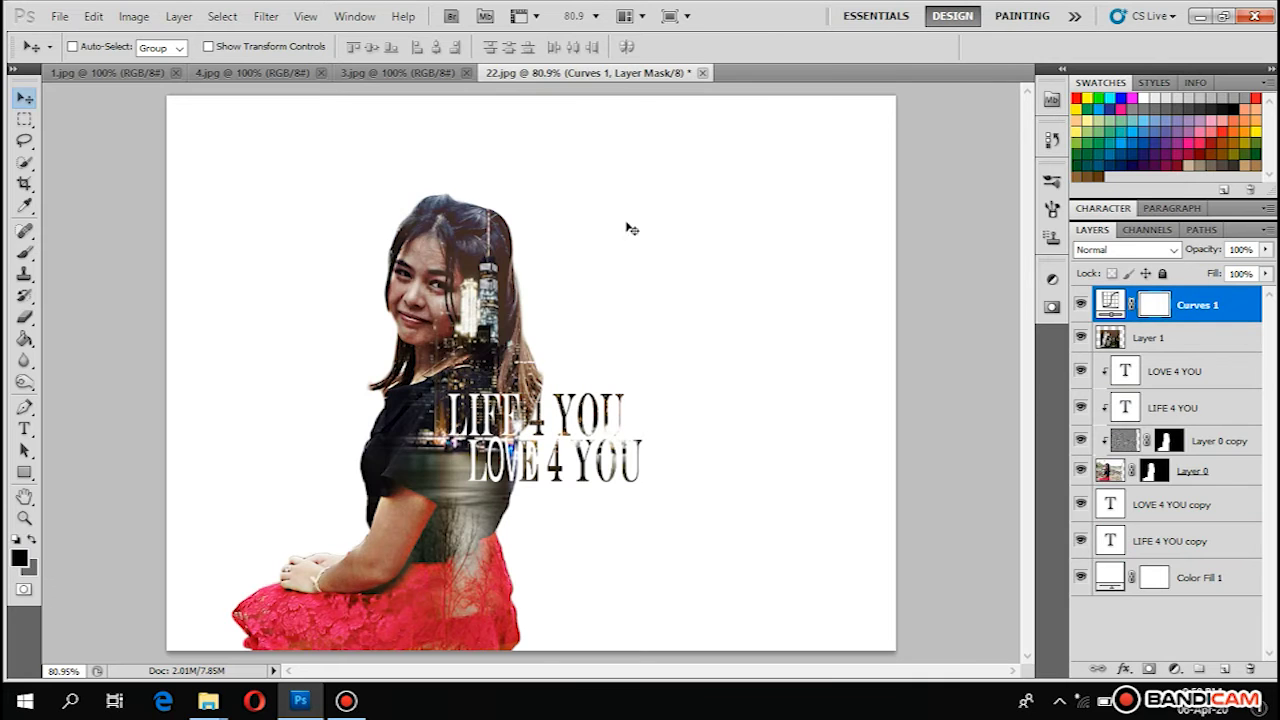
pyautogui.click(368, 72)
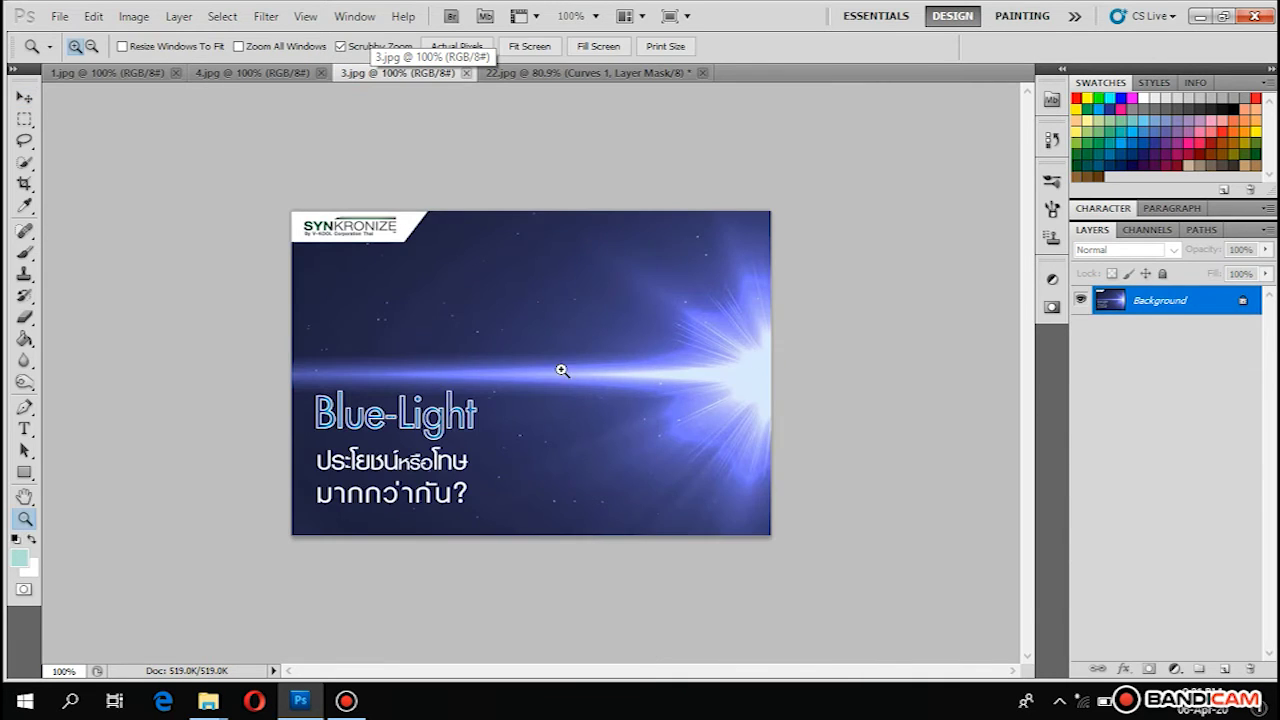
pyautogui.moveTo(563, 371); pyautogui.dragTo(416, 472)
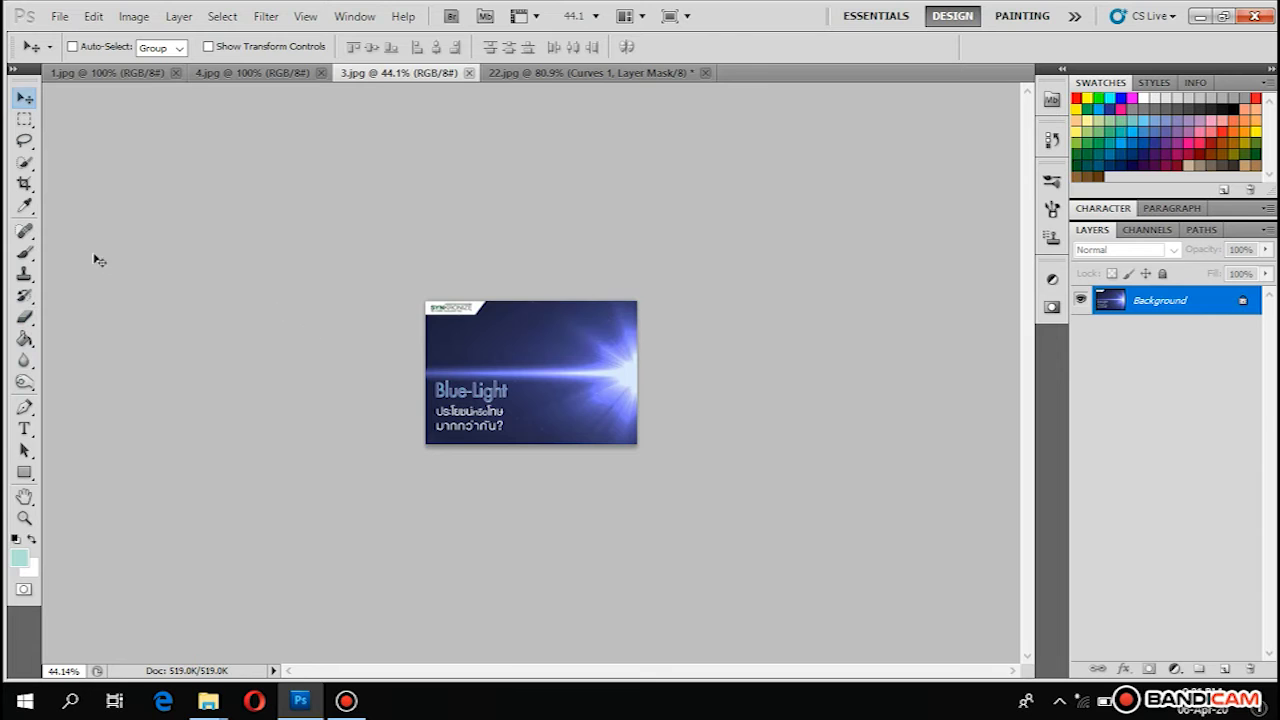
pyautogui.press('c')
pyautogui.moveTo(424, 300); pyautogui.dragTo(640, 446)
pyautogui.moveTo(638, 371); pyautogui.dragTo(850, 364)
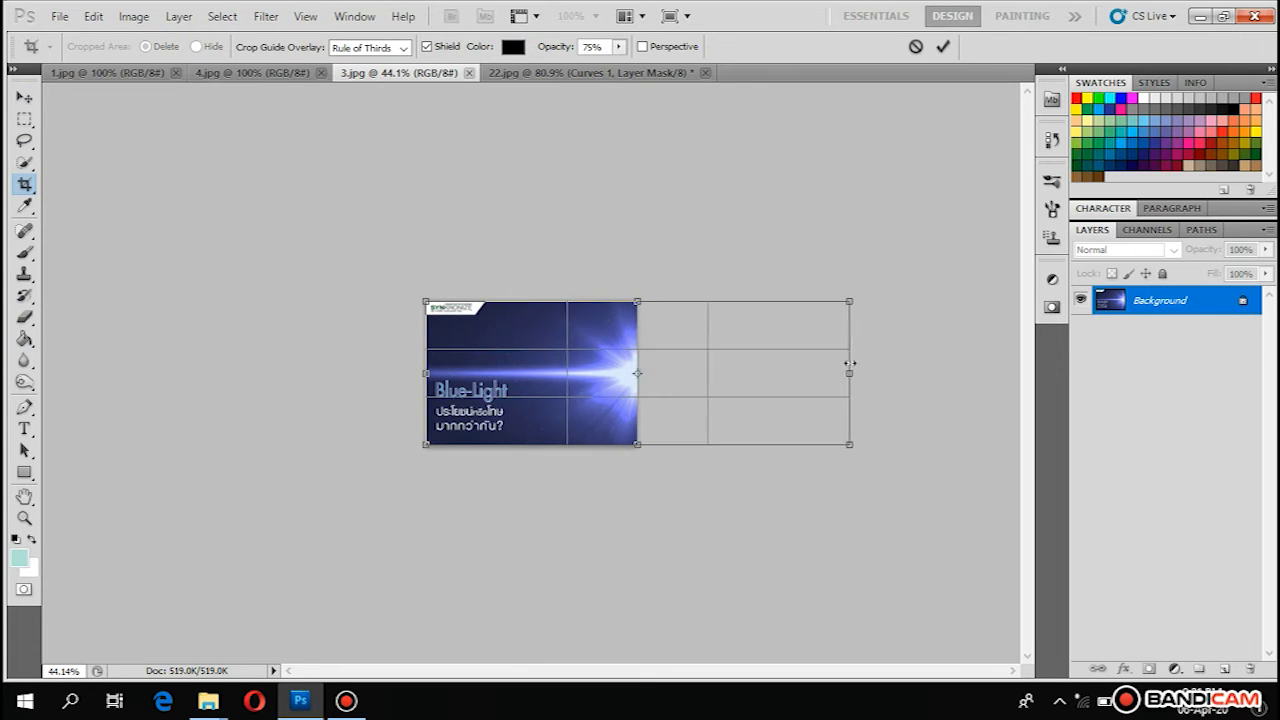
pyautogui.press('Return')
# - Try converting the extended 3.jpg Background into an editable layer
pyautogui.doubleClick(1240, 298)
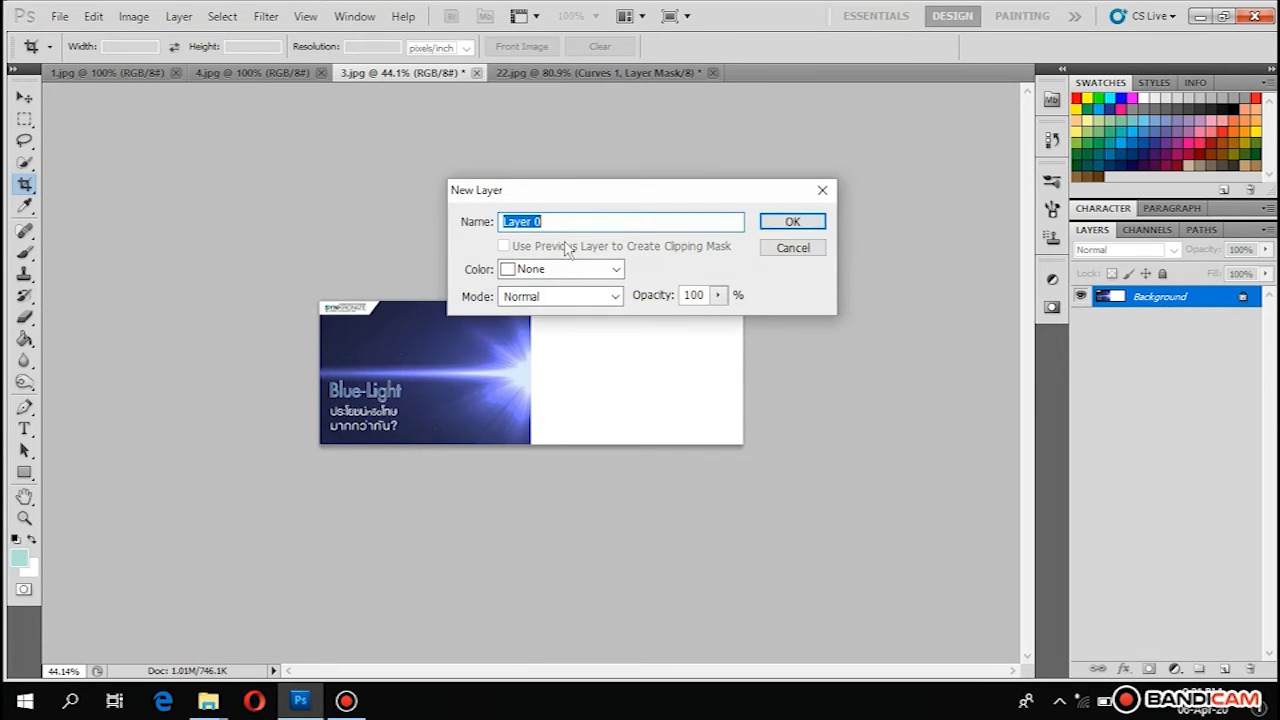
pyautogui.press('Return')
pyautogui.hotkey('ctrl', 't')
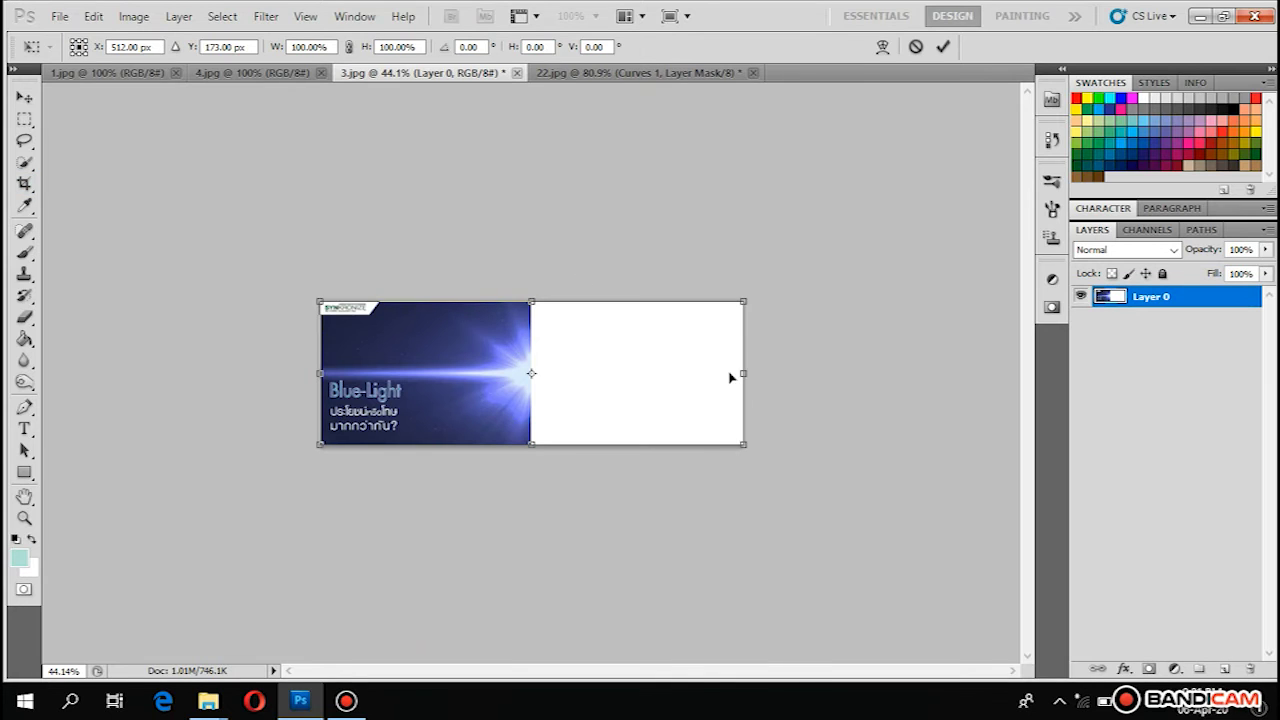
pyautogui.press('Return')
pyautogui.press('c')
pyautogui.click(24, 120)
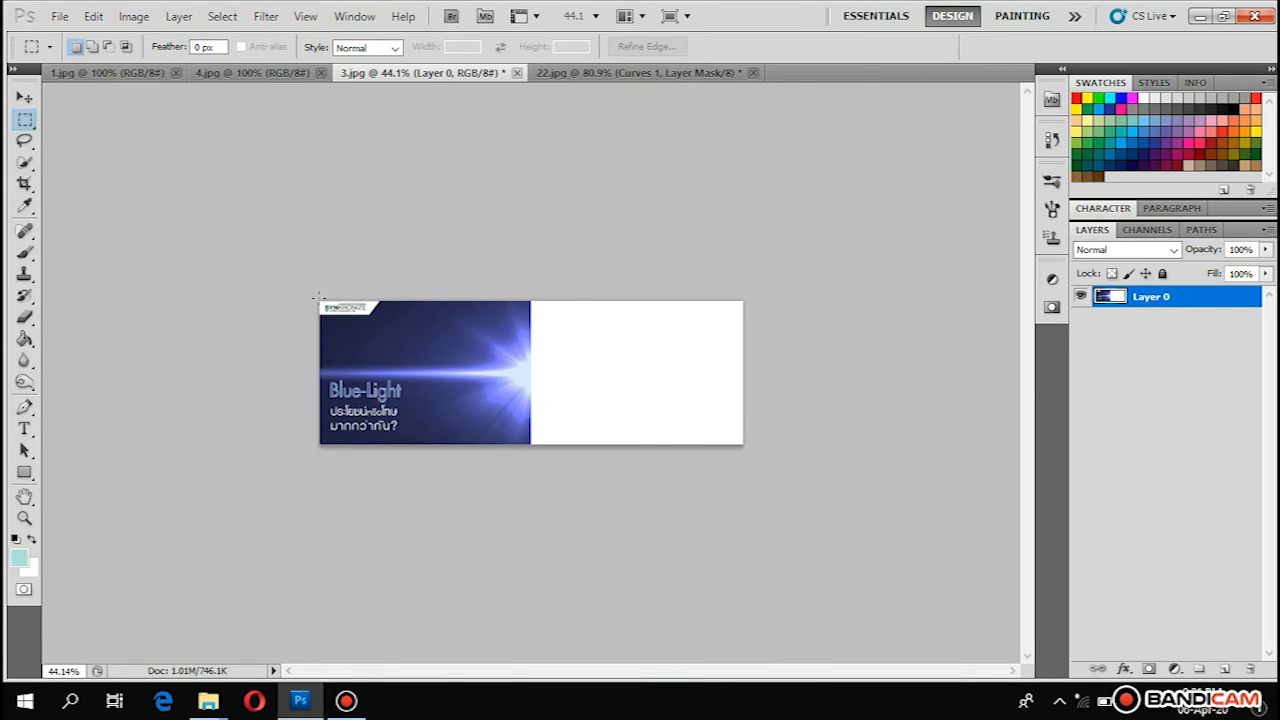
# - Try duplicating the extended flare layer in 3.jpg and flipping the copy horizontally
pyautogui.moveTo(524, 423); pyautogui.dragTo(537, 448)
pyautogui.hotkey('ctrl', 'd')
pyautogui.hotkey('ctrl', 'j')
pyautogui.hotkey('ctrl', 't')
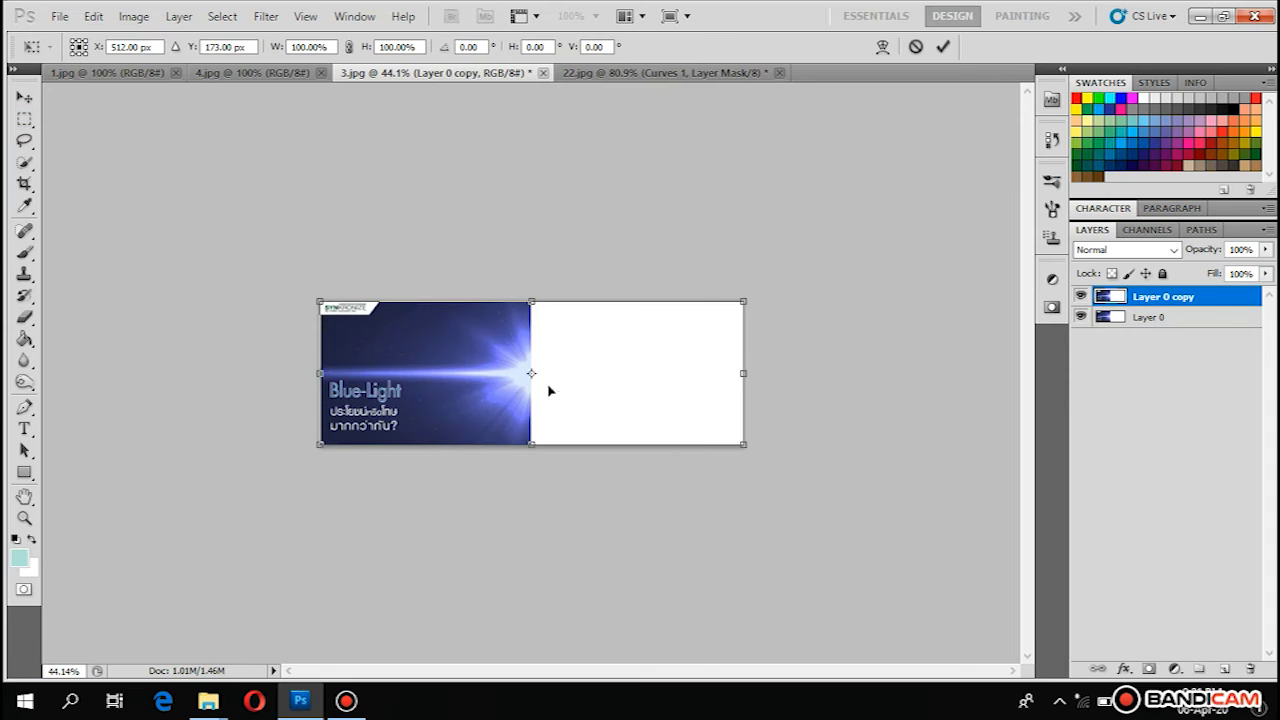
pyautogui.rightClick(420, 370)
pyautogui.click(530, 620)
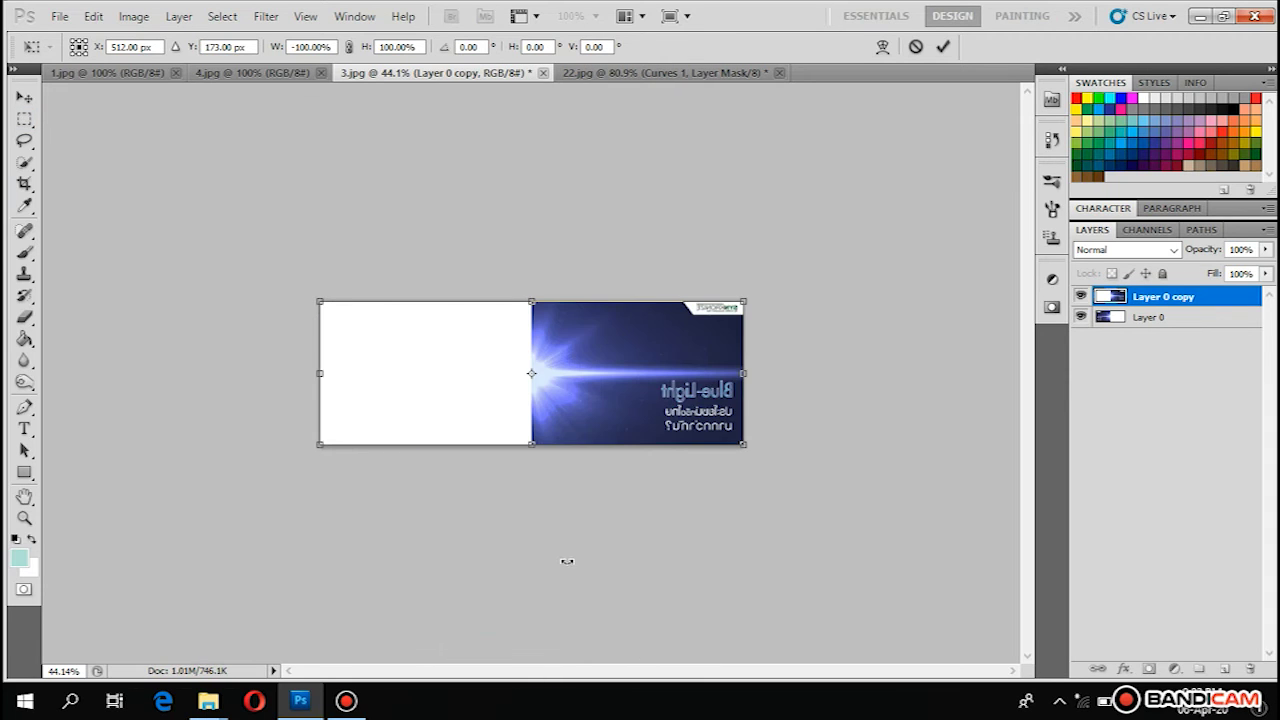
pyautogui.press('Return')
pyautogui.click(24, 97)
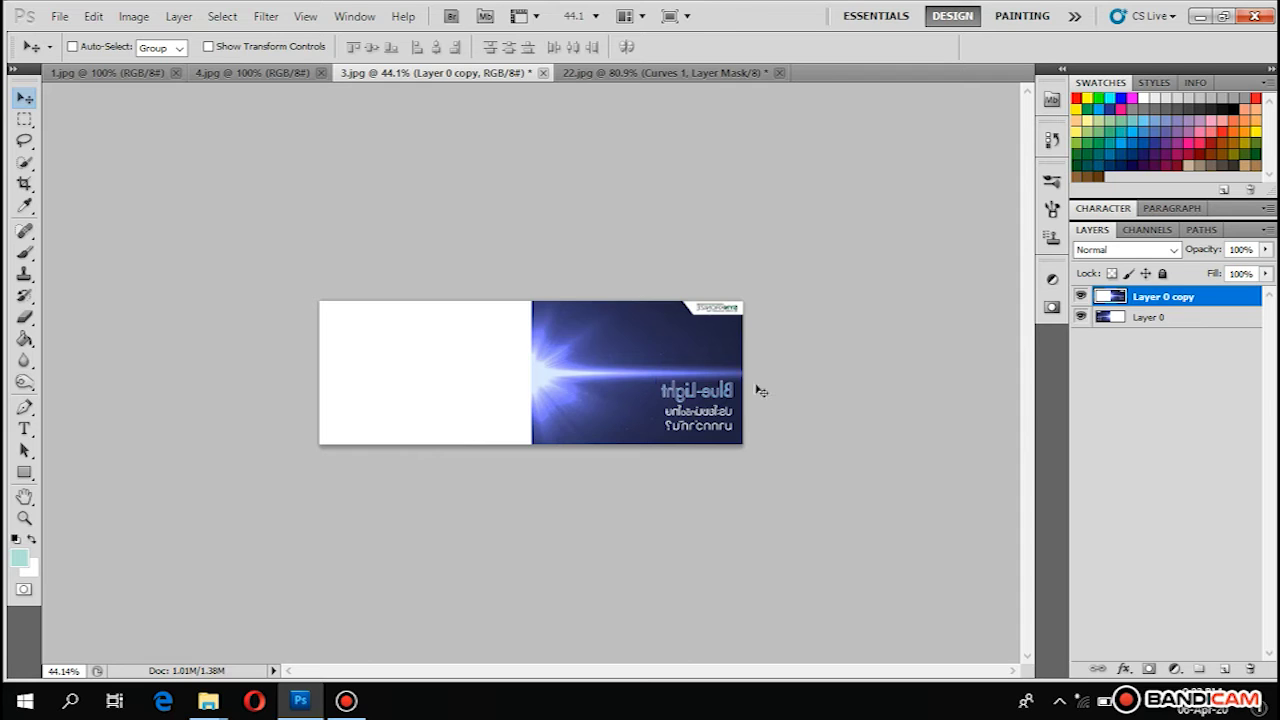
# - Revert 3.jpg to its Open state in the history, undoing the crop and the layer changes
pyautogui.click(1049, 142)
pyautogui.click(900, 178)
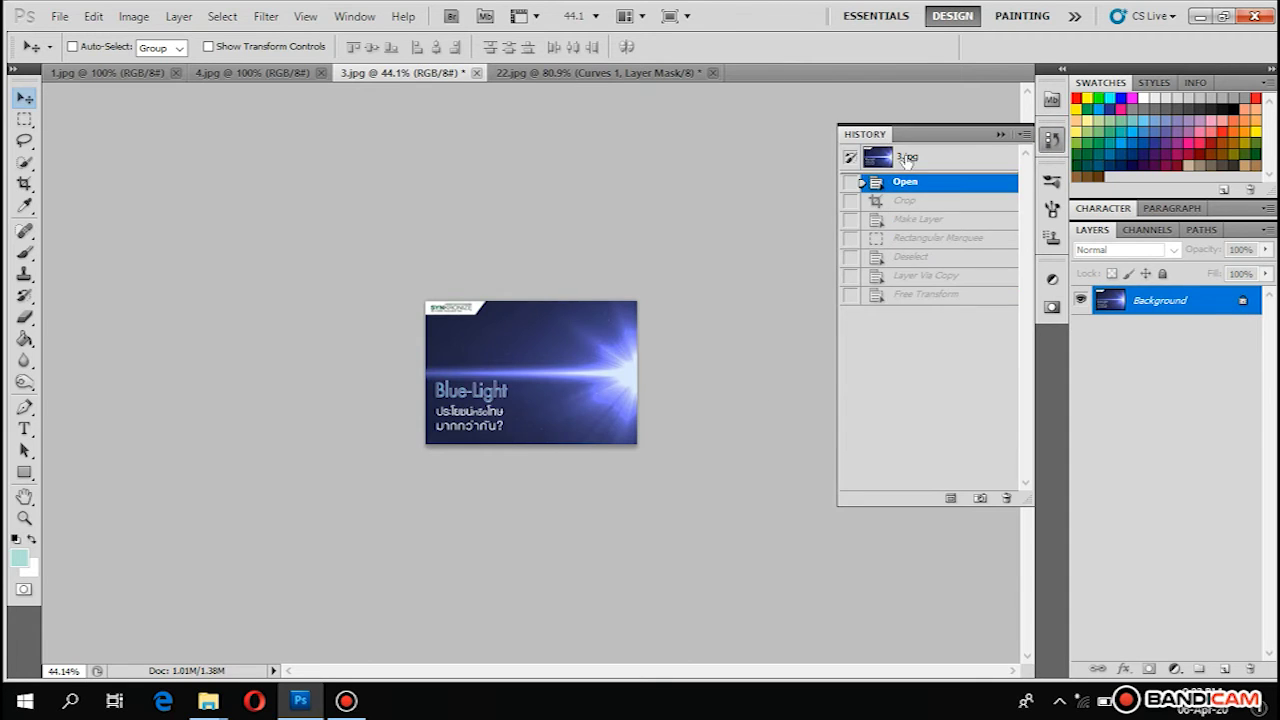
pyautogui.click(1002, 140)
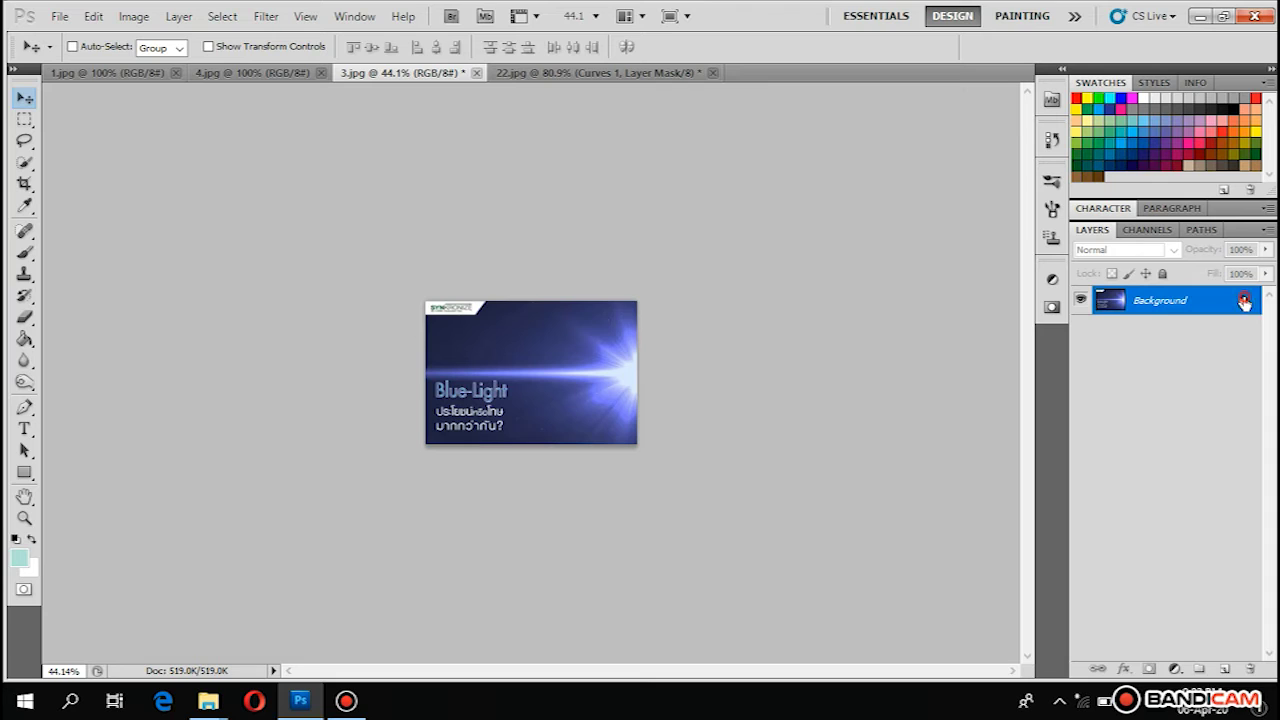
# - Convert the 3.jpg Background into a regular layer, duplicate it, and flip the copy horizontally
pyautogui.doubleClick(1244, 302)
pyautogui.click(791, 219)
pyautogui.hotkey('ctrl', 'j')
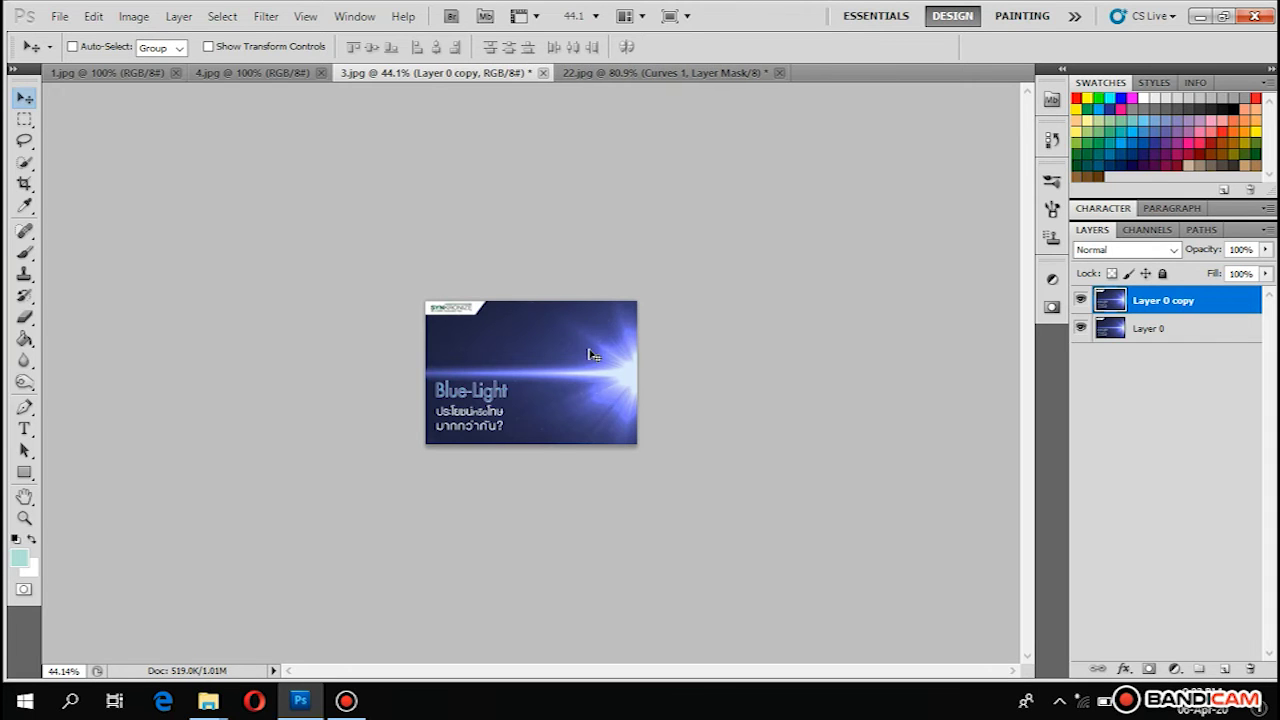
pyautogui.hotkey('ctrl', 't')
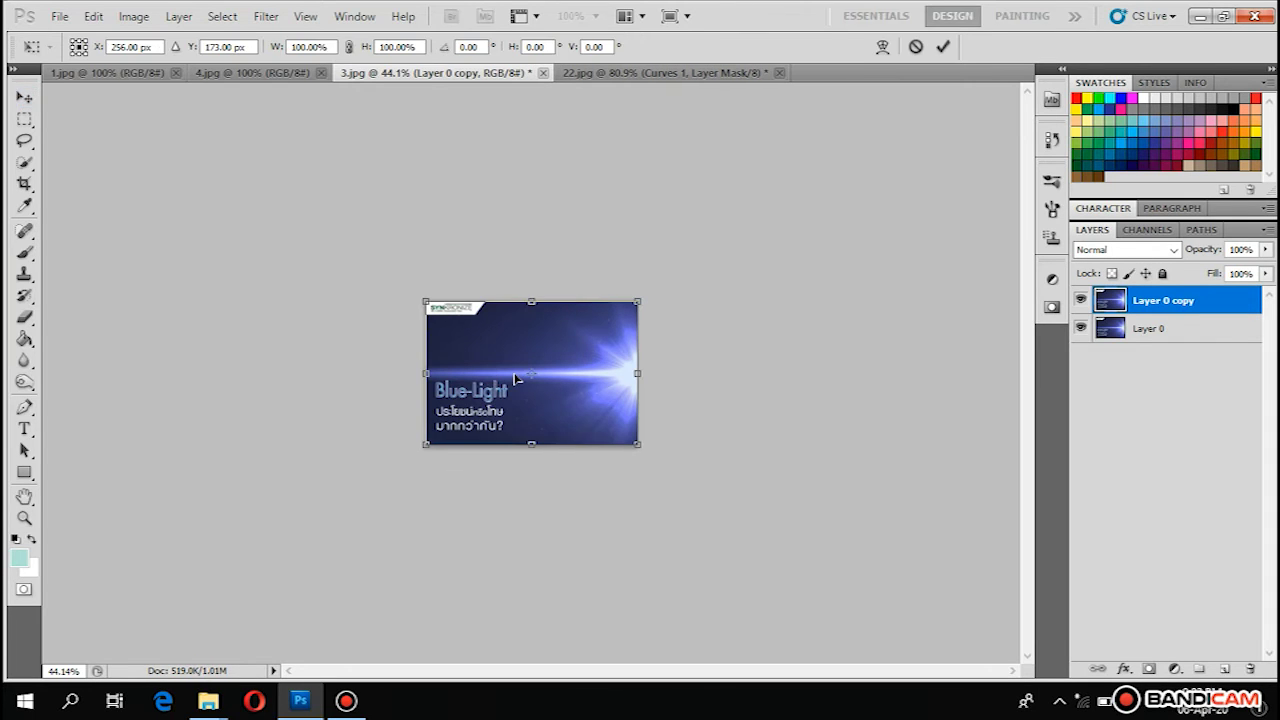
pyautogui.rightClick(515, 378)
pyautogui.click(650, 641)
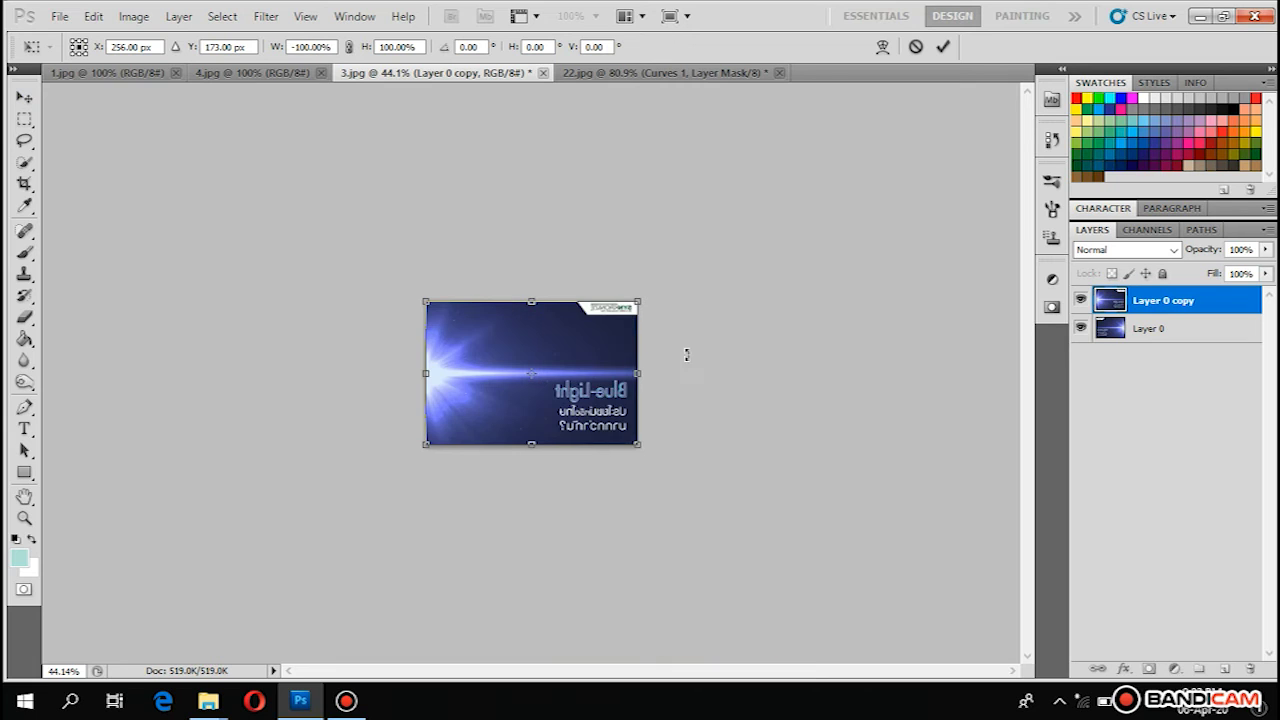
pyautogui.moveTo(639, 373)
pyautogui.mouseDown()
pyautogui.moveTo(747, 367)
pyautogui.moveTo(641, 373)
pyautogui.mouseUp()
pyautogui.press('Return')
# - Extend the 3.jpg canvas rightward to about double its width with Crop
pyautogui.press('c')
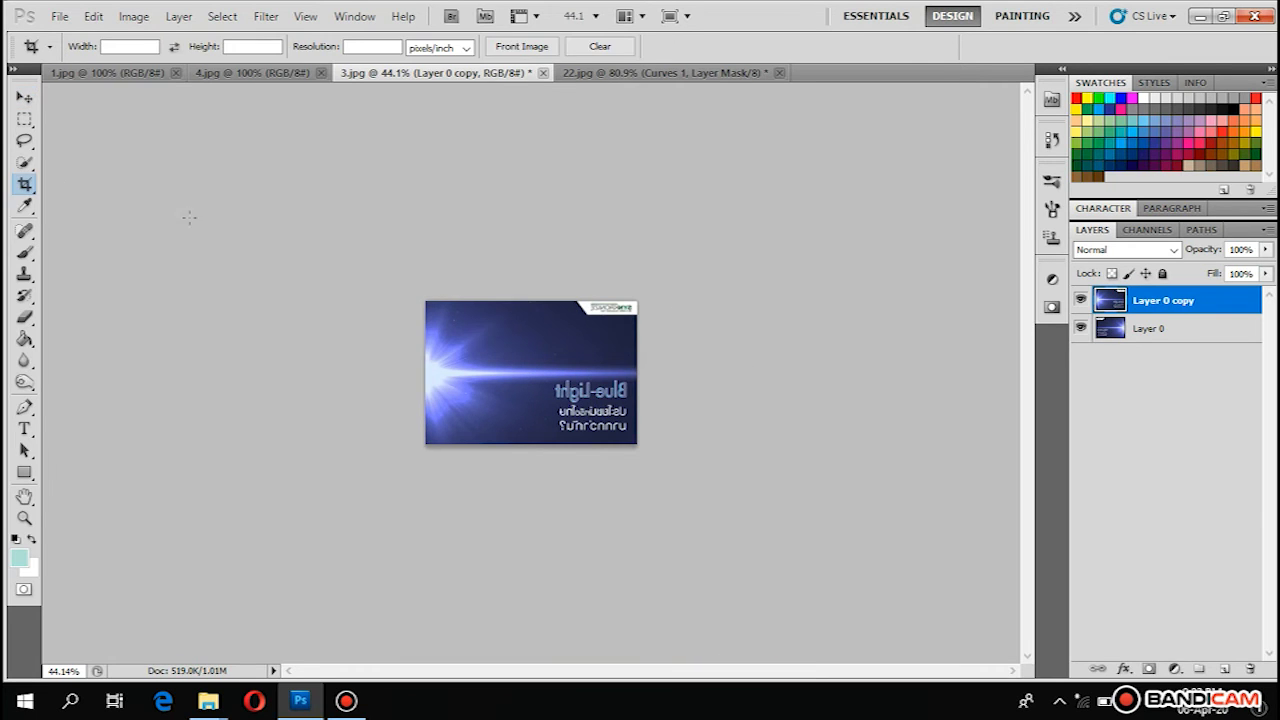
pyautogui.moveTo(423, 299); pyautogui.dragTo(637, 444)
pyautogui.moveTo(637, 372); pyautogui.dragTo(843, 361)
pyautogui.press('Return')
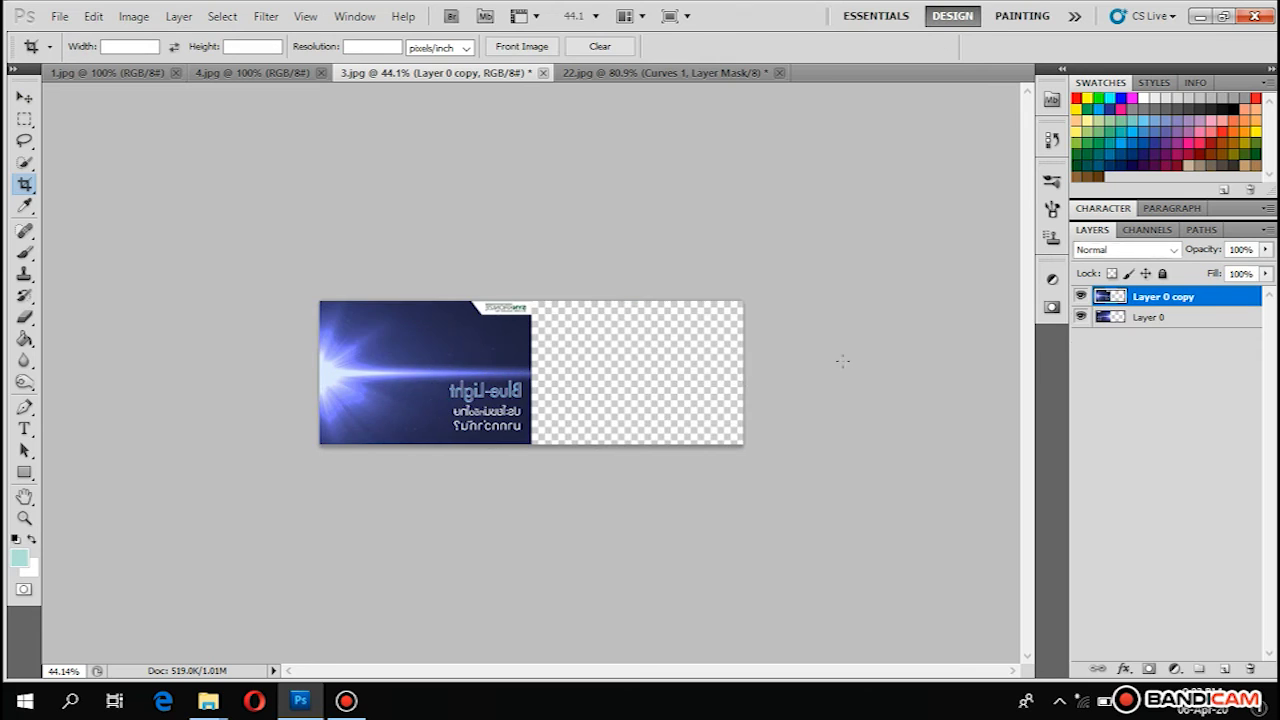
# - Move the flipped flare copy into the empty half to mirror the original, and merge both layers
pyautogui.press('v')
pyautogui.moveTo(427, 386); pyautogui.dragTo(652, 386)
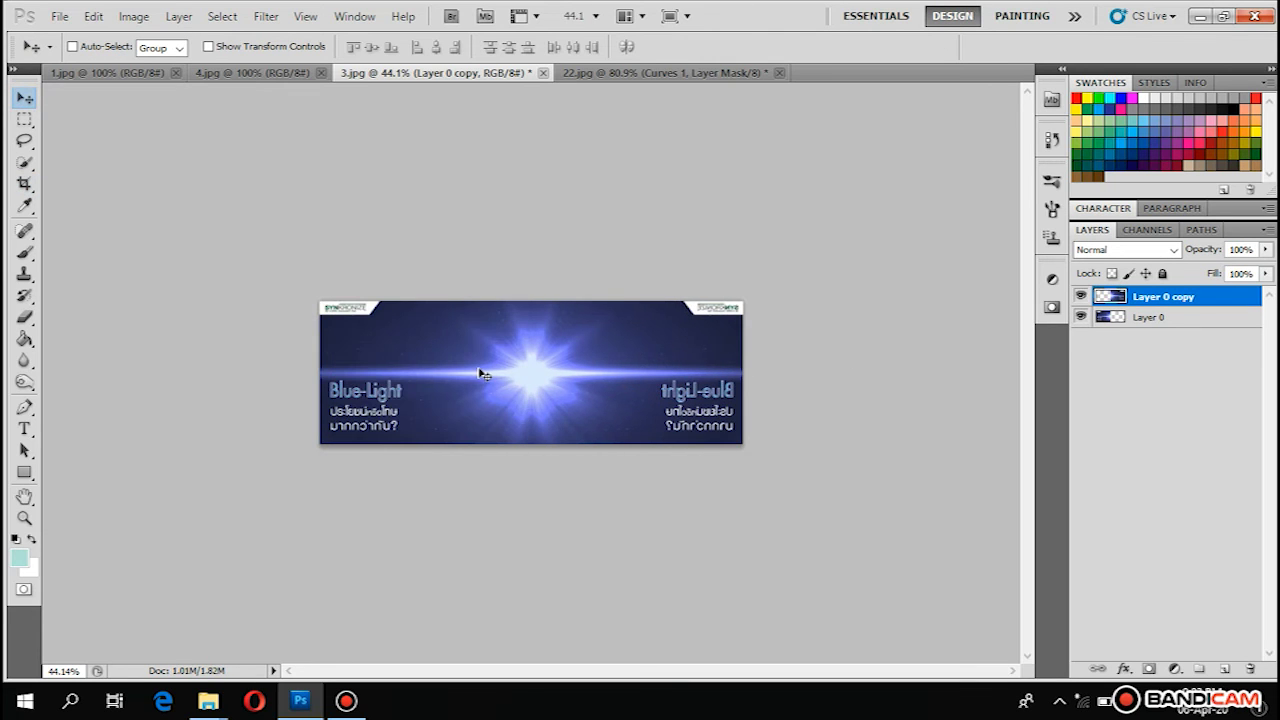
pyautogui.keyDown('ctrl'); pyautogui.click(1188, 317); pyautogui.keyUp('ctrl')
pyautogui.rightClick(1188, 317)
pyautogui.click(985, 627)
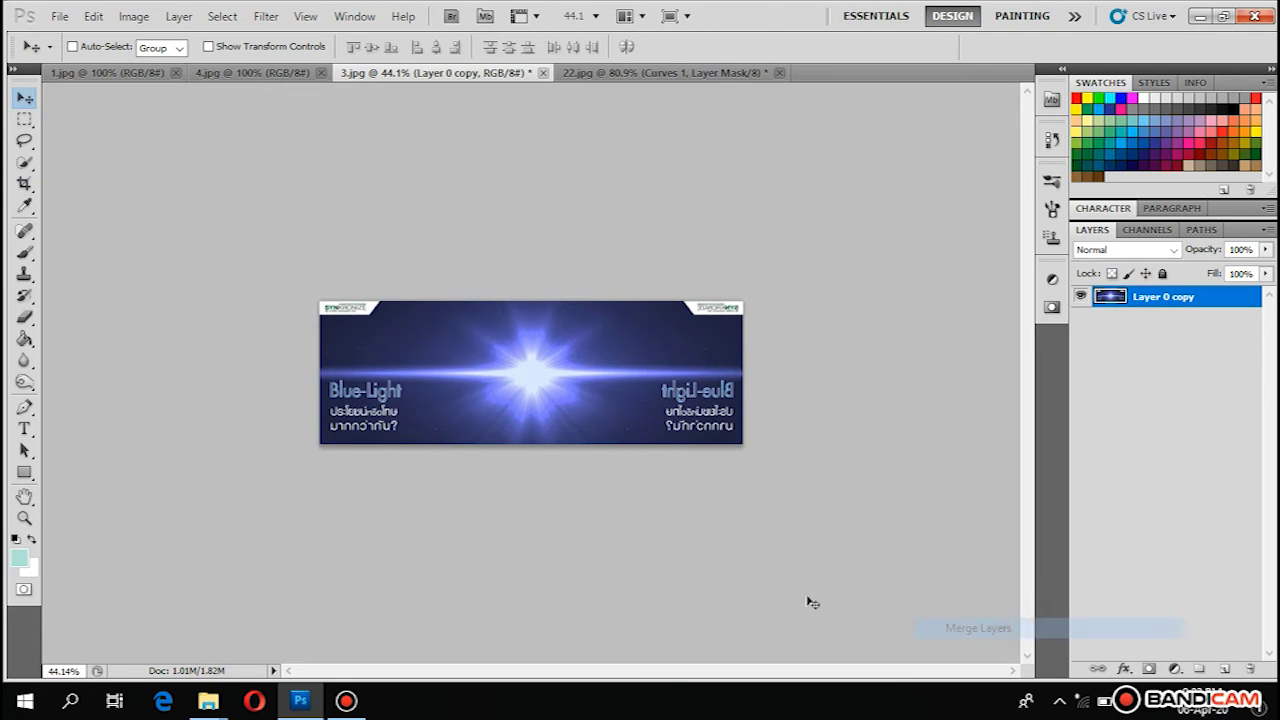
# - Bring the merged flare into 22.jpg, scale it to about 58.72%, and place it over the woman's torso
pyautogui.click(680, 74)
pyautogui.moveTo(680, 74); pyautogui.dragTo(586, 413)
pyautogui.moveTo(586, 413); pyautogui.dragTo(686, 428)
pyautogui.hotkey('ctrl', 't')
pyautogui.moveTo(897, 303); pyautogui.dragTo(654, 386)
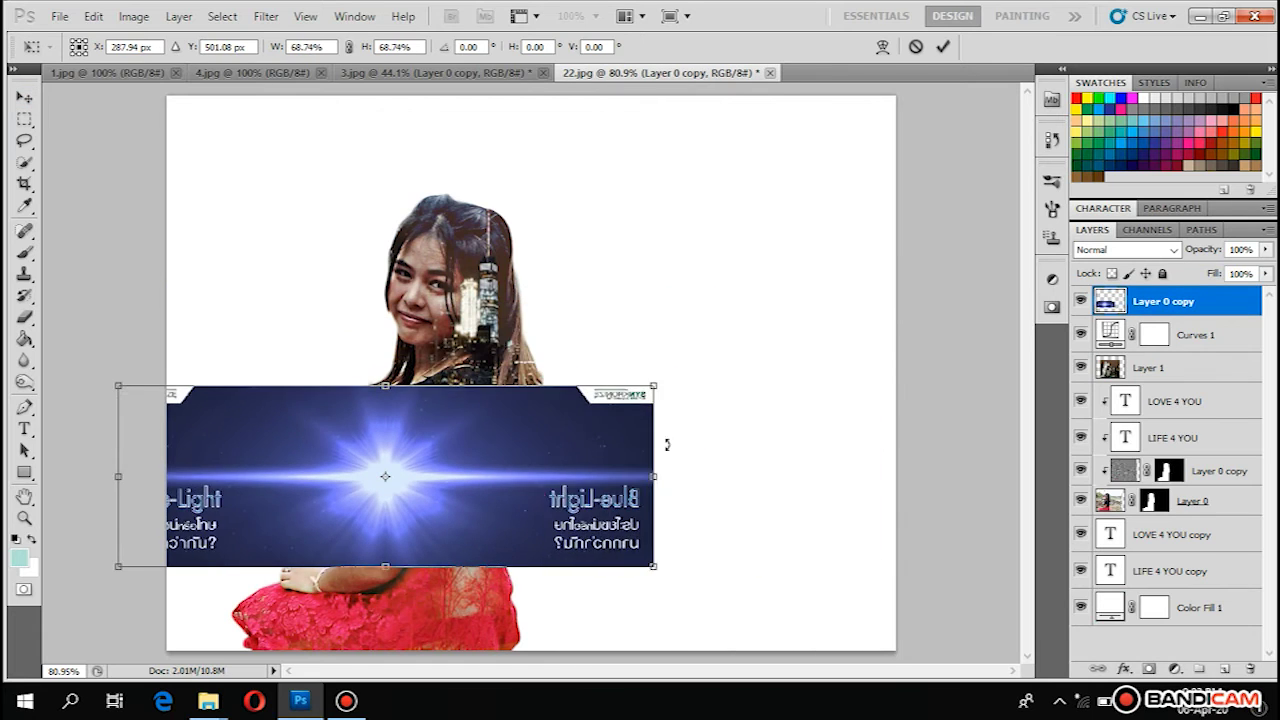
pyautogui.moveTo(537, 498); pyautogui.dragTo(644, 507)
pyautogui.moveTo(755, 395); pyautogui.dragTo(677, 422)
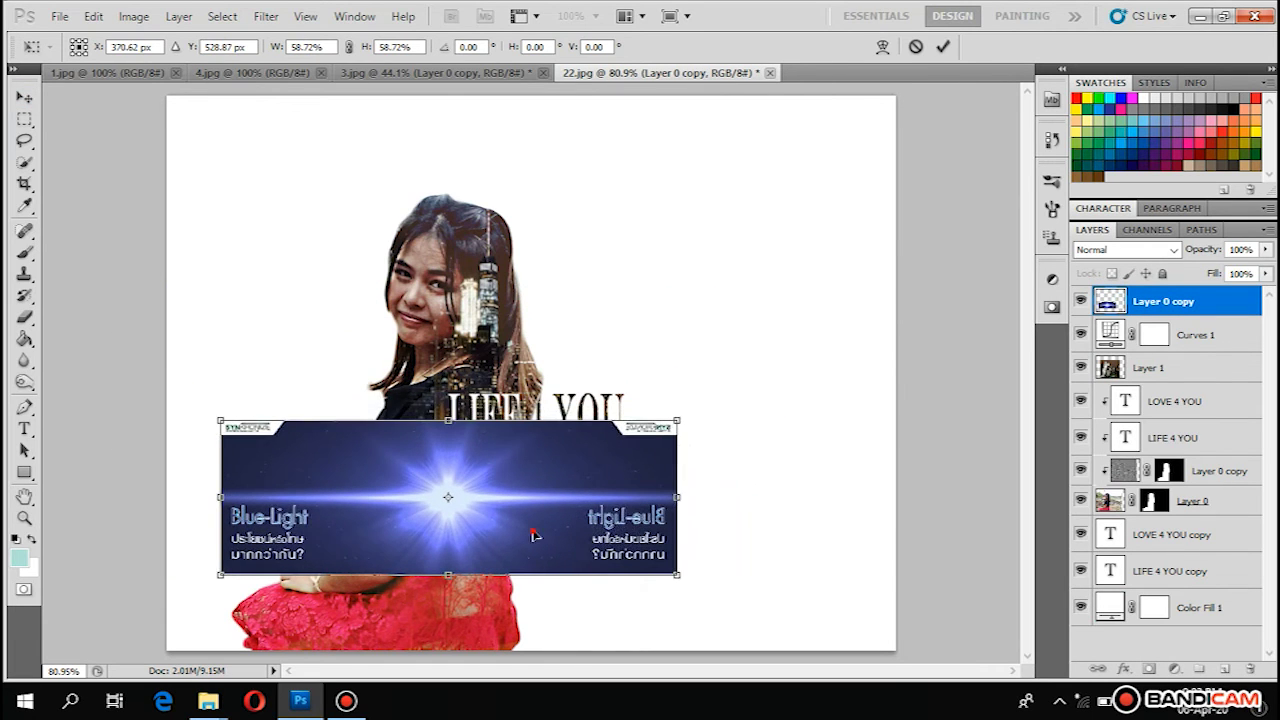
pyautogui.moveTo(534, 534); pyautogui.dragTo(478, 492)
pyautogui.press('Return')
# - Set the flare layer to Screen blending, shrink it, flatten its height, and align it across the torso beside LOVE 4 YOU
pyautogui.click(1175, 250)
pyautogui.click(1113, 150)
pyautogui.hotkey('ctrl', 't')
pyautogui.moveTo(674, 371); pyautogui.dragTo(556, 416)
pyautogui.moveTo(419, 516); pyautogui.dragTo(474, 495)
pyautogui.moveTo(443, 398); pyautogui.dragTo(443, 427)
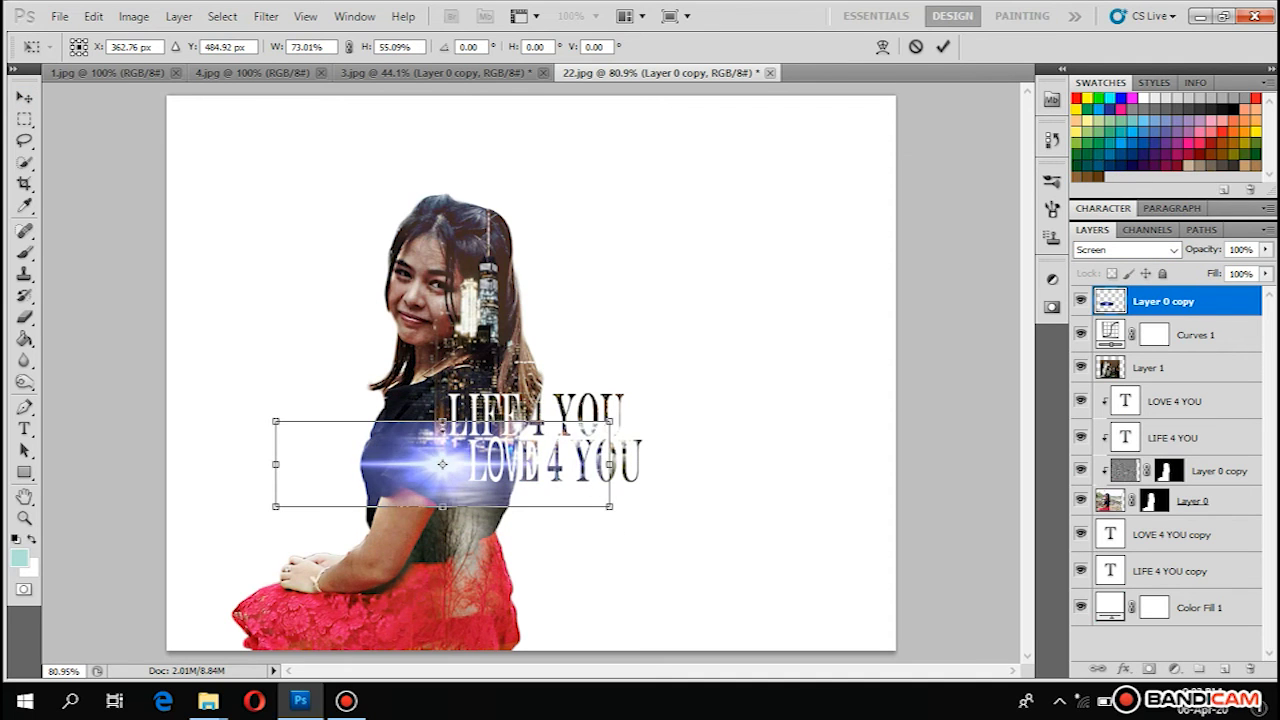
pyautogui.moveTo(442, 508); pyautogui.dragTo(442, 497)
pyautogui.moveTo(507, 476); pyautogui.dragTo(531, 461)
pyautogui.press('Return')
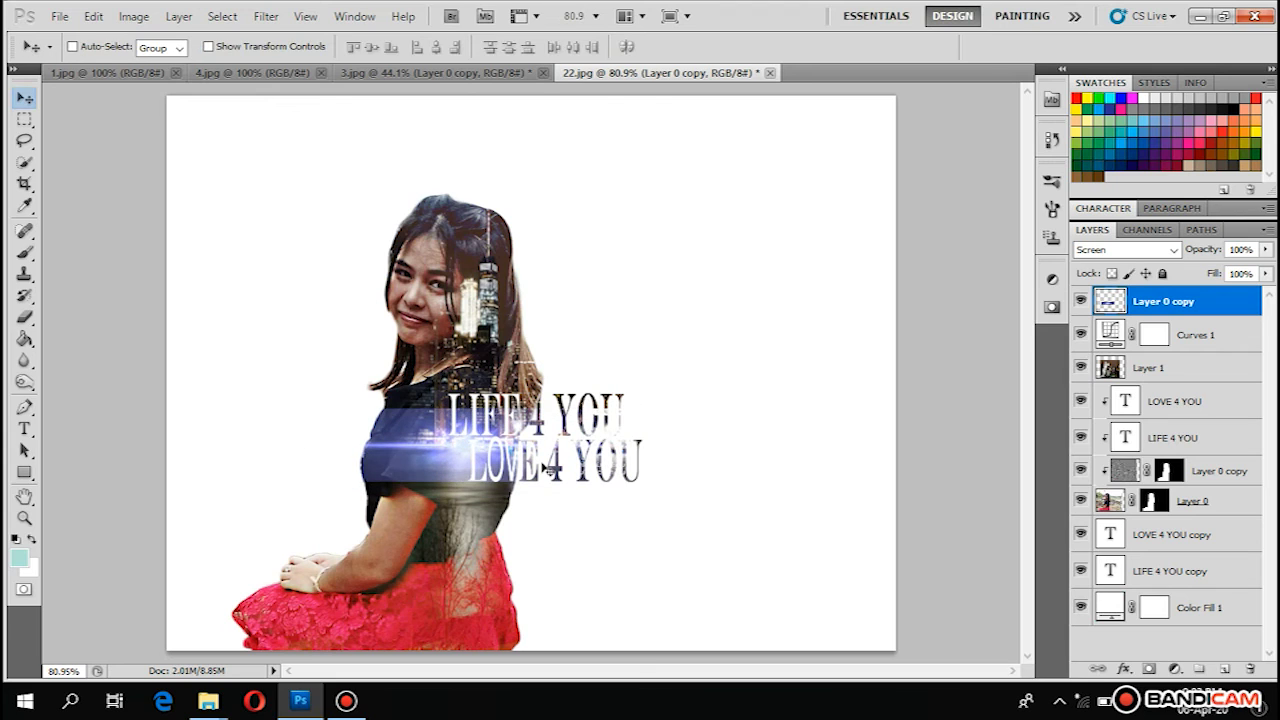
# - Erase the flare layer's visible upper and lower edges with the 50 px Eraser at 40% opacity and 53% flow
pyautogui.press('e')
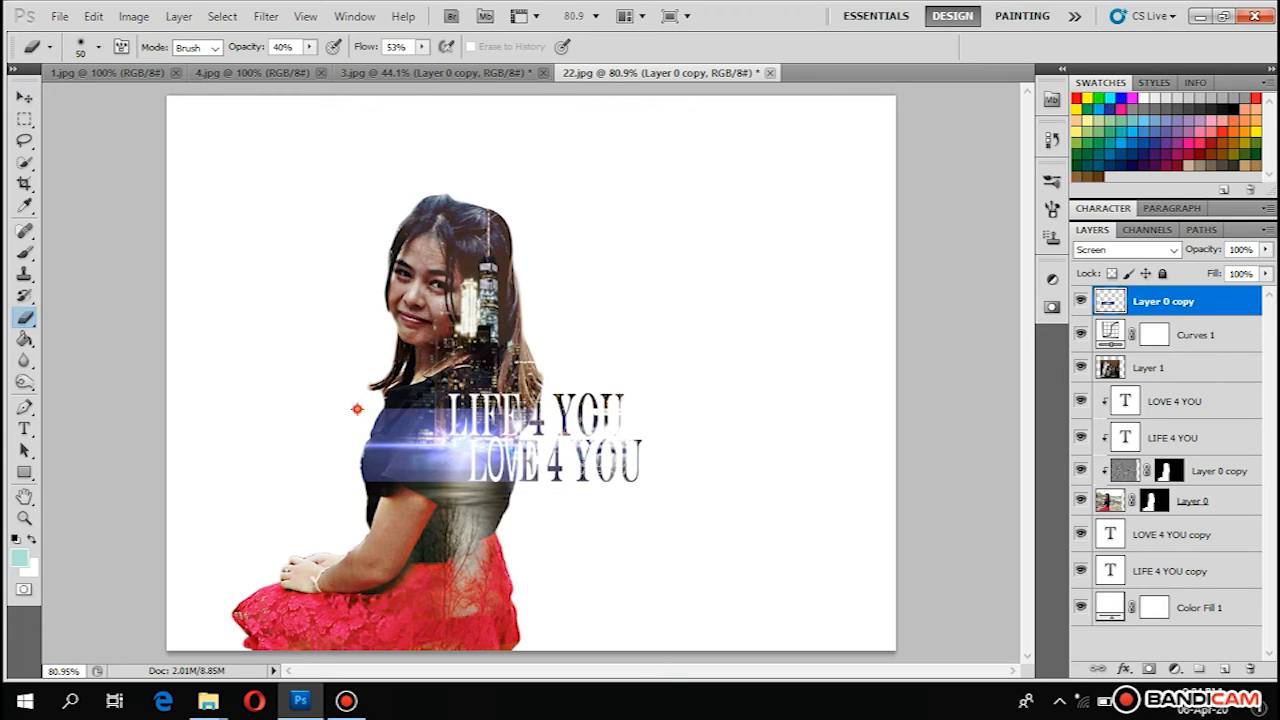
pyautogui.moveTo(357, 409)
pyautogui.mouseDown()
pyautogui.moveTo(410, 406)
pyautogui.moveTo(349, 438)
pyautogui.moveTo(396, 410)
pyautogui.moveTo(434, 410)
pyautogui.mouseUp()
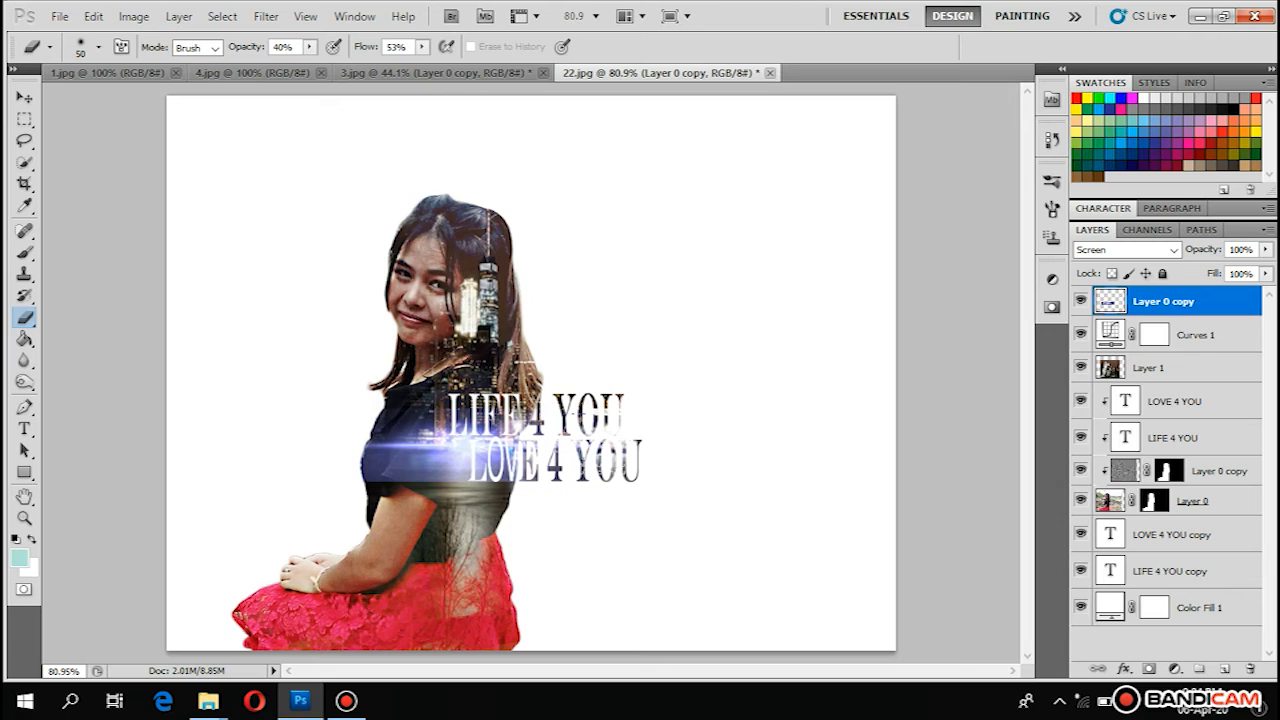
pyautogui.moveTo(367, 460)
pyautogui.mouseDown()
pyautogui.moveTo(358, 476)
pyautogui.moveTo(556, 481)
pyautogui.mouseUp()
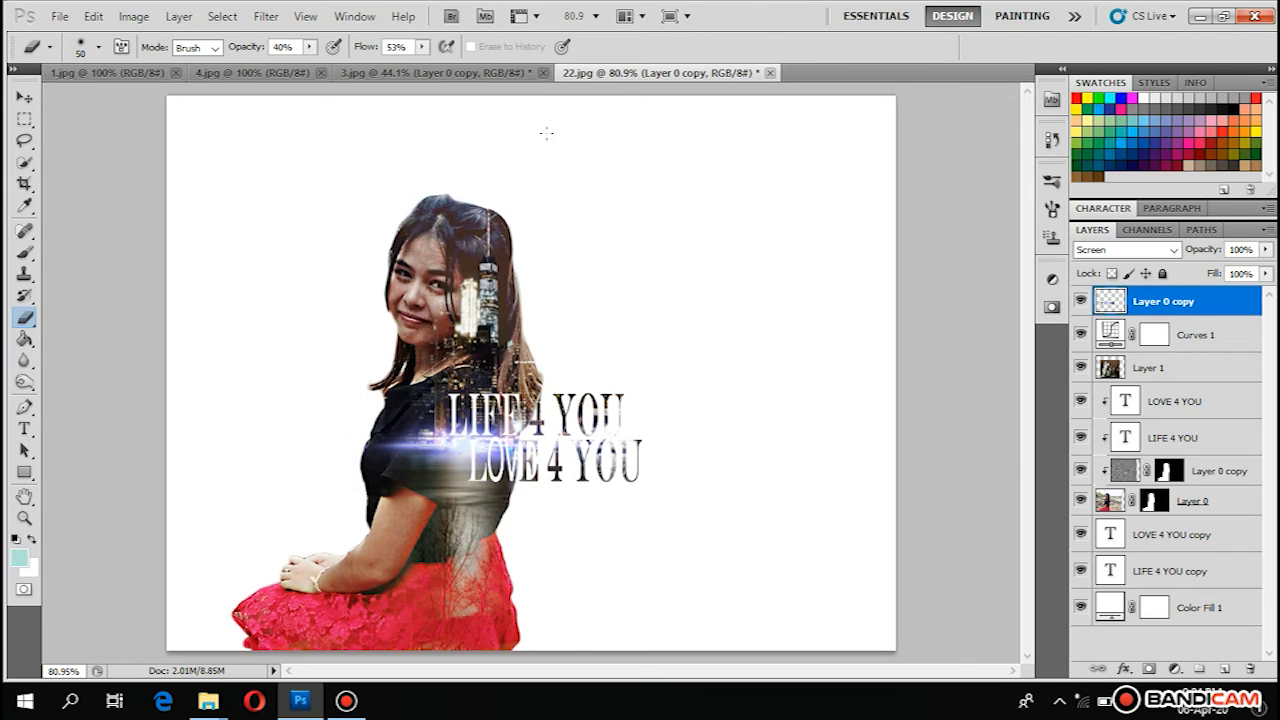
# - Try adding the 1.jpg water splash with its checkered background to 22.jpg just above Color Fill 1, and delete that layer
pyautogui.click(430, 72)
pyautogui.click(255, 72)
pyautogui.click(148, 72)
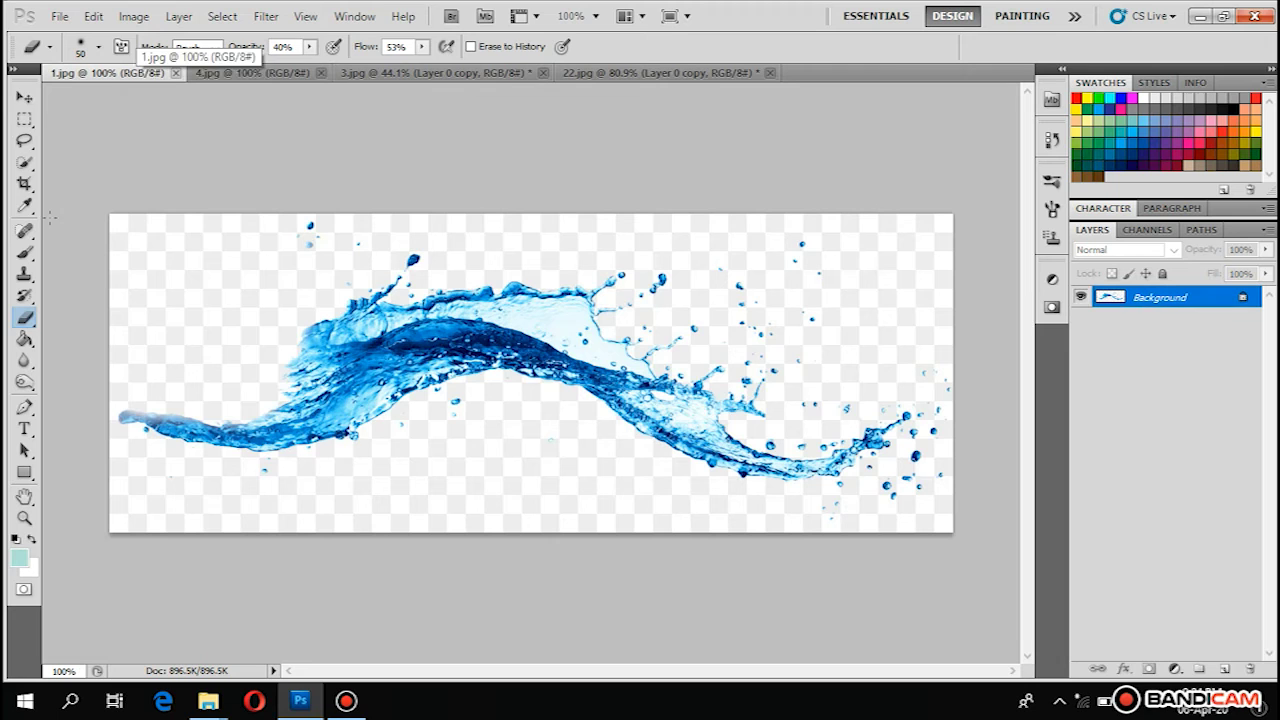
pyautogui.click(27, 98)
pyautogui.moveTo(452, 365); pyautogui.dragTo(475, 428)
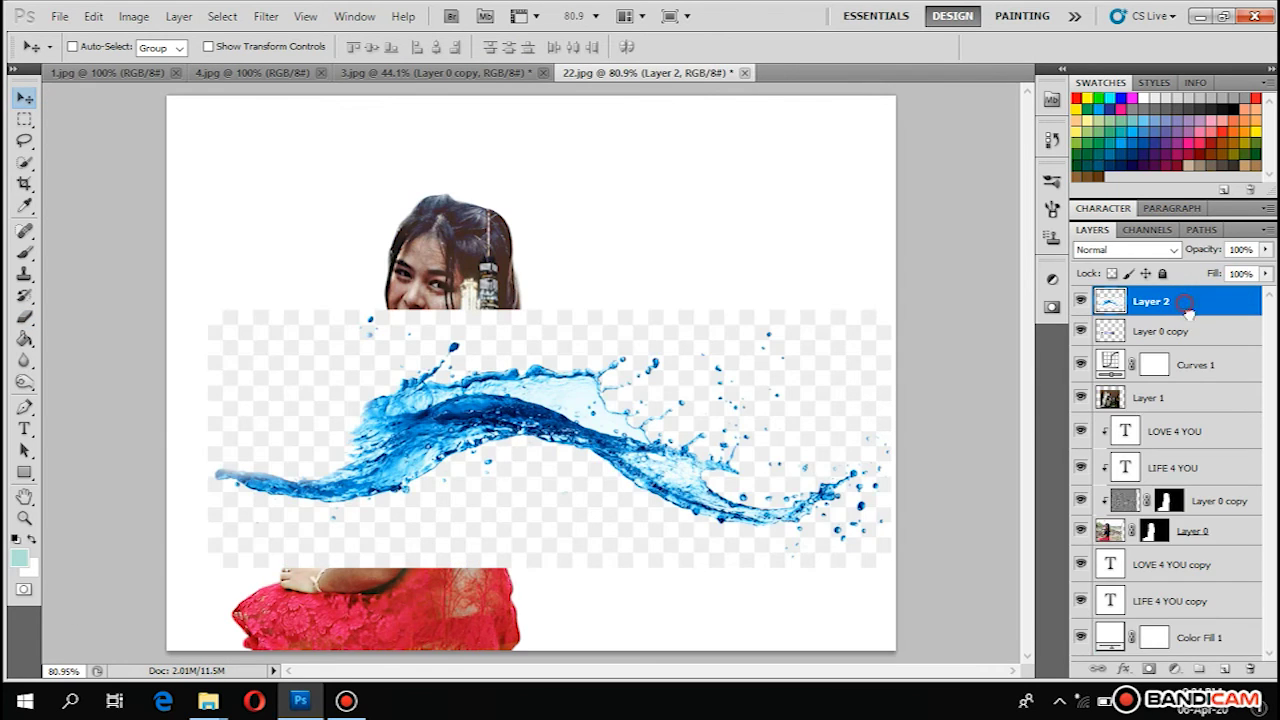
pyautogui.moveTo(1187, 313); pyautogui.dragTo(1180, 622)
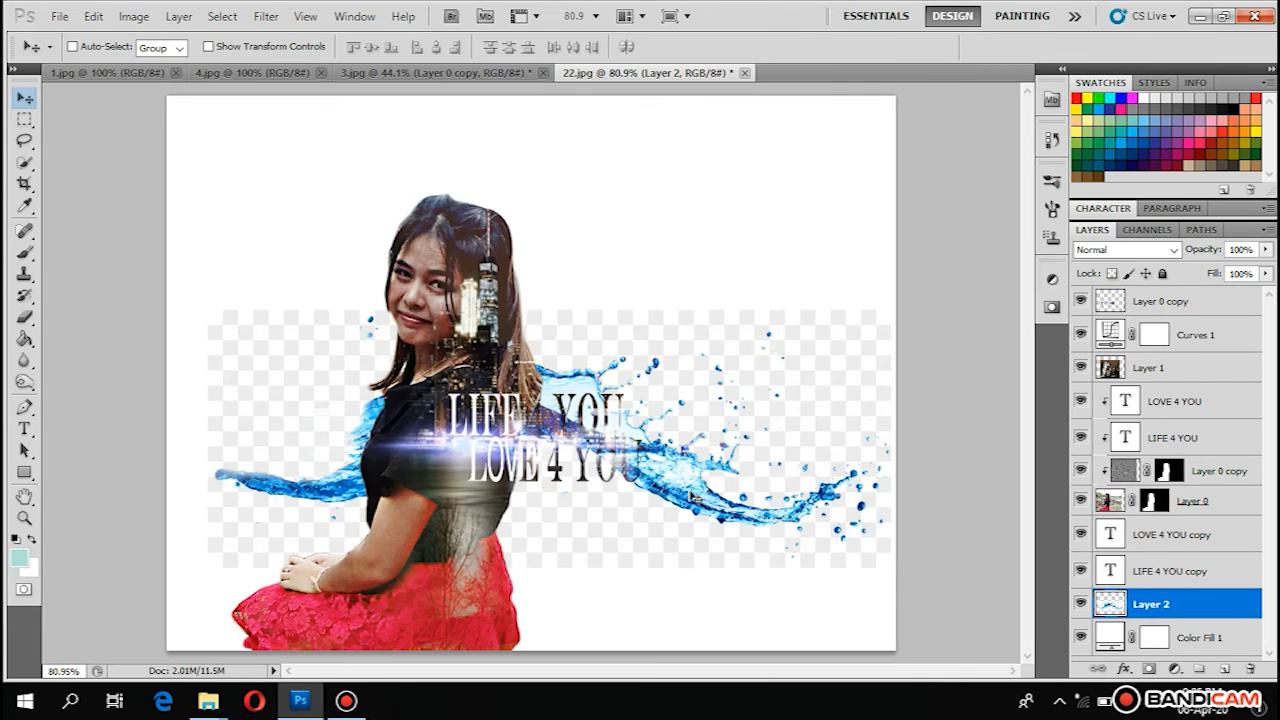
pyautogui.moveTo(691, 497); pyautogui.dragTo(678, 401)
pyautogui.hotkey('ctrl', 'z')
pyautogui.moveTo(1251, 608); pyautogui.dragTo(1250, 669)
# - Select the background of 1.jpg with the Magic Wand and invert the selection to isolate the water splash
pyautogui.click(370, 75)
pyautogui.click(236, 74)
pyautogui.click(130, 74)
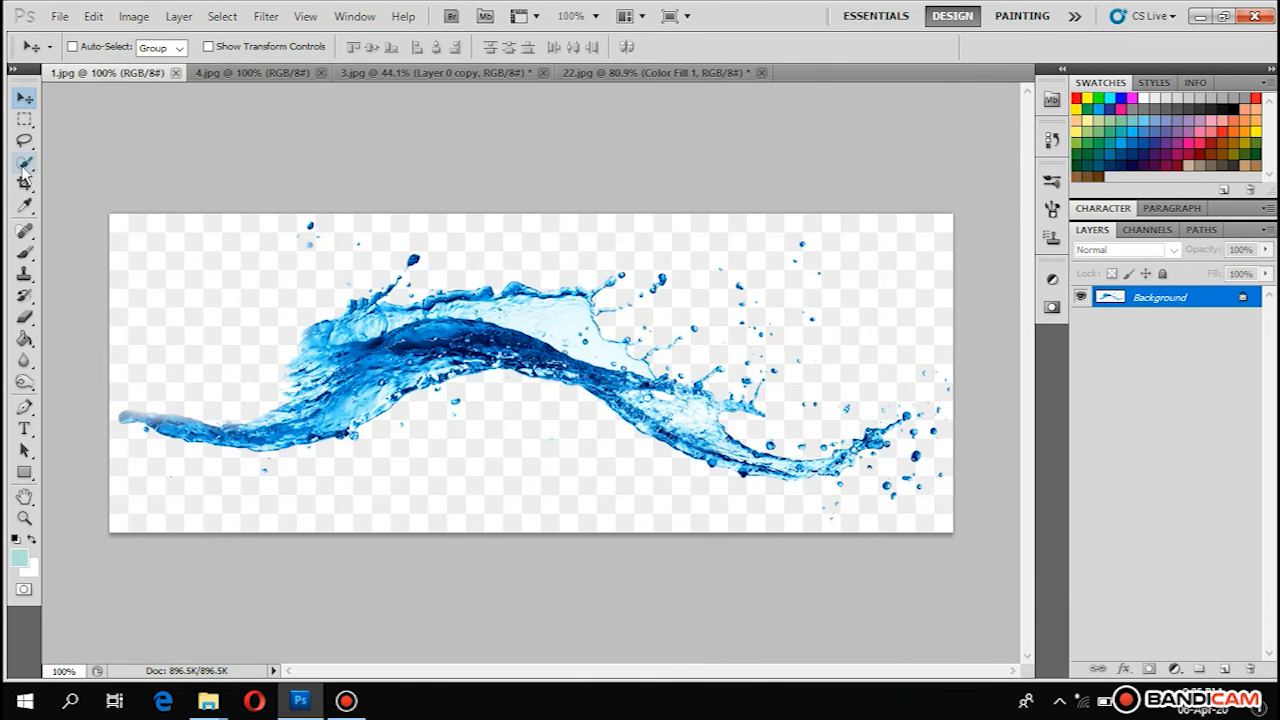
pyautogui.moveTo(24, 162); pyautogui.dragTo(78, 178)
pyautogui.click(186, 282)
pyautogui.click(264, 17)
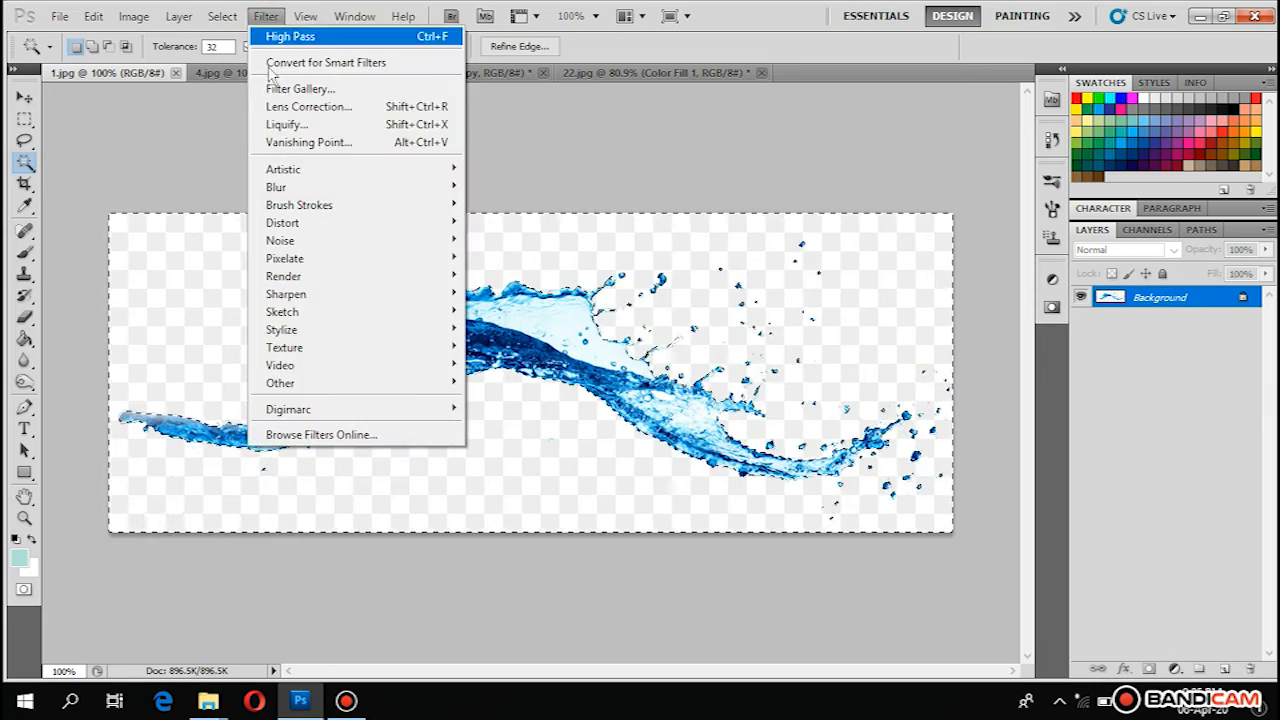
pyautogui.moveTo(224, 17)
pyautogui.click(233, 89)
# - Bring the selected splash into 22.jpg, scale it to about 71.47%, rotate it about 36.9°, and place it behind the woman's head
pyautogui.press('v')
pyautogui.moveTo(396, 307); pyautogui.dragTo(565, 367)
pyautogui.hotkey('ctrl', 't')
pyautogui.moveTo(811, 248); pyautogui.dragTo(845, 336)
pyautogui.moveTo(760, 388); pyautogui.dragTo(619, 297)
pyautogui.moveTo(866, 332); pyautogui.dragTo(751, 306)
pyautogui.moveTo(616, 345); pyautogui.dragTo(635, 362)
pyautogui.moveTo(774, 331); pyautogui.dragTo(771, 340)
pyautogui.moveTo(644, 371); pyautogui.dragTo(635, 342)
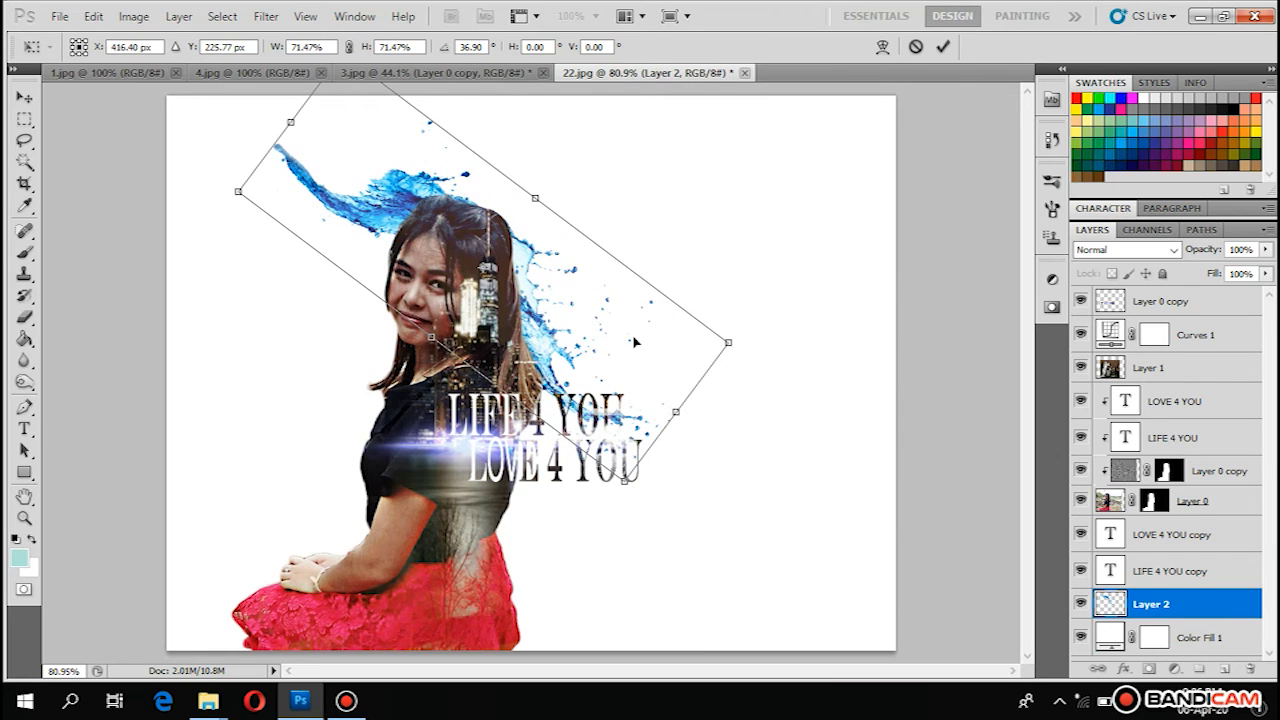
pyautogui.press('Return')
# - Erase the splash on the face side of the woman's head with an 80 px Eraser at 100% opacity and 94% flow
pyautogui.click(24, 317)
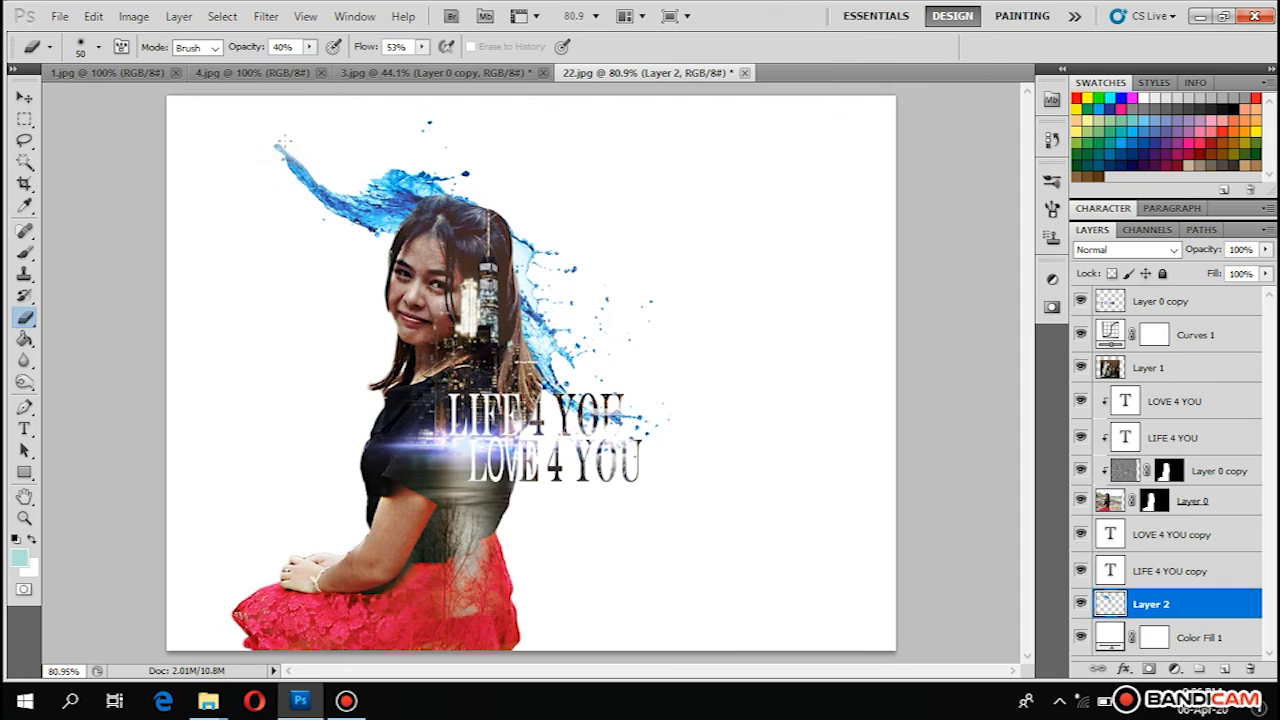
pyautogui.click(100, 47)
pyautogui.click(74, 175)
pyautogui.click(310, 47)
pyautogui.moveTo(308, 67); pyautogui.dragTo(461, 67)
pyautogui.click(422, 47)
pyautogui.press(']')
pyautogui.press(']')
pyautogui.press(']')
pyautogui.moveTo(284, 152)
pyautogui.mouseDown()
pyautogui.moveTo(366, 210)
pyautogui.moveTo(403, 177)
pyautogui.moveTo(458, 180)
pyautogui.mouseUp()
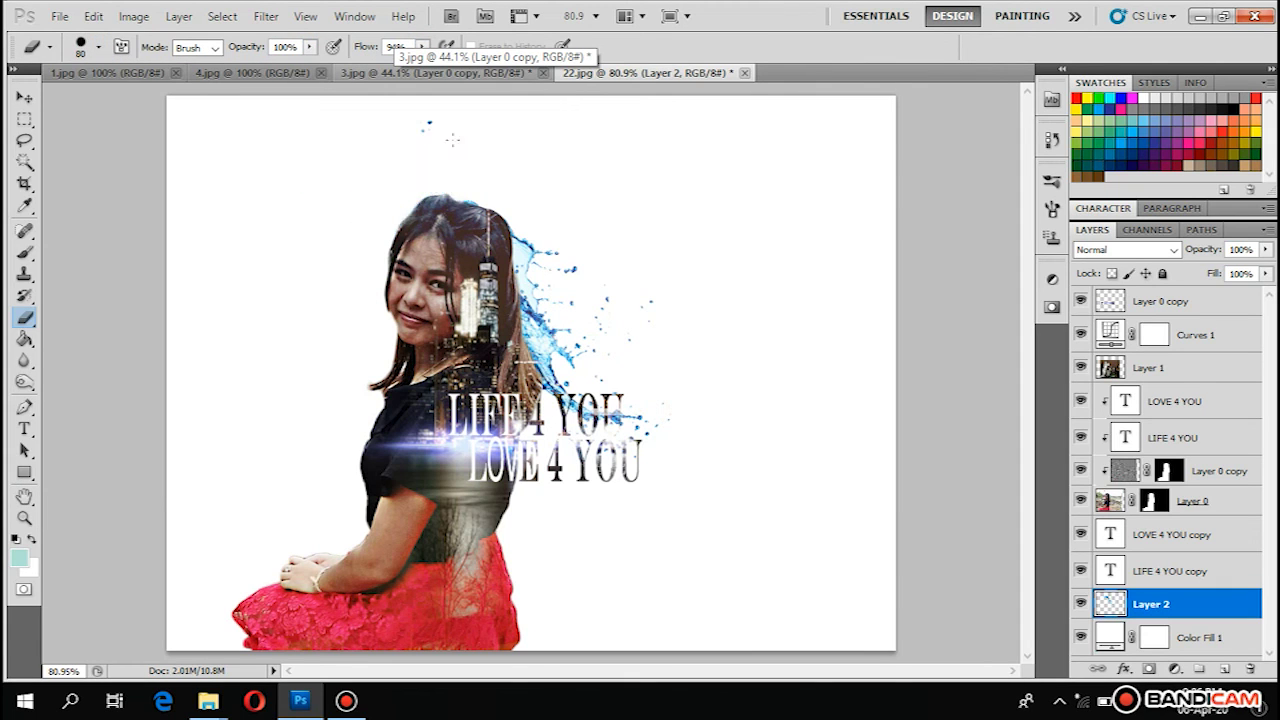
# - Duplicate the splash, rotate the copy about 24.29°, and place it behind the woman's lower back and skirt
pyautogui.click(24, 97)
pyautogui.moveTo(535, 338); pyautogui.dragTo(555, 527)
pyautogui.hotkey('ctrl', 't')
pyautogui.moveTo(723, 451); pyautogui.dragTo(705, 545)
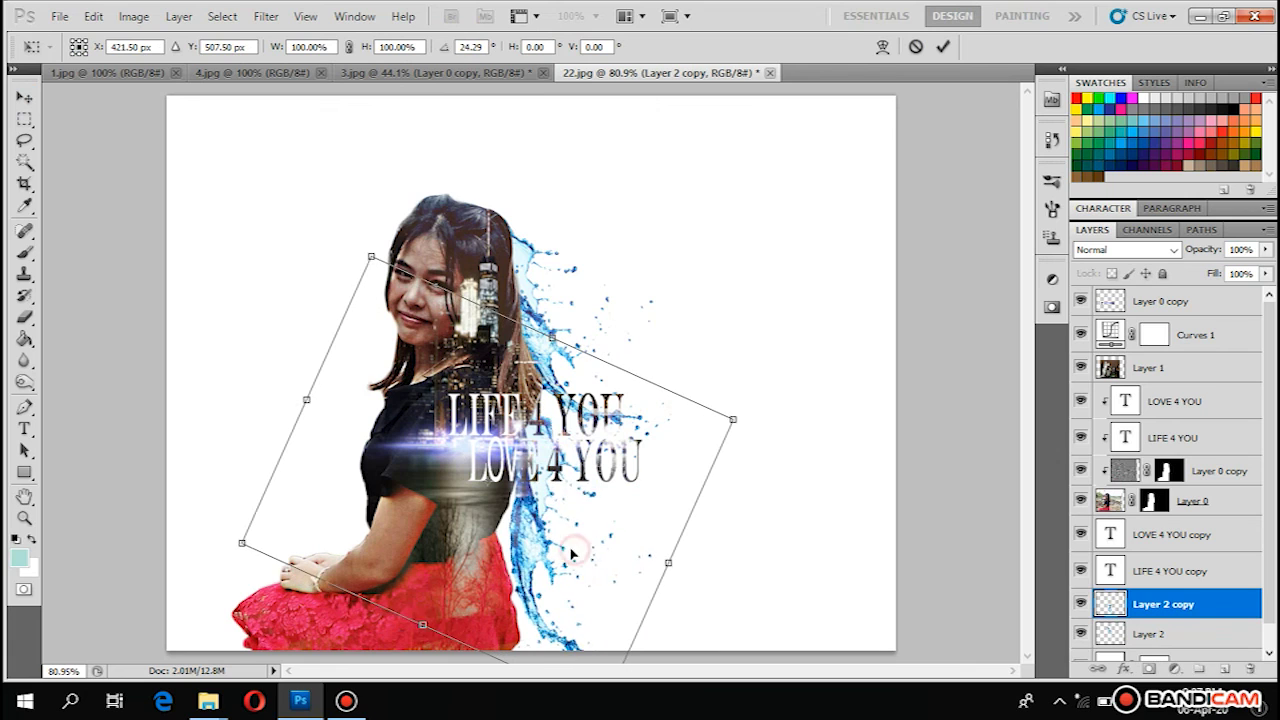
pyautogui.moveTo(572, 553); pyautogui.dragTo(554, 548)
pyautogui.press('Return')
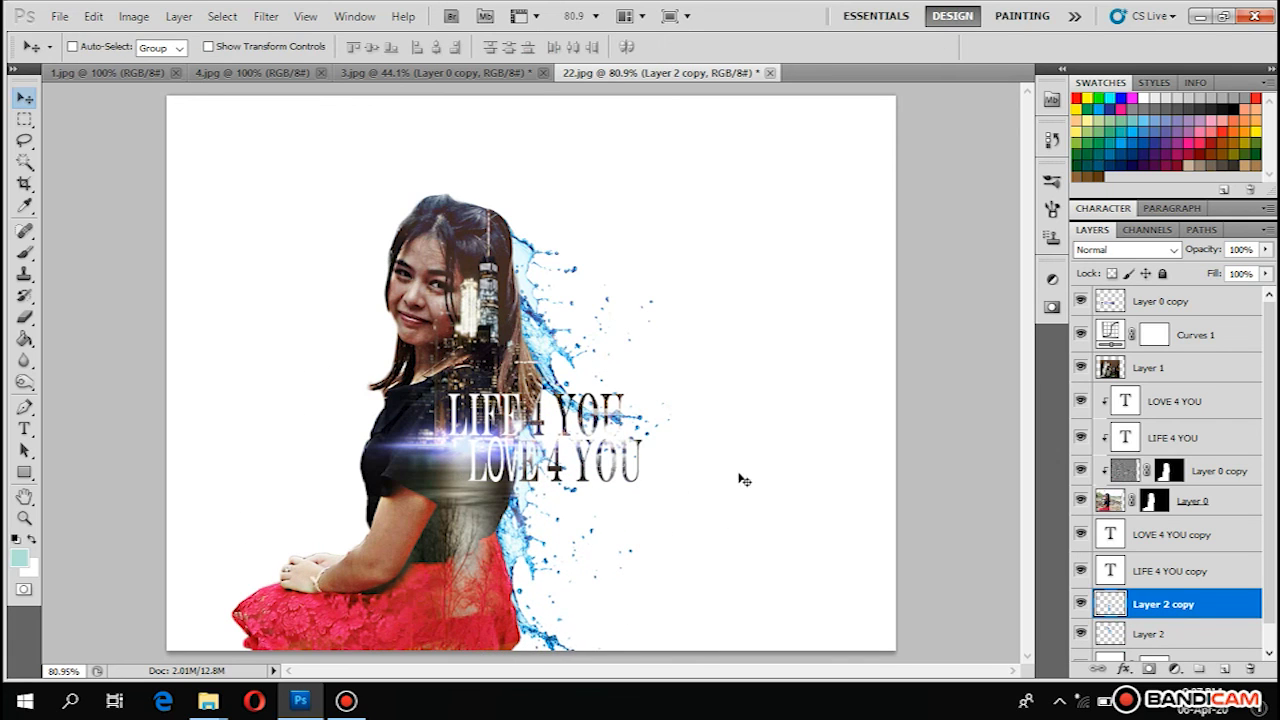
# - Duplicate the splash above the woman's head, rotate the copy about -61.63°, and erase its excess around the head
pyautogui.moveTo(537, 556)
pyautogui.keyDown('alt'); pyautogui.mouseDown()
pyautogui.moveTo(626, 217)
pyautogui.moveTo(578, 95)
pyautogui.moveTo(730, 240)
pyautogui.moveTo(754, 206)
pyautogui.moveTo(740, 101)
pyautogui.moveTo(748, 160)
pyautogui.moveTo(735, 200)
pyautogui.mouseUp(); pyautogui.keyUp('alt')
pyautogui.hotkey('ctrl', 't')
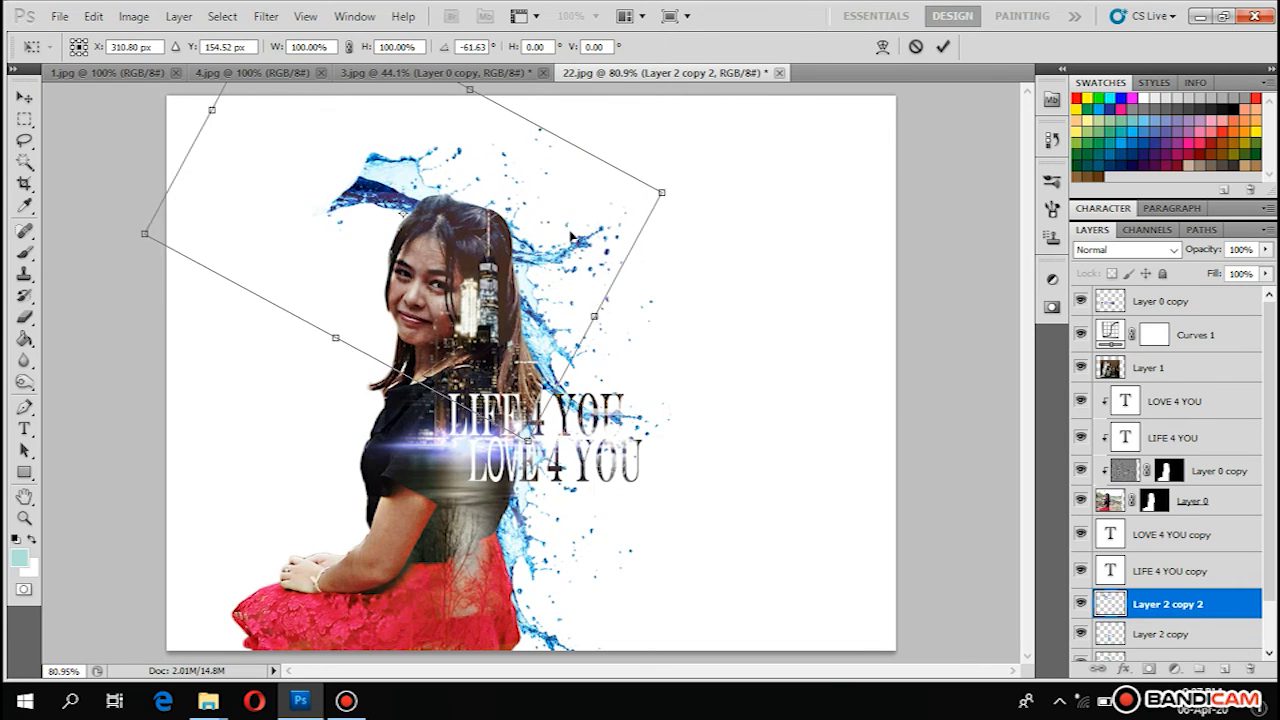
pyautogui.press('Return')
pyautogui.click(24, 317)
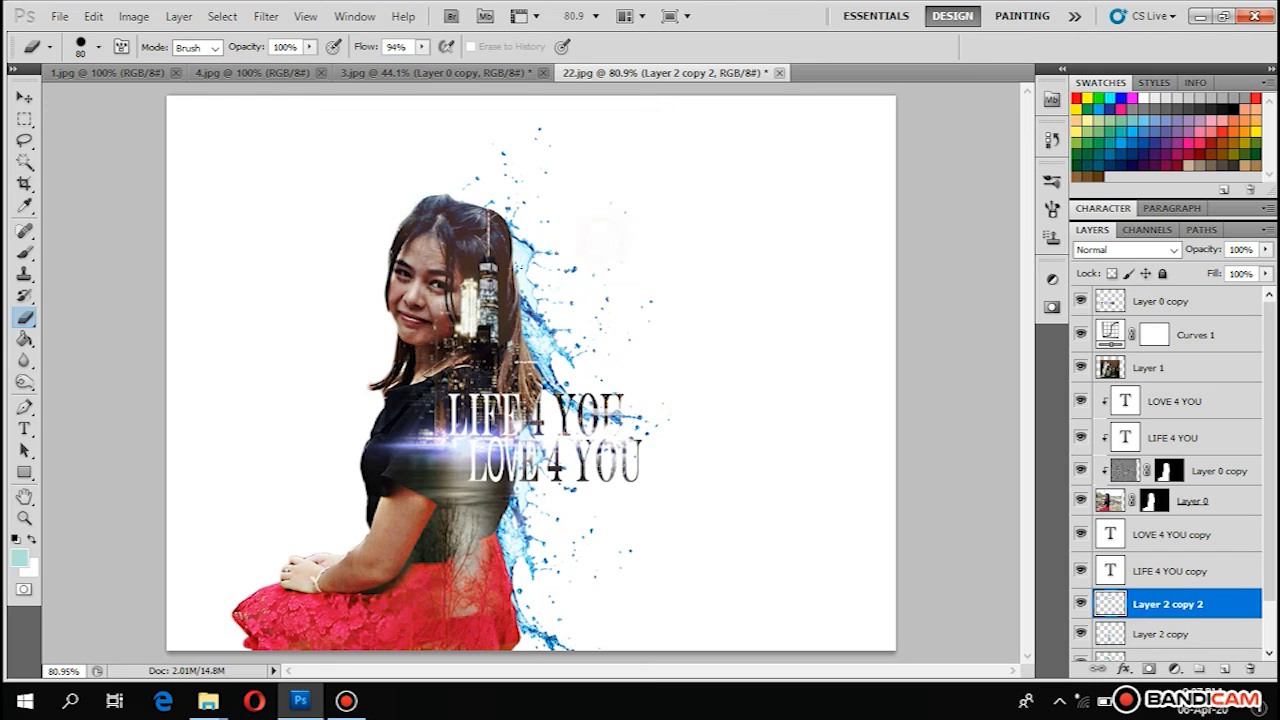
# - Duplicate the head splash, rotate the copy, and place it beside the lower splash below LOVE 4 YOU
pyautogui.press('v')
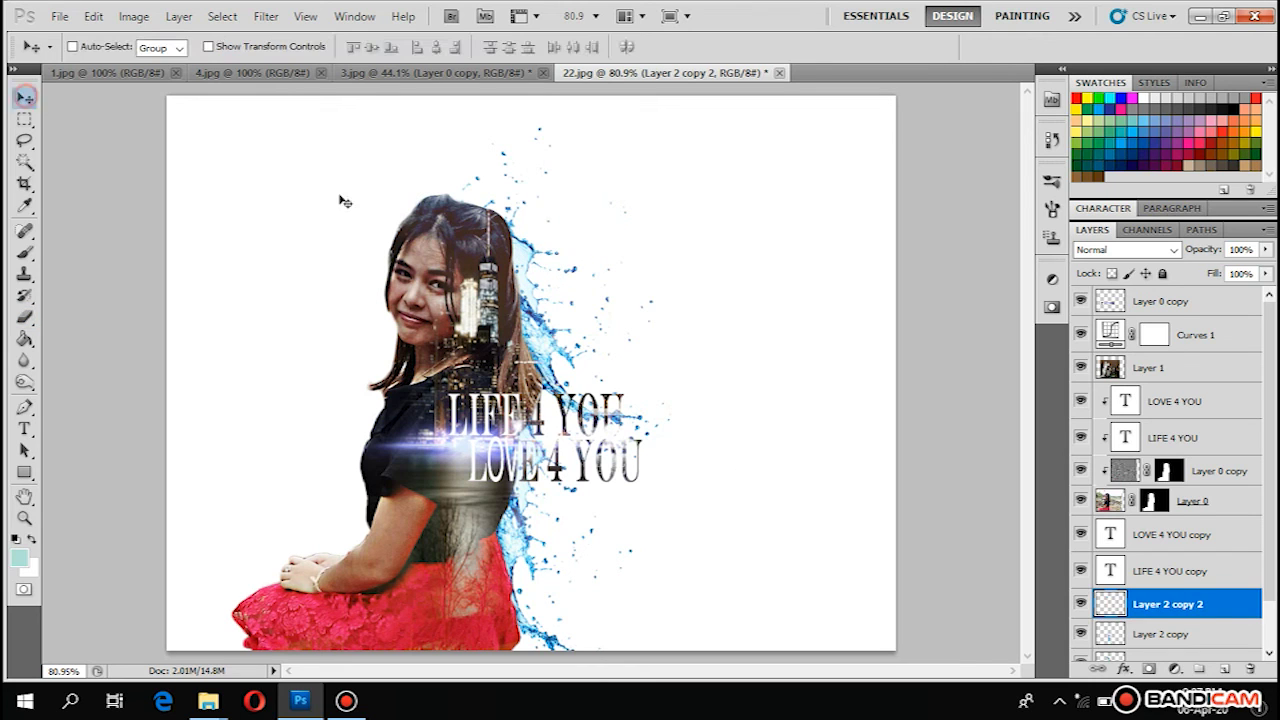
pyautogui.hotkey('ctrl', 't')
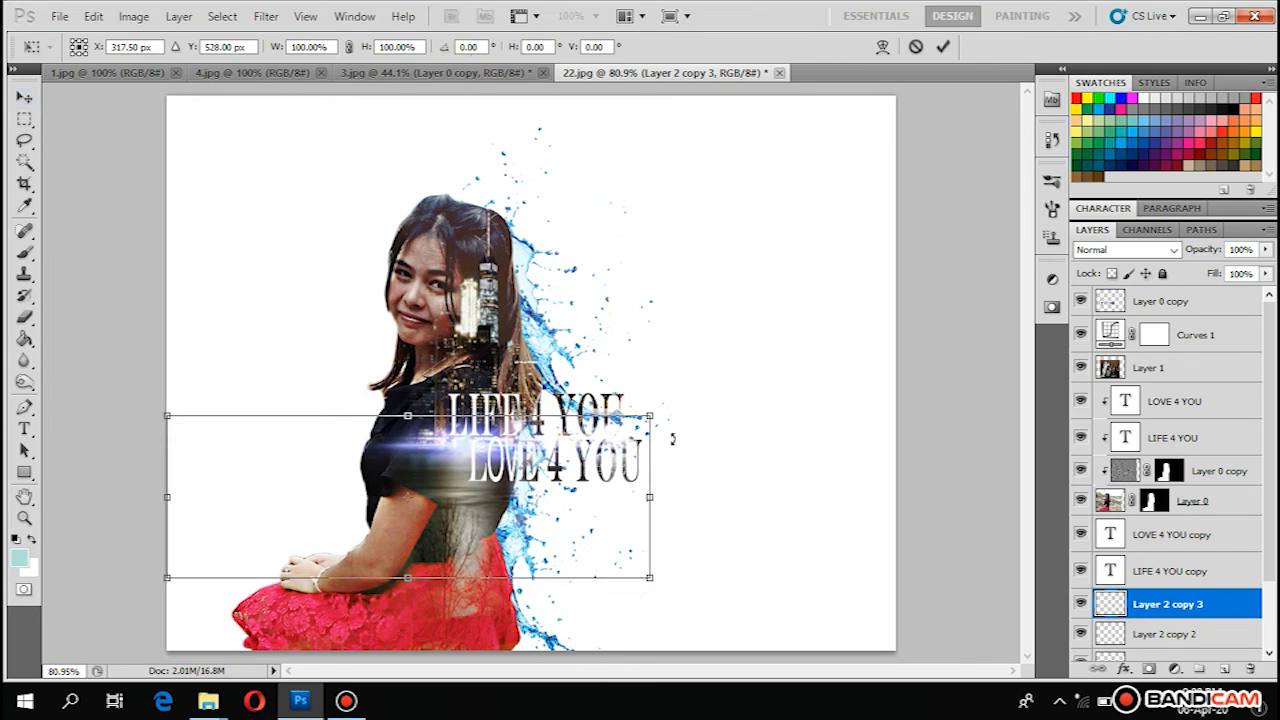
pyautogui.moveTo(670, 408); pyautogui.dragTo(748, 487)
pyautogui.press('Return')
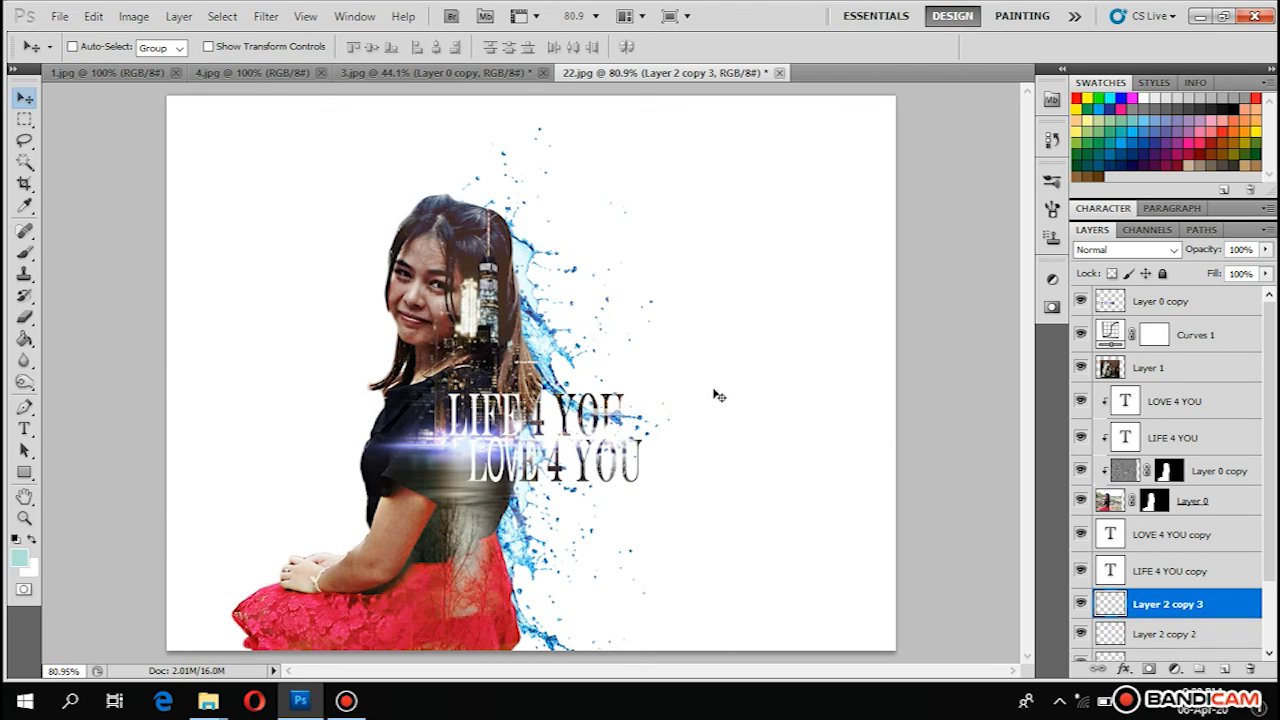
pyautogui.click(350, 703)
pyautogui.click(922, 674)
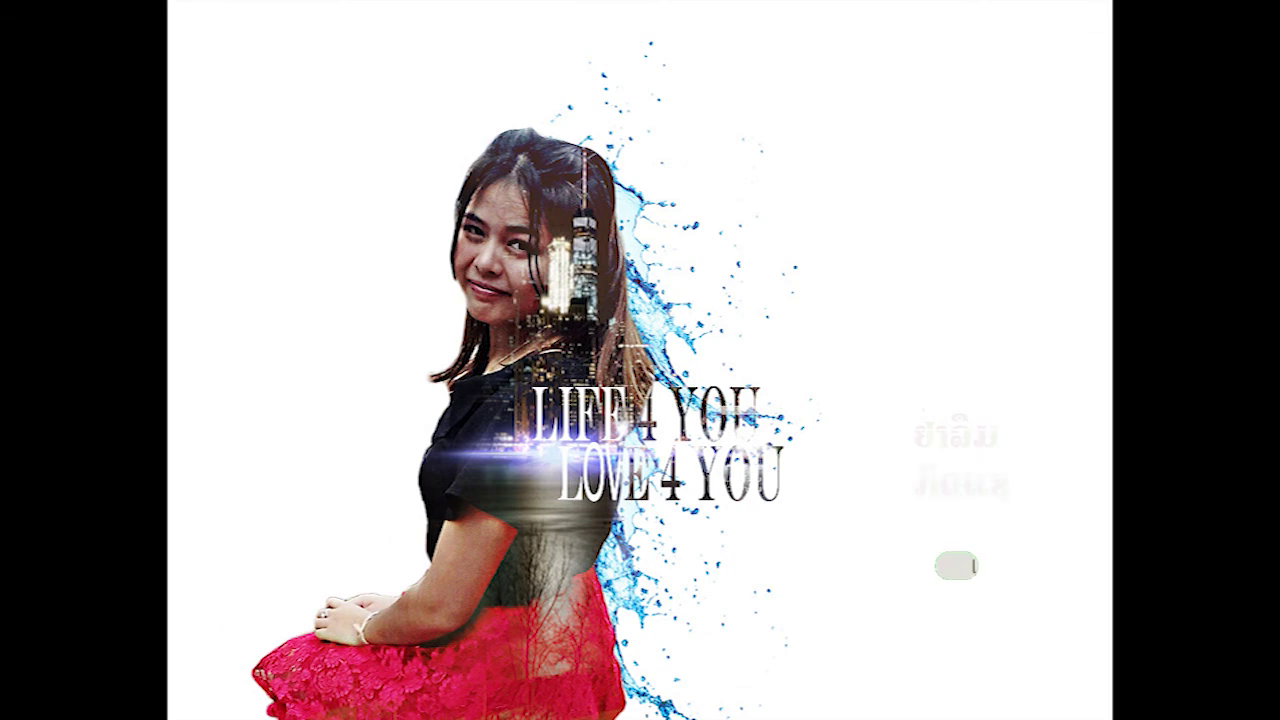